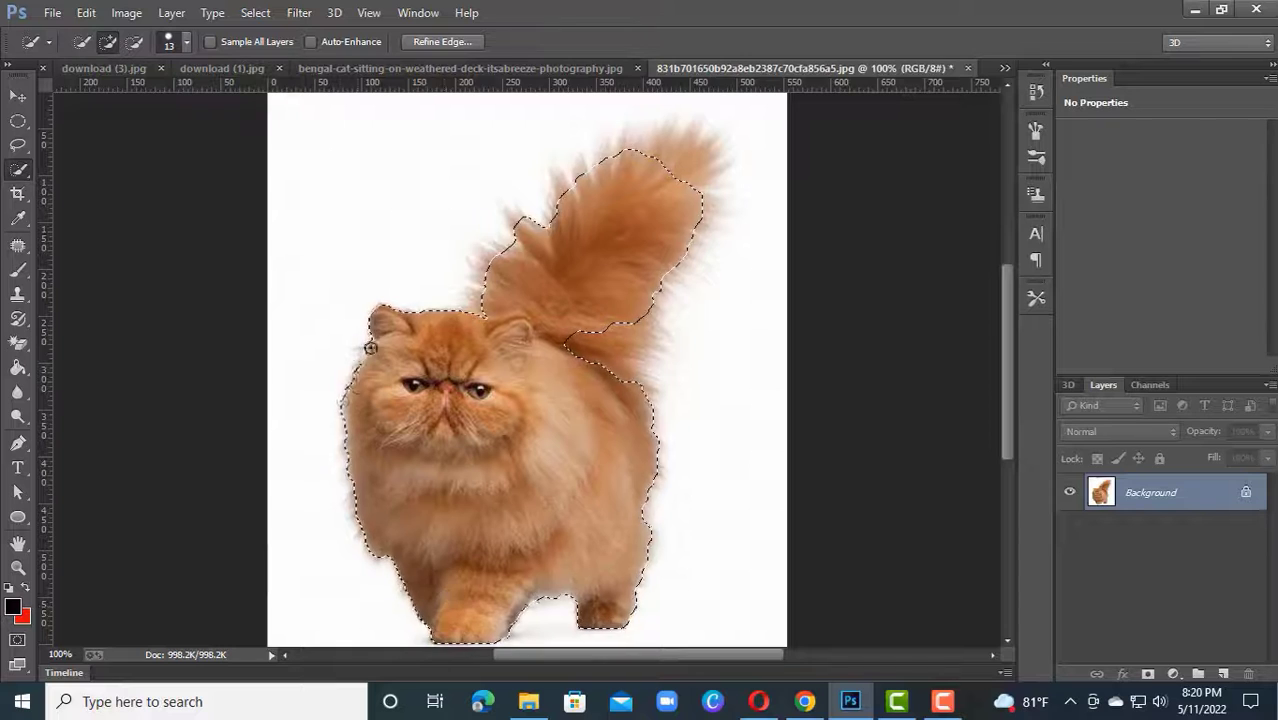
# Extend the quick selection over the whole cat and its fluffy tail, subtracting stray background areas along the outline.
pyautogui.click(359, 517)
pyautogui.keyDown('alt'); pyautogui.click(308, 545); pyautogui.keyUp('alt')
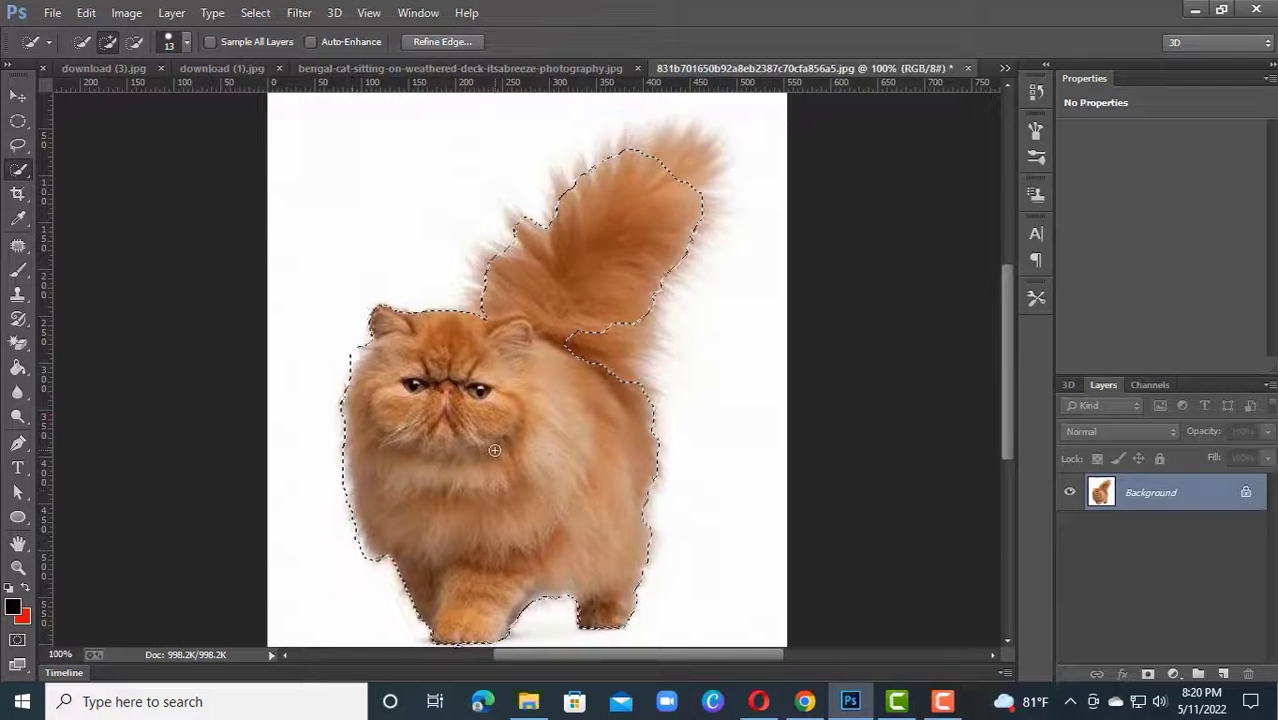
pyautogui.moveTo(540, 599)
pyautogui.mouseDown()
pyautogui.moveTo(644, 604)
pyautogui.moveTo(655, 396)
pyautogui.moveTo(692, 139)
pyautogui.moveTo(480, 265)
pyautogui.moveTo(478, 247)
pyautogui.moveTo(267, 140)
pyautogui.moveTo(395, 143)
pyautogui.moveTo(525, 105)
pyautogui.moveTo(678, 94)
pyautogui.moveTo(731, 100)
pyautogui.moveTo(781, 152)
pyautogui.moveTo(766, 325)
pyautogui.moveTo(702, 657)
pyautogui.moveTo(664, 387)
pyautogui.moveTo(721, 223)
pyautogui.moveTo(521, 214)
pyautogui.moveTo(495, 199)
pyautogui.moveTo(546, 221)
pyautogui.moveTo(508, 209)
pyautogui.moveTo(577, 158)
pyautogui.moveTo(664, 123)
pyautogui.moveTo(702, 128)
pyautogui.moveTo(725, 151)
pyautogui.mouseUp()
pyautogui.keyDown('alt'); pyautogui.click(319, 160); pyautogui.keyUp('alt')
pyautogui.press('shift')
pyautogui.press('shift')
pyautogui.press('shift')
pyautogui.press('shift')
pyautogui.press('shift')
pyautogui.click(551, 106)
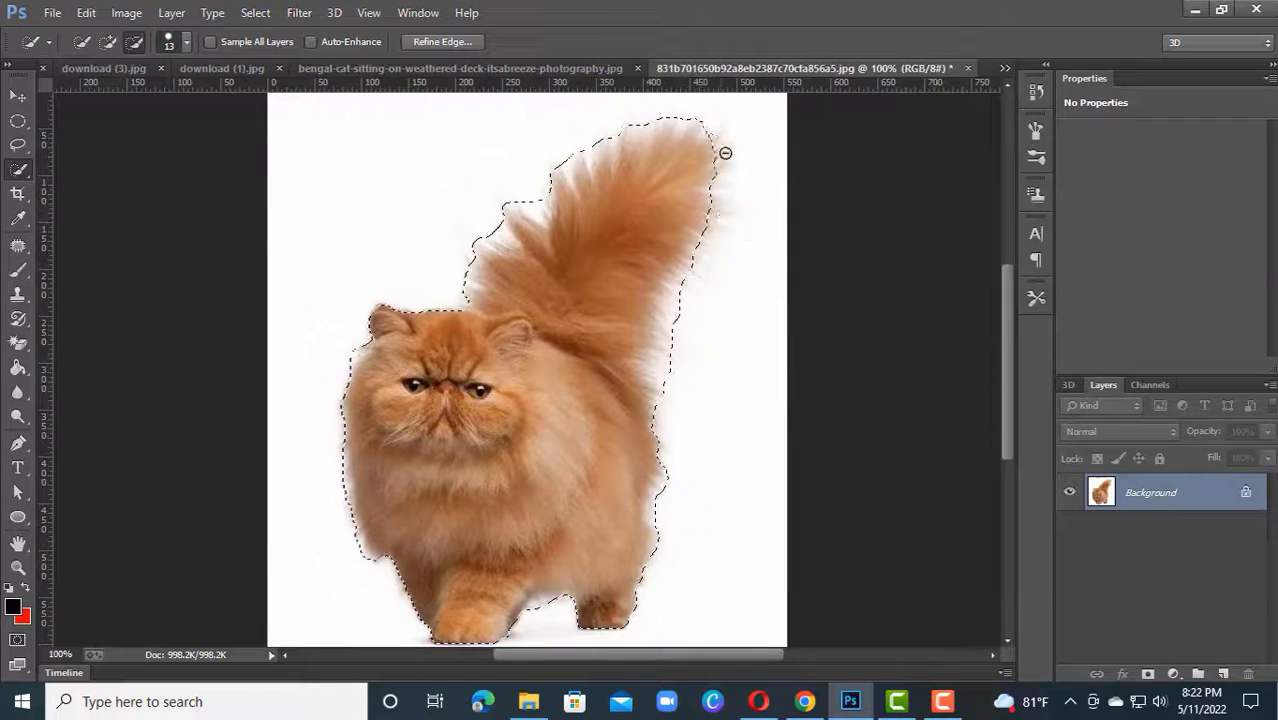
pyautogui.moveTo(725, 205); pyautogui.dragTo(705, 275)
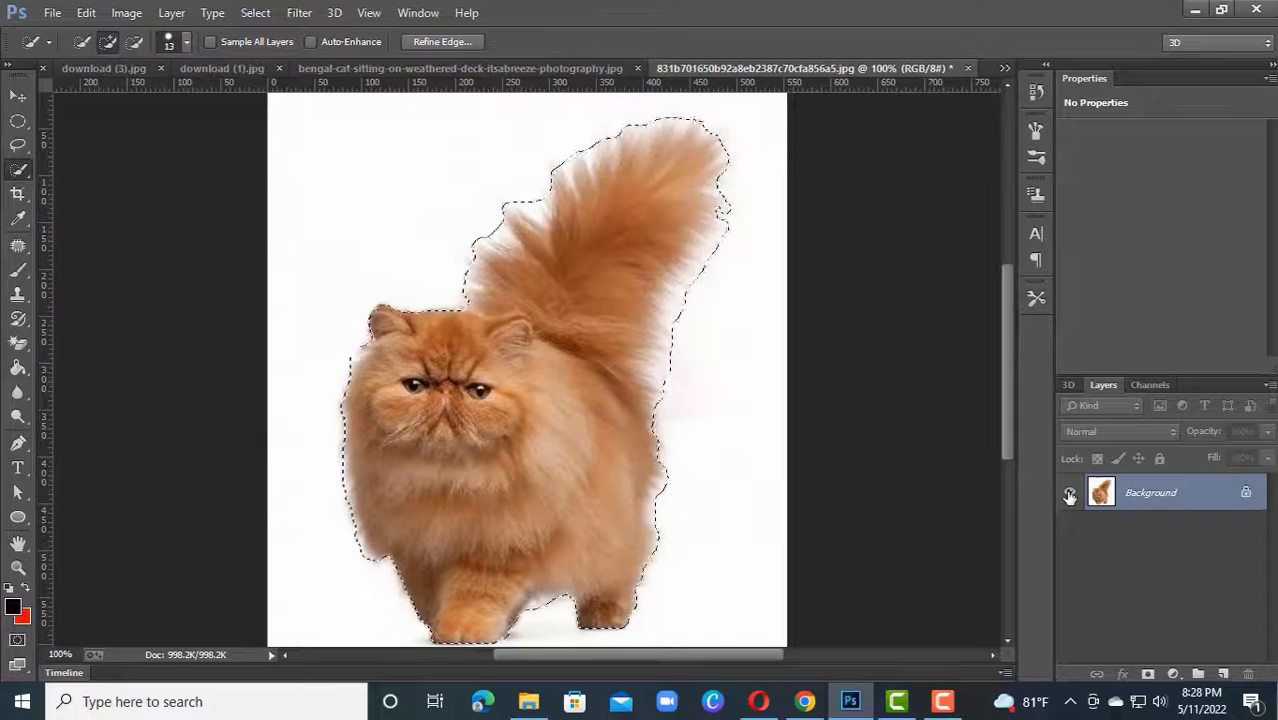
# Unlock the Background layer and brush Refine Edge around the cat's tail and body fur, using the On Layers view.
pyautogui.click(1246, 492)
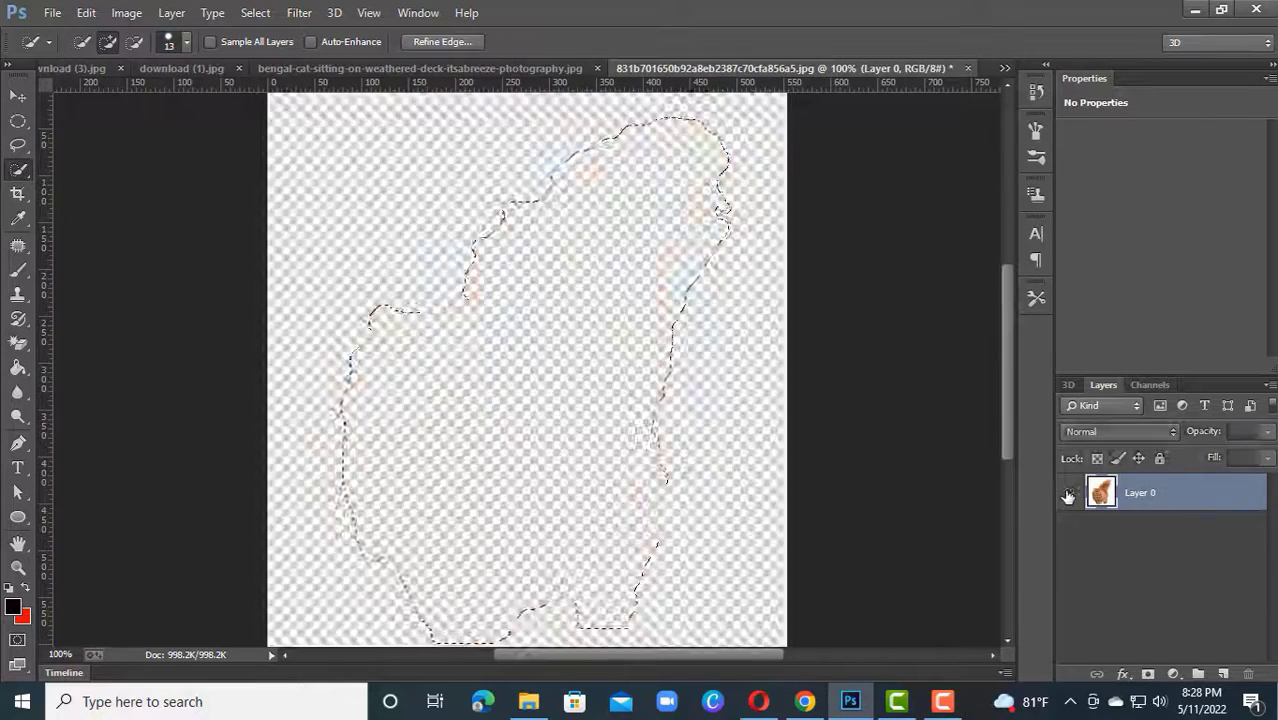
pyautogui.click(442, 41)
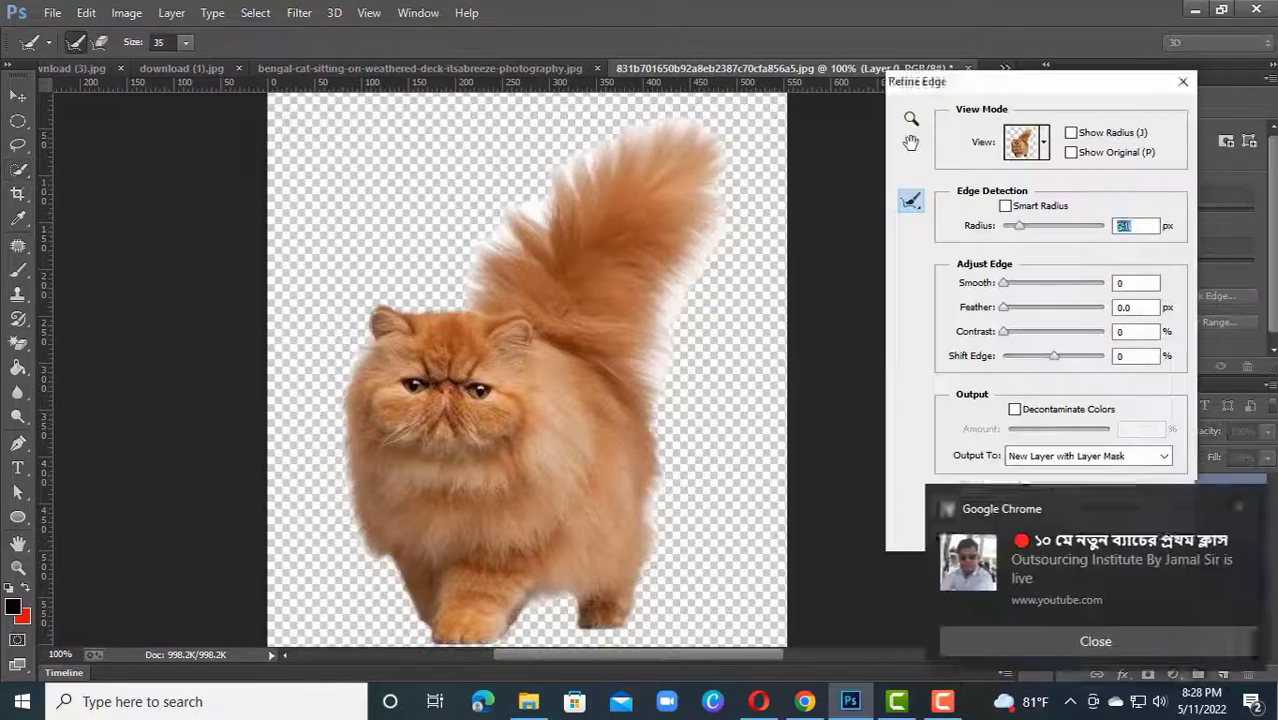
pyautogui.click(1030, 142)
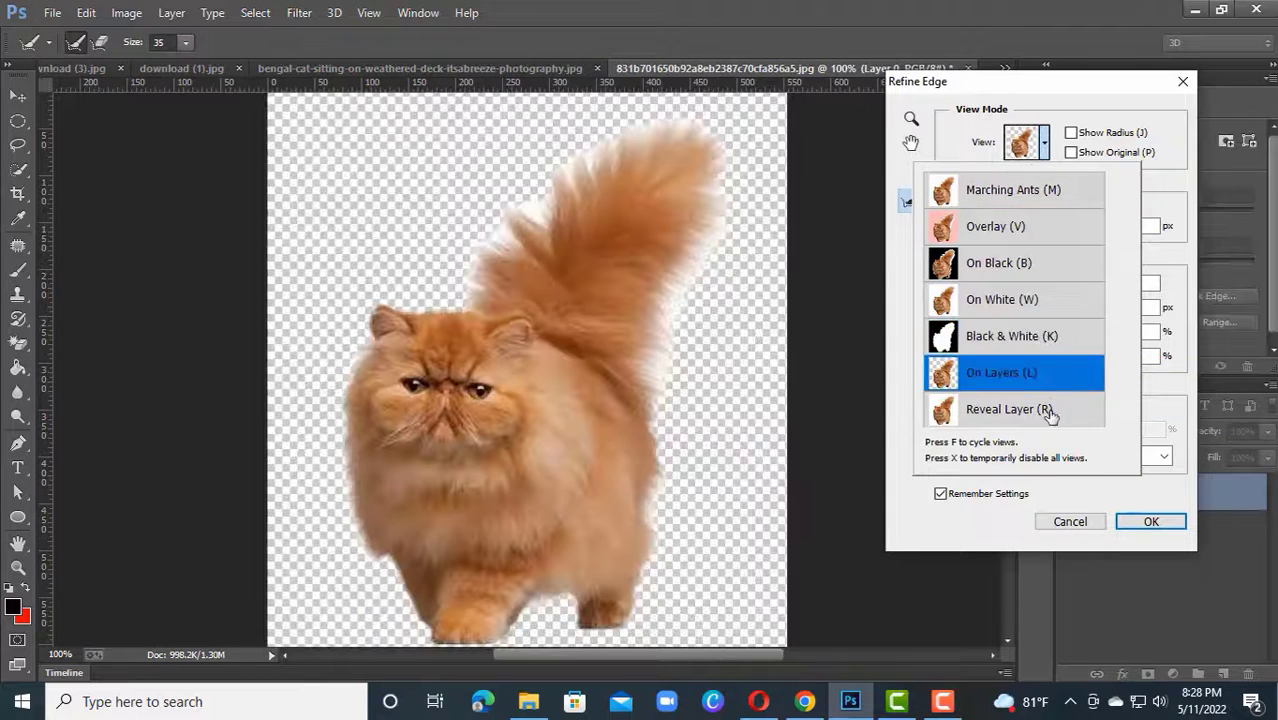
pyautogui.click(672, 326)
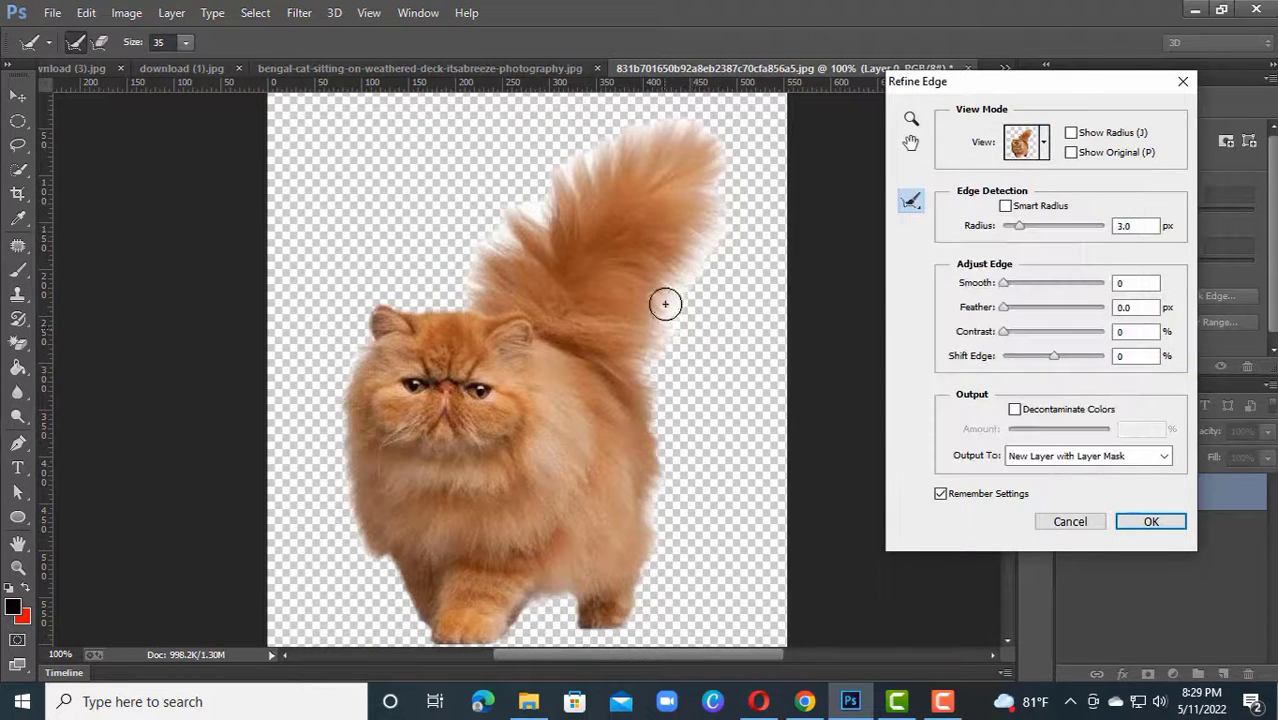
pyautogui.moveTo(713, 160)
pyautogui.mouseDown()
pyautogui.moveTo(549, 193)
pyautogui.moveTo(521, 248)
pyautogui.moveTo(366, 352)
pyautogui.moveTo(349, 460)
pyautogui.moveTo(375, 555)
pyautogui.moveTo(440, 637)
pyautogui.moveTo(539, 581)
pyautogui.moveTo(599, 603)
pyautogui.mouseUp()
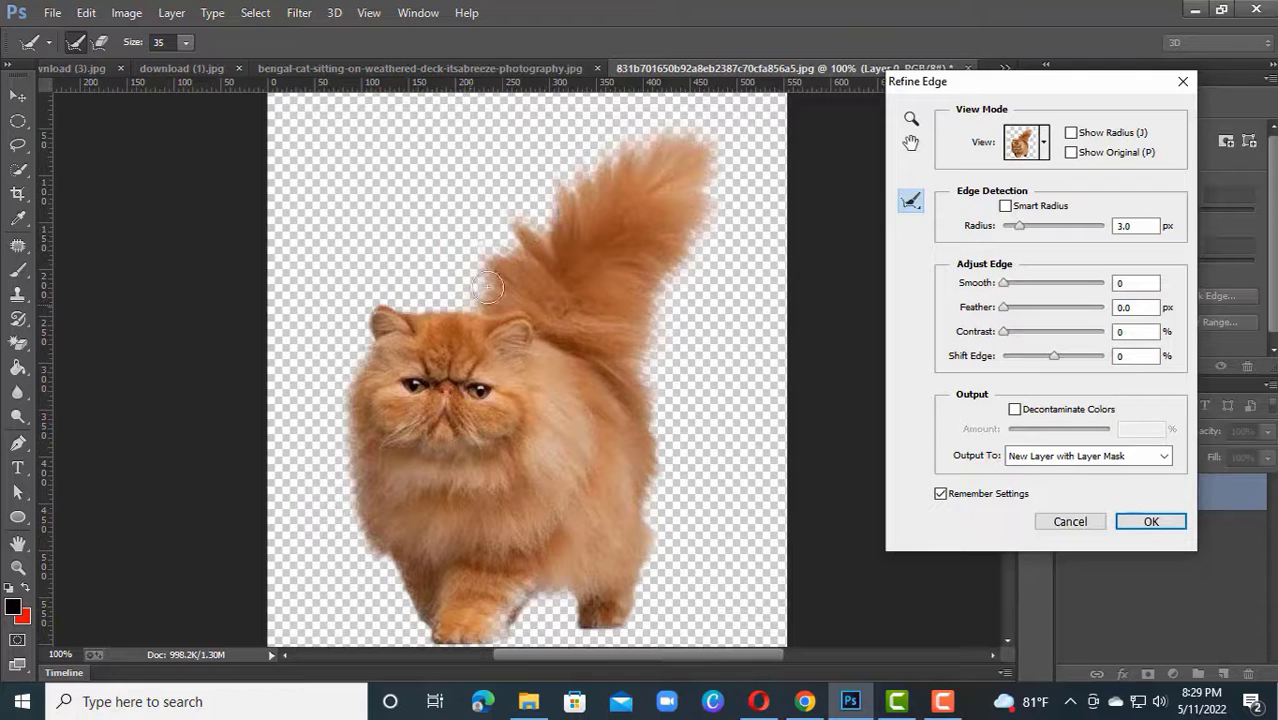
pyautogui.click(1240, 572)
# Preview the refined edge in the Marching Ants, Overlay, On Black, On White, Black & White, On Layers and Reveal Layer views.
pyautogui.click(1027, 142)
pyautogui.press('m')
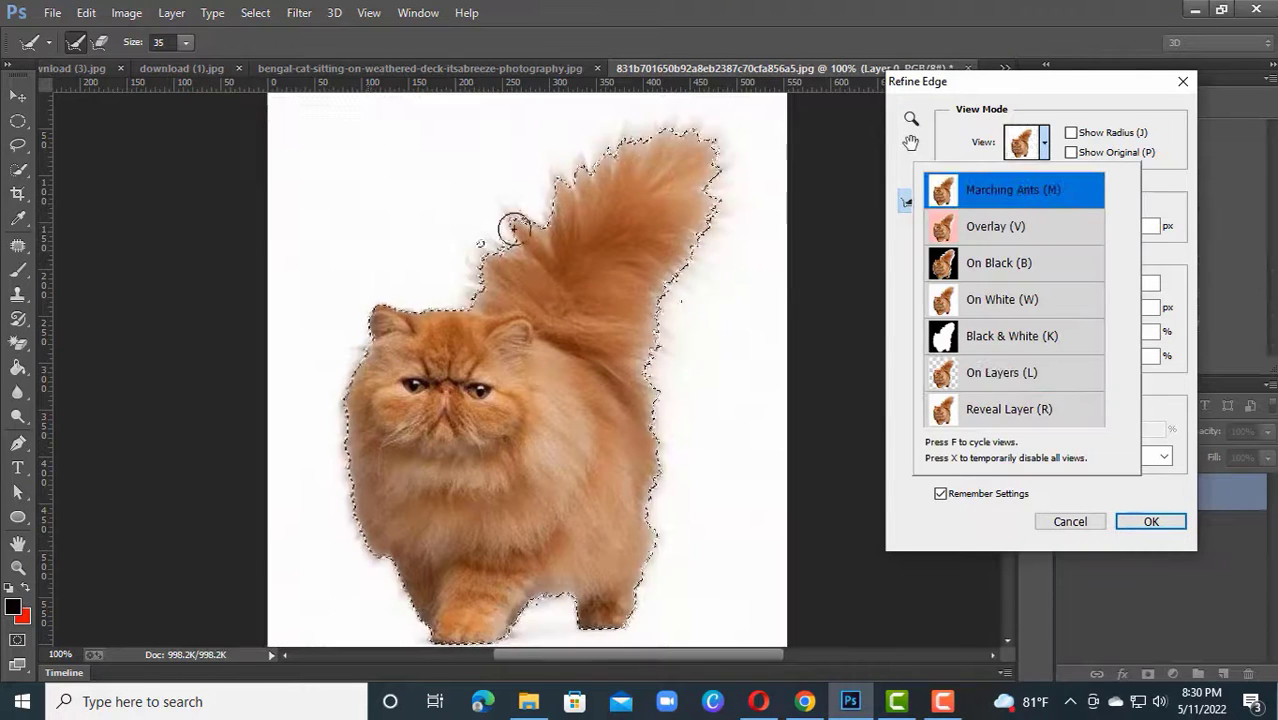
pyautogui.doubleClick(1024, 236)
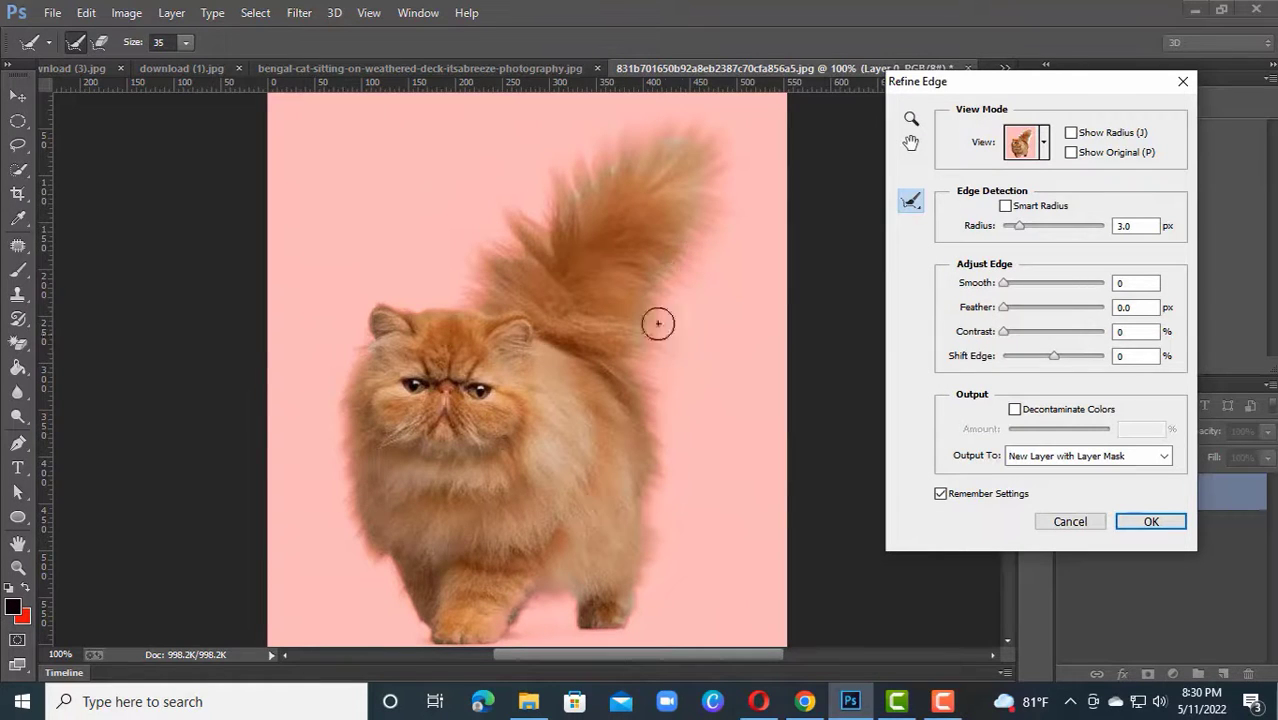
pyautogui.press('b')
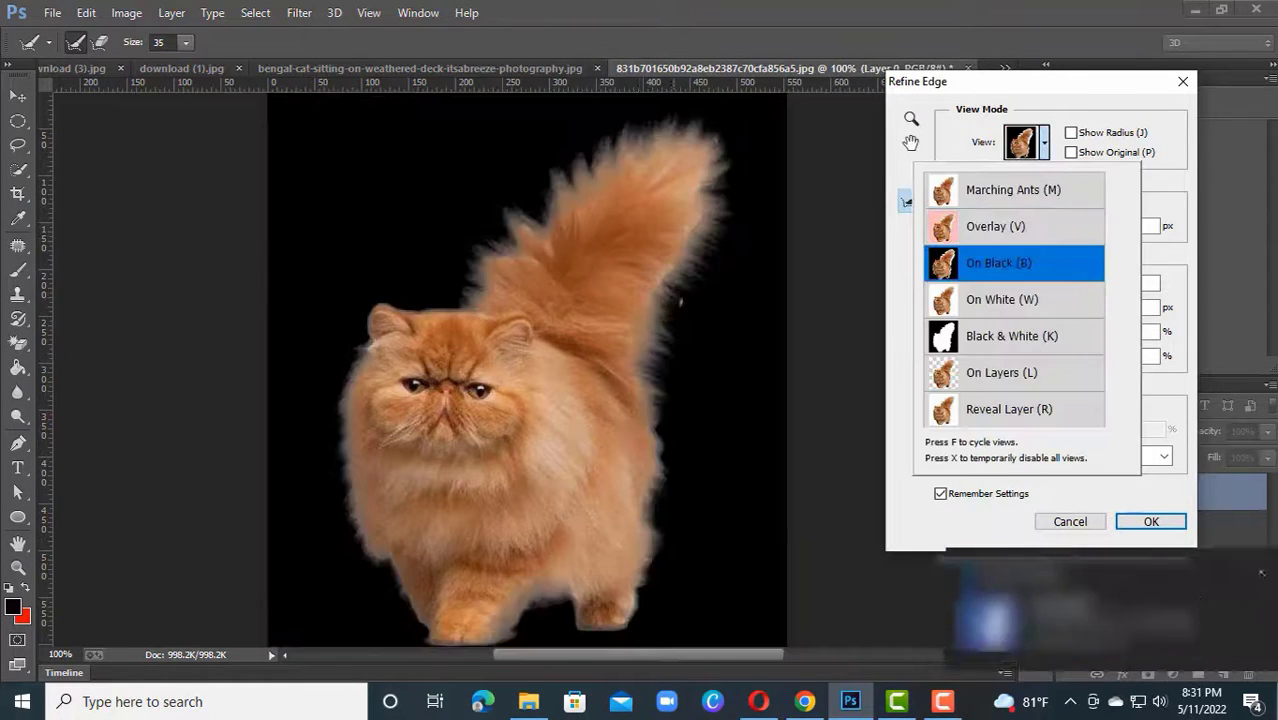
pyautogui.press('w')
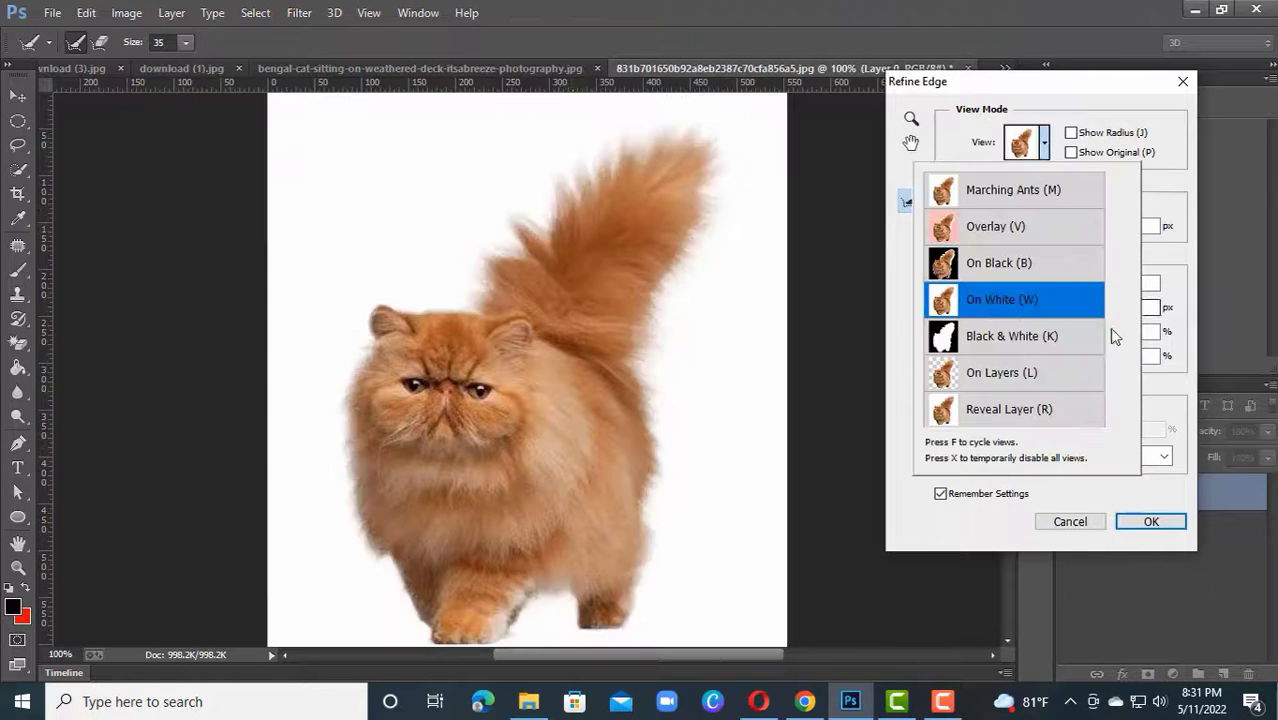
pyautogui.press('k')
pyautogui.press('l')
pyautogui.press('r')
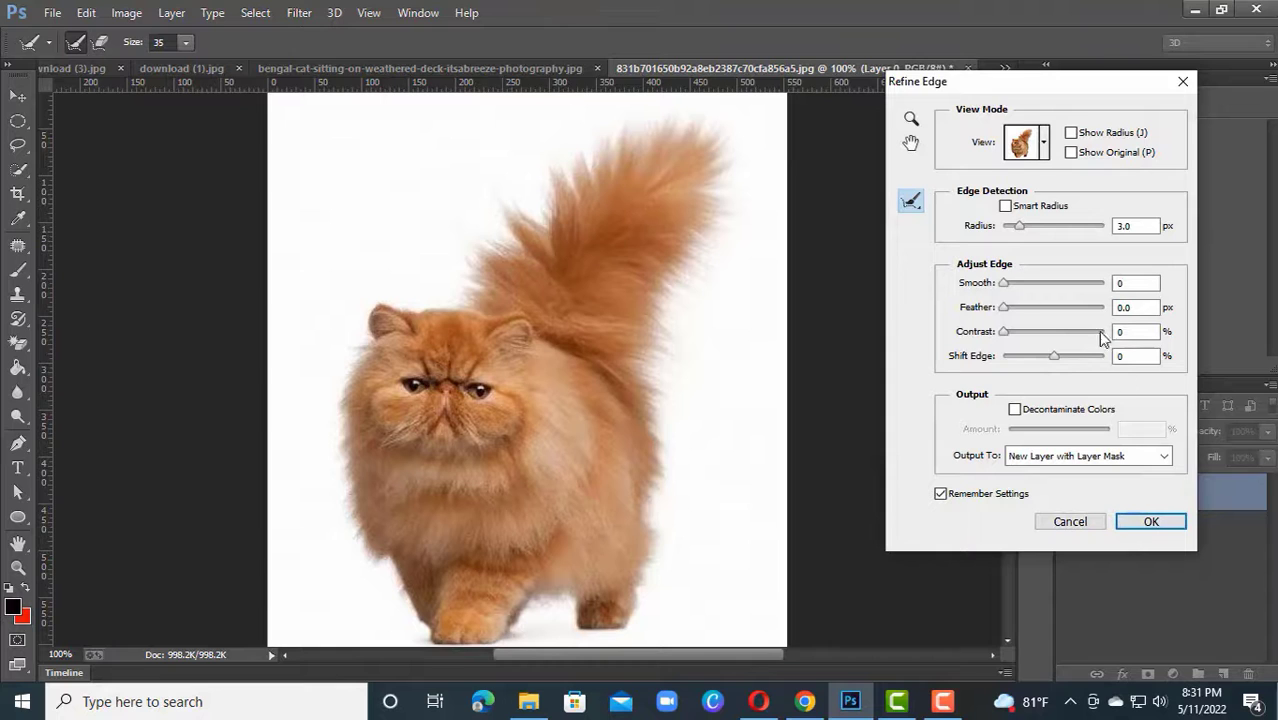
# Enable Decontaminate Colors at 49% with the On Black view and output the selection to a new layer with layer mask.
pyautogui.click(1015, 409)
pyautogui.moveTo(1064, 432); pyautogui.dragTo(1058, 432)
pyautogui.click(1044, 143)
pyautogui.click(1072, 268)
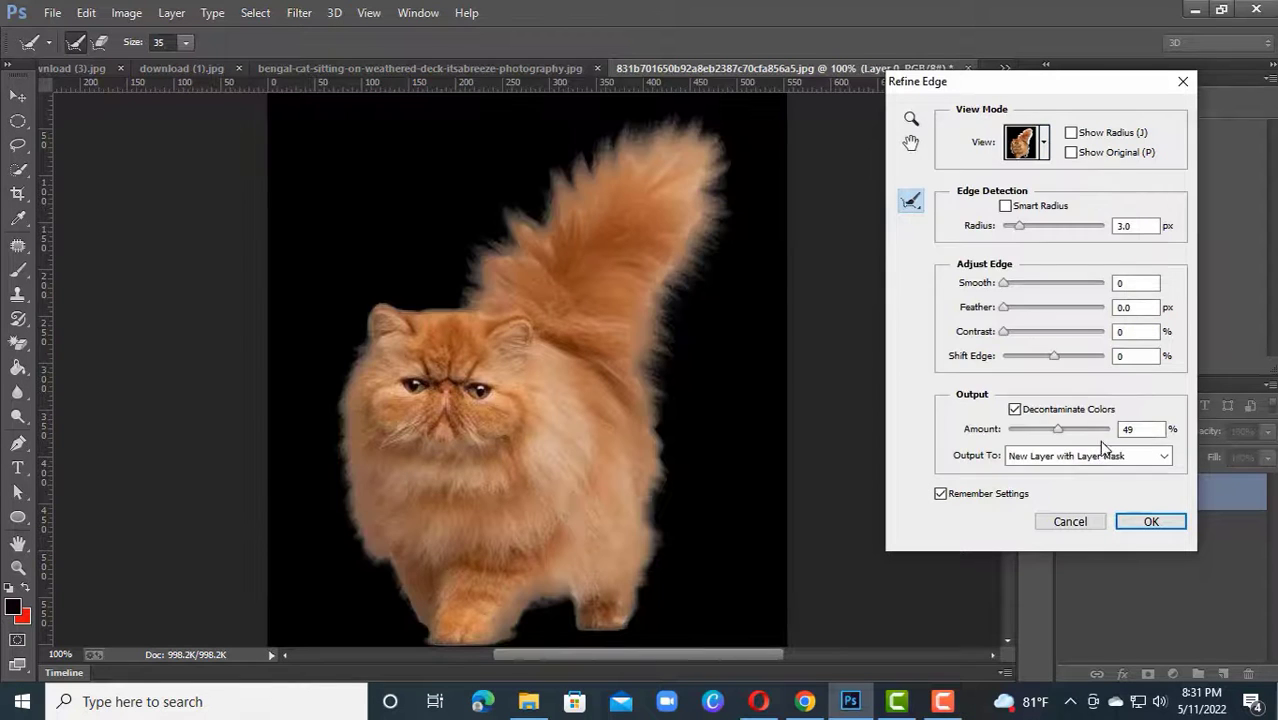
pyautogui.click(1100, 456)
pyautogui.click(1118, 517)
pyautogui.click(1149, 522)
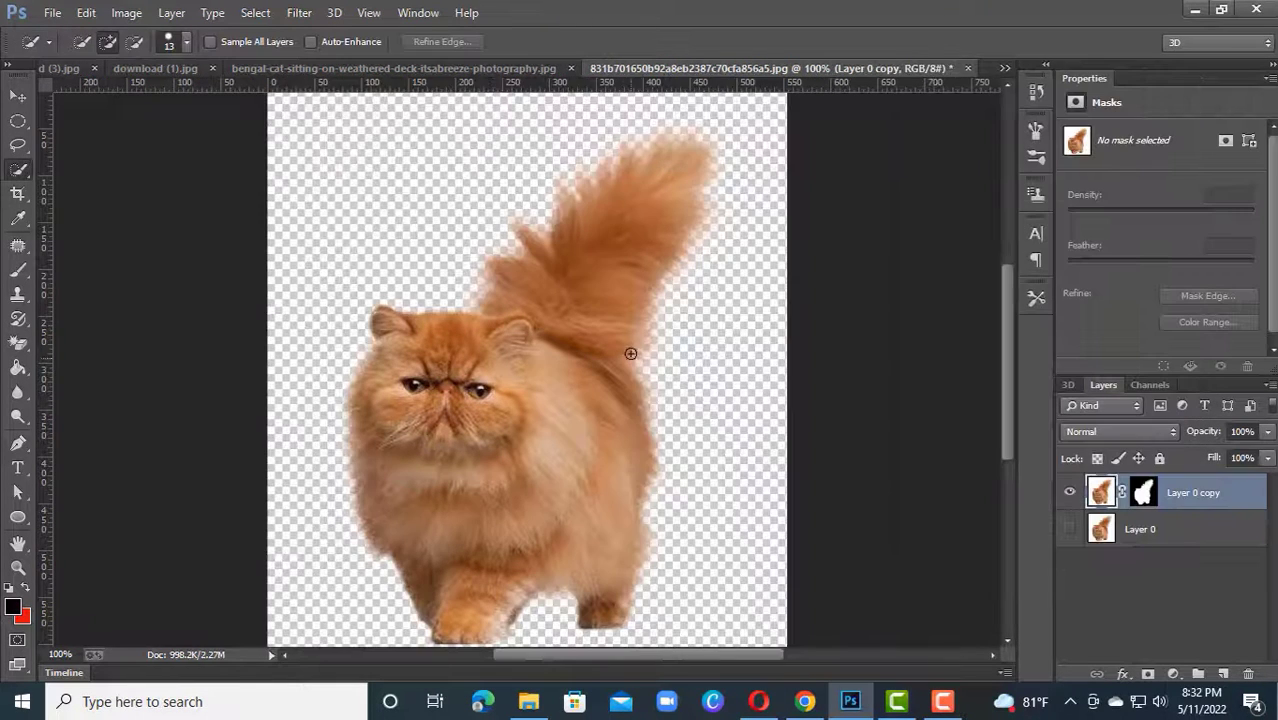
# Add a new layer beneath the masked cat, fill it with red and refill it with black.
pyautogui.keyDown('ctrl'); pyautogui.click(1222, 673); pyautogui.keyUp('ctrl')
pyautogui.click(1210, 565)
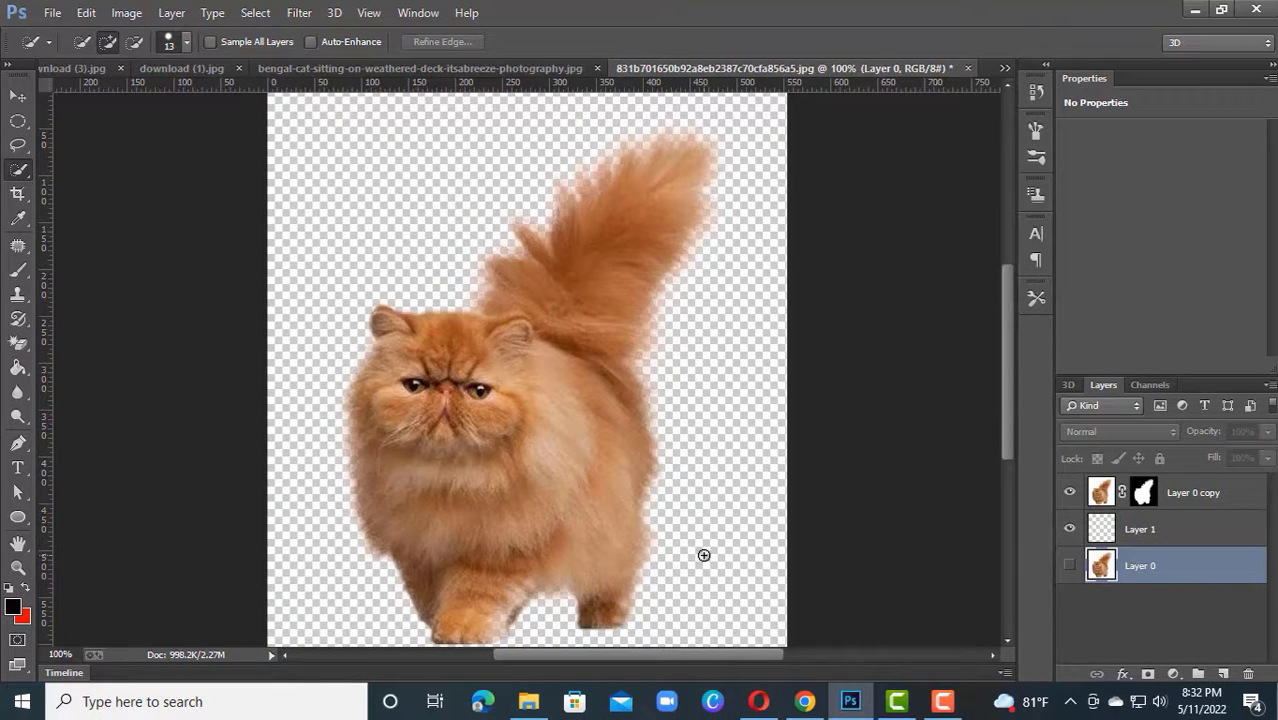
pyautogui.click(1160, 530)
pyautogui.hotkey('ctrl', 'BackSpace')
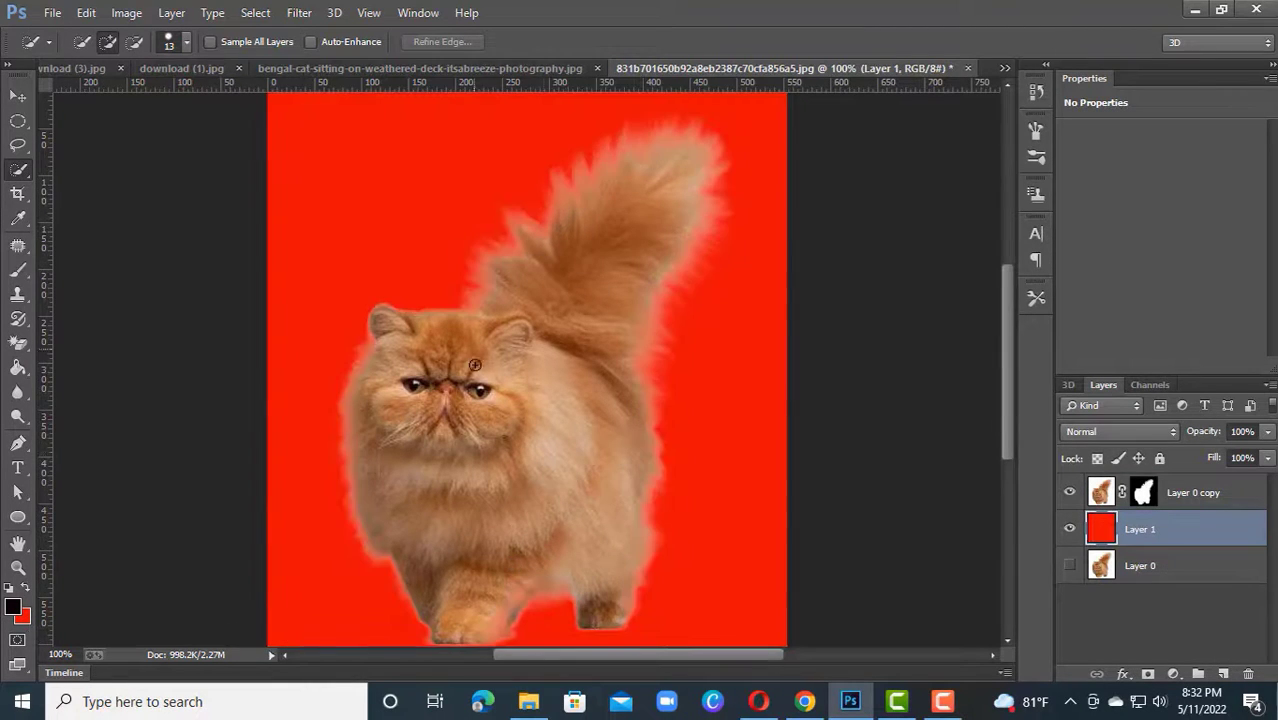
pyautogui.hotkey('alt', 'BackSpace')
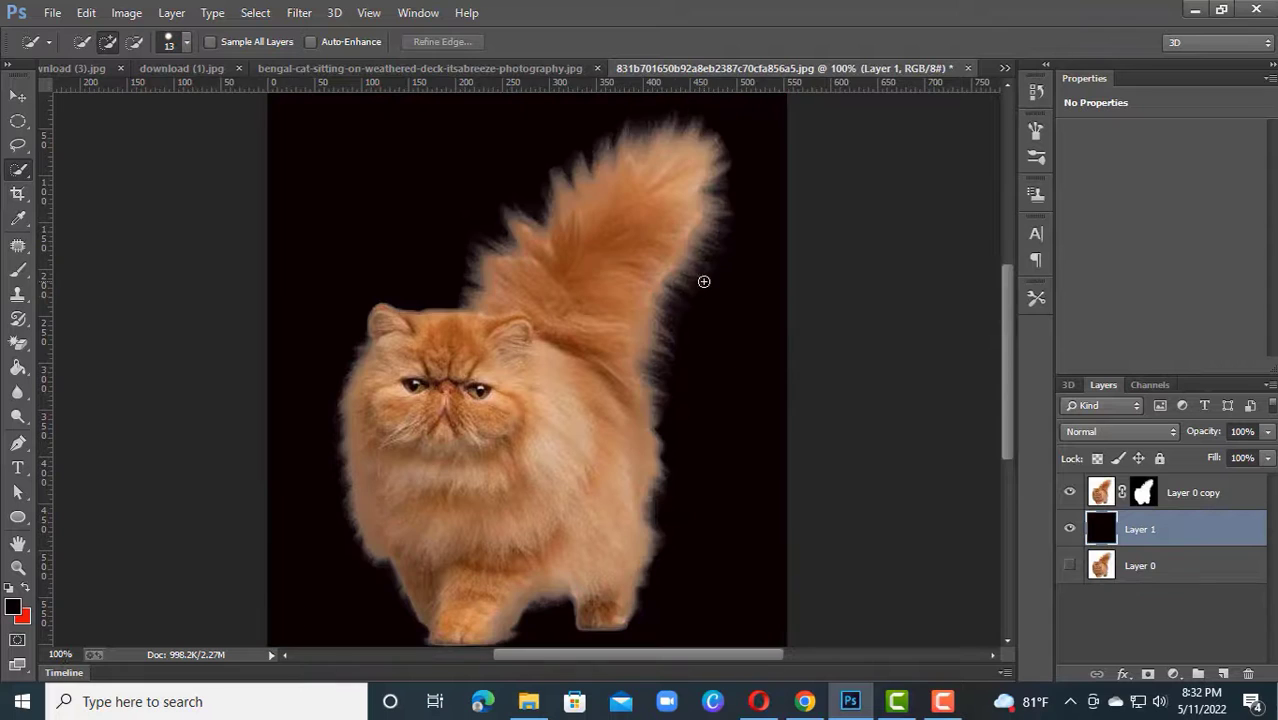
pyautogui.click(1173, 675)
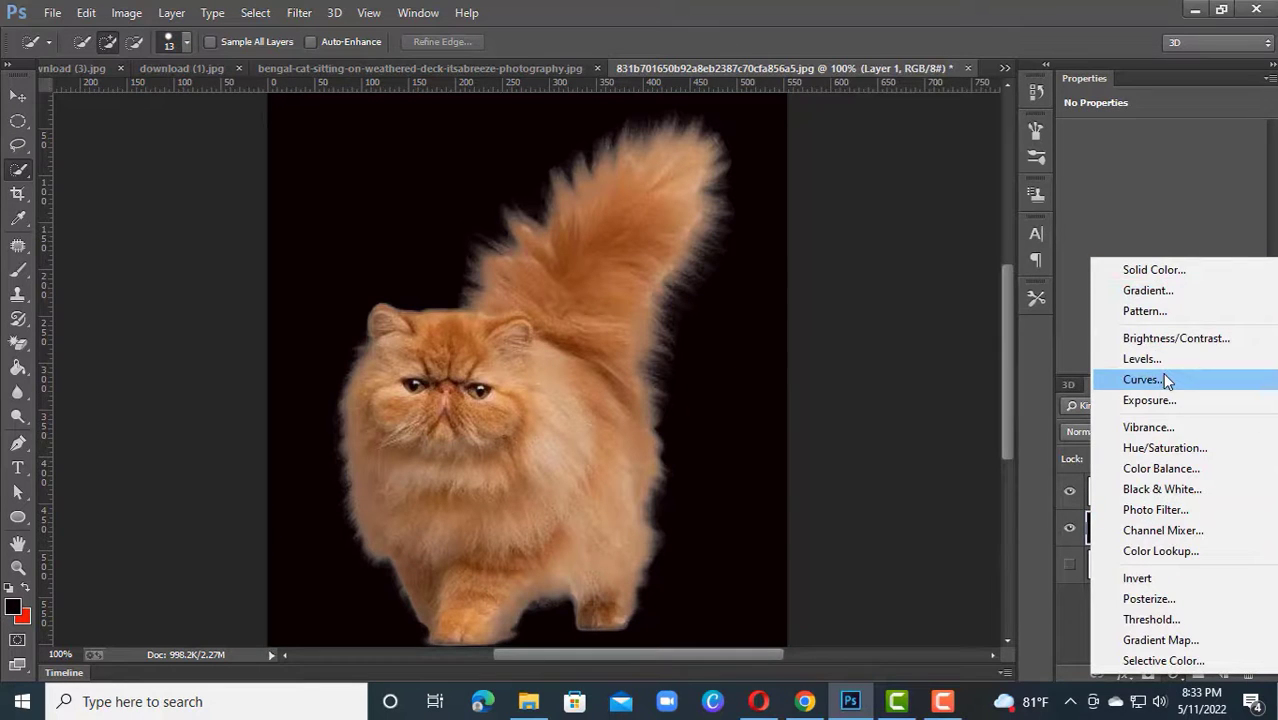
pyautogui.press('Escape')
# Set the background colour to bright blue and fill the backdrop layer with it.
pyautogui.click(25, 619)
pyautogui.click(933, 359)
pyautogui.click(901, 296)
pyautogui.click(1101, 255)
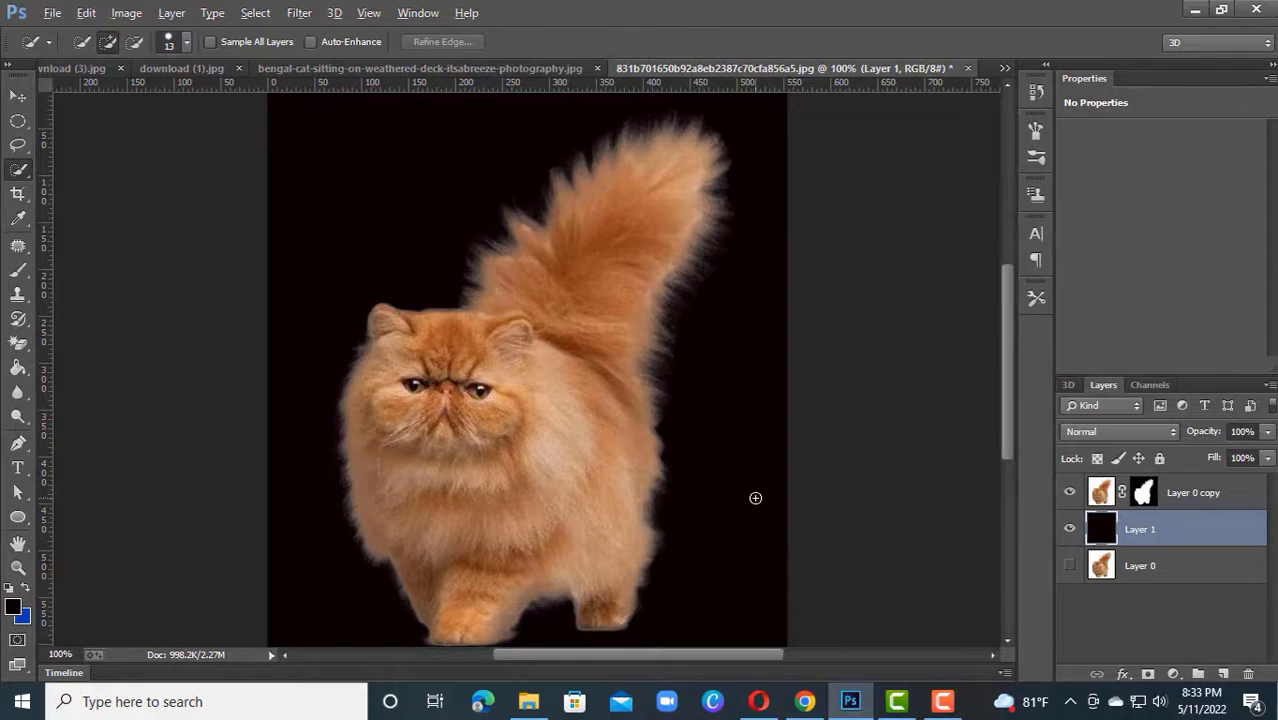
pyautogui.hotkey('ctrl', 'BackSpace')
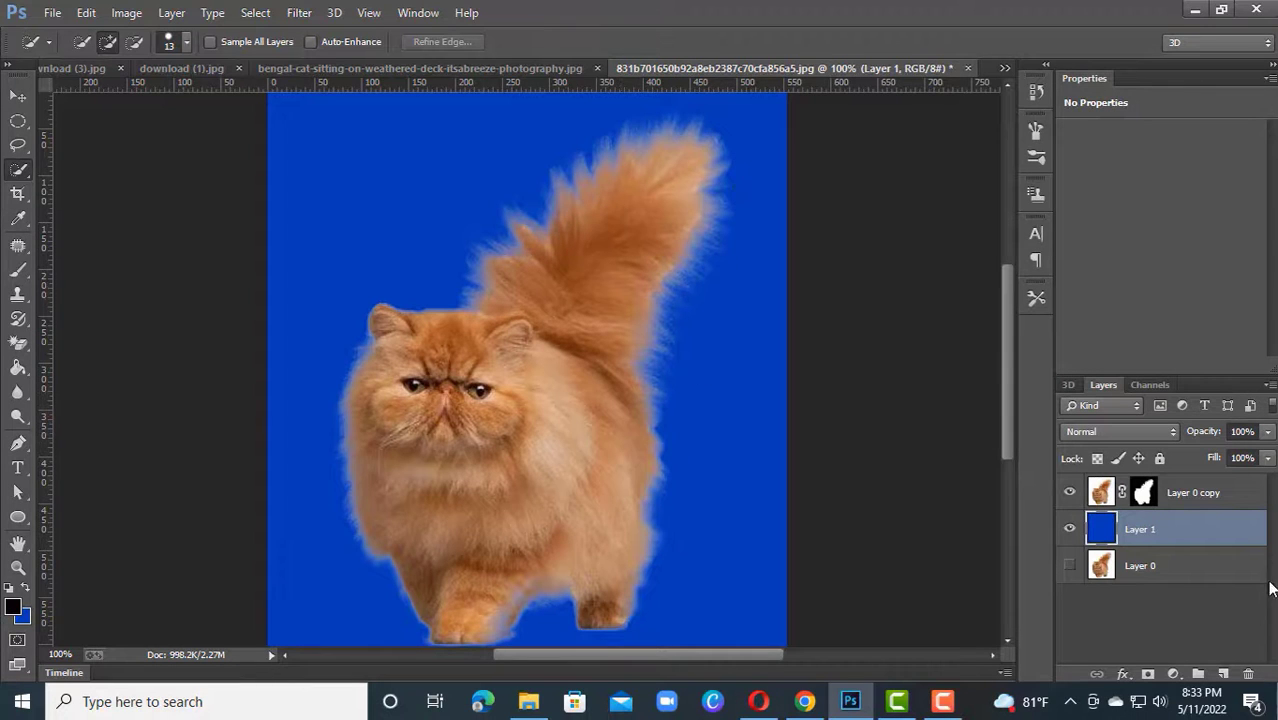
# Change the background colour to dark navy blue and refill the backdrop layer with it.
pyautogui.click(22, 616)
pyautogui.click(893, 437)
pyautogui.click(1101, 254)
pyautogui.hotkey('ctrl', 'BackSpace')
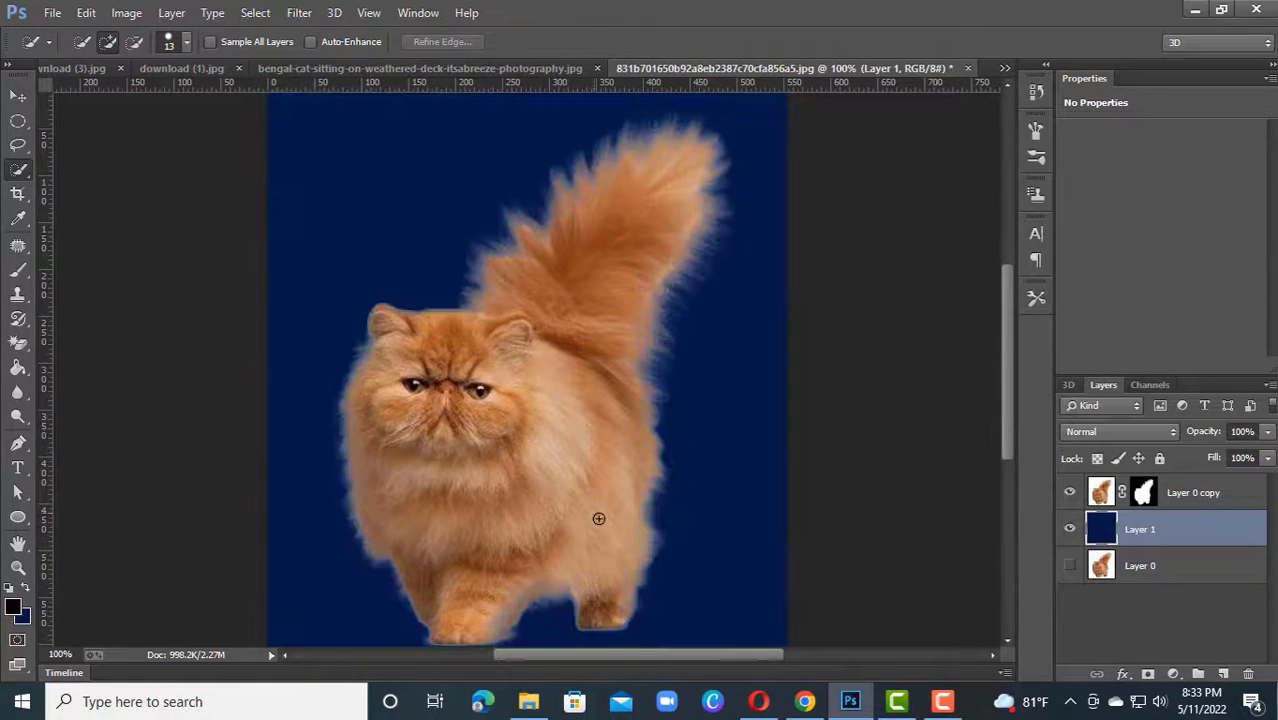
# Brighten the navy backdrop layer to vivid cyan with a Curves adjustment.
pyautogui.hotkey('ctrl', '-')
pyautogui.click(171, 12)
pyautogui.moveTo(126, 12)
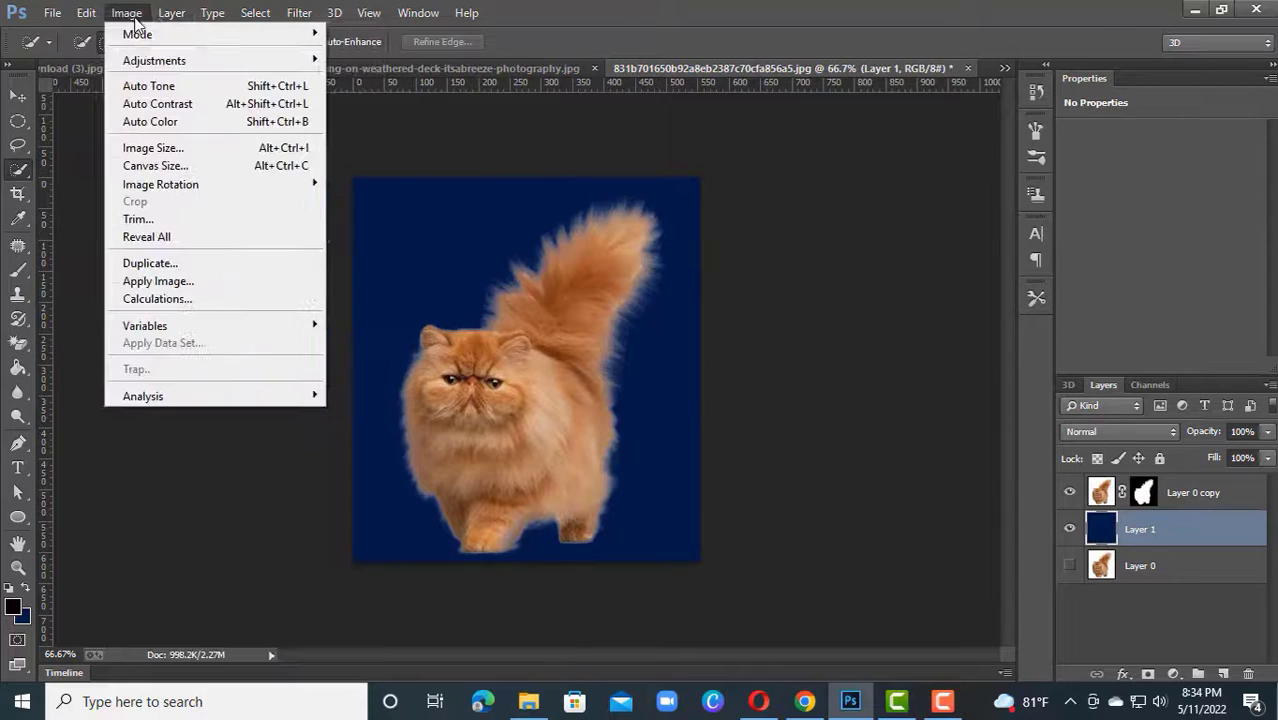
pyautogui.moveTo(154, 60)
pyautogui.click(360, 95)
pyautogui.moveTo(960, 367); pyautogui.dragTo(845, 336)
pyautogui.click(1150, 210)
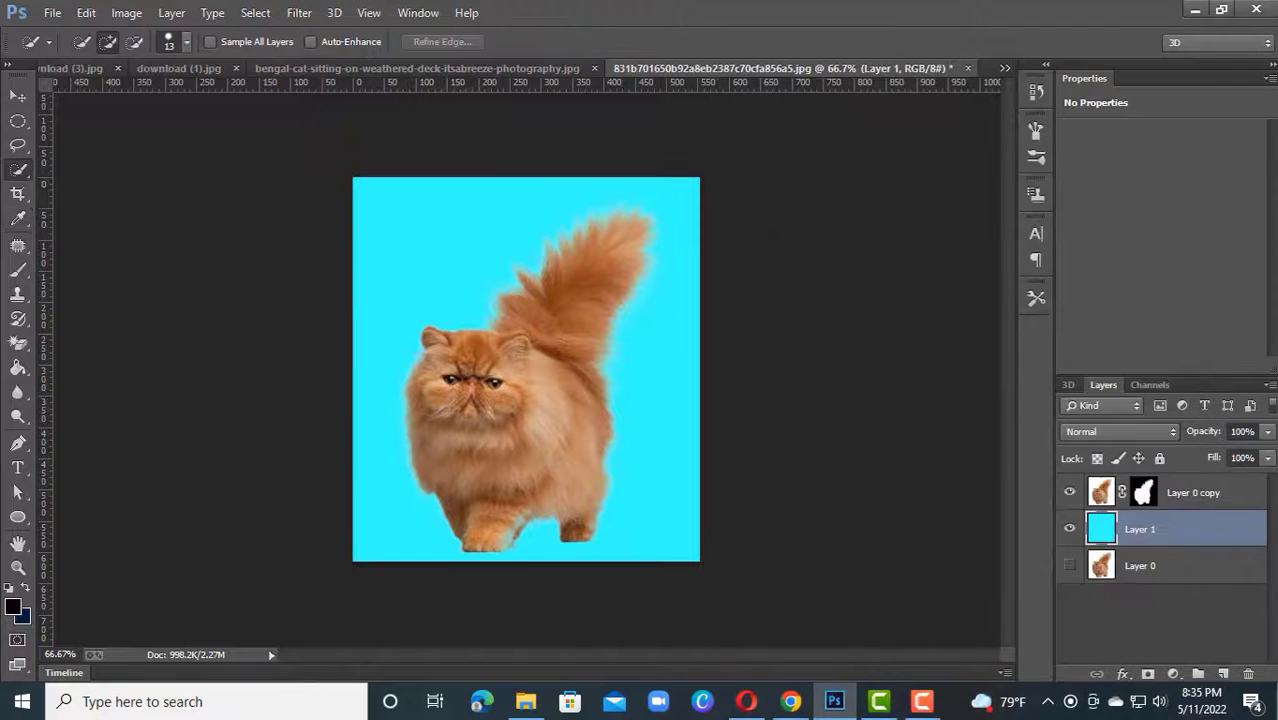
# Merge the masked cat layer and the cyan backdrop layer into one layer.
pyautogui.click(1213, 494)
pyautogui.keyDown('ctrl'); pyautogui.click(1190, 535); pyautogui.keyUp('ctrl')
pyautogui.hotkey('ctrl', 'e')
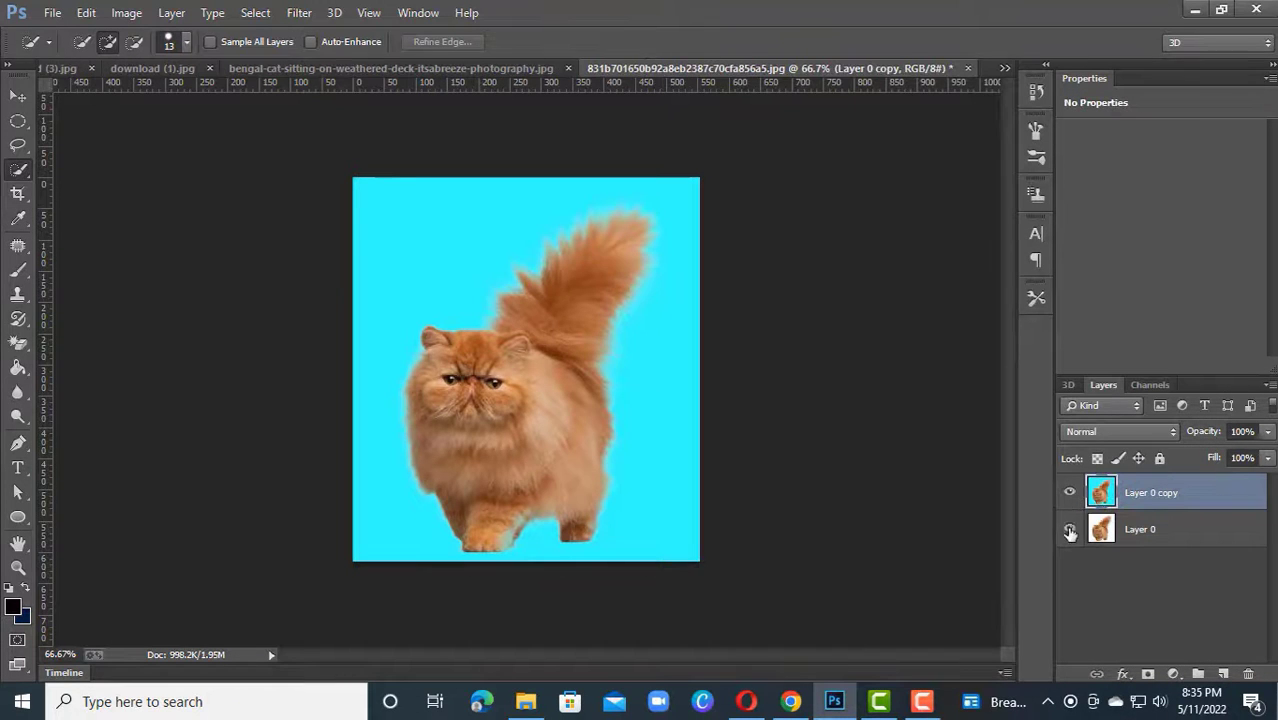
pyautogui.press('v')
pyautogui.moveTo(551, 553); pyautogui.dragTo(551, 528)
pyautogui.hotkey('ctrl', 'z')
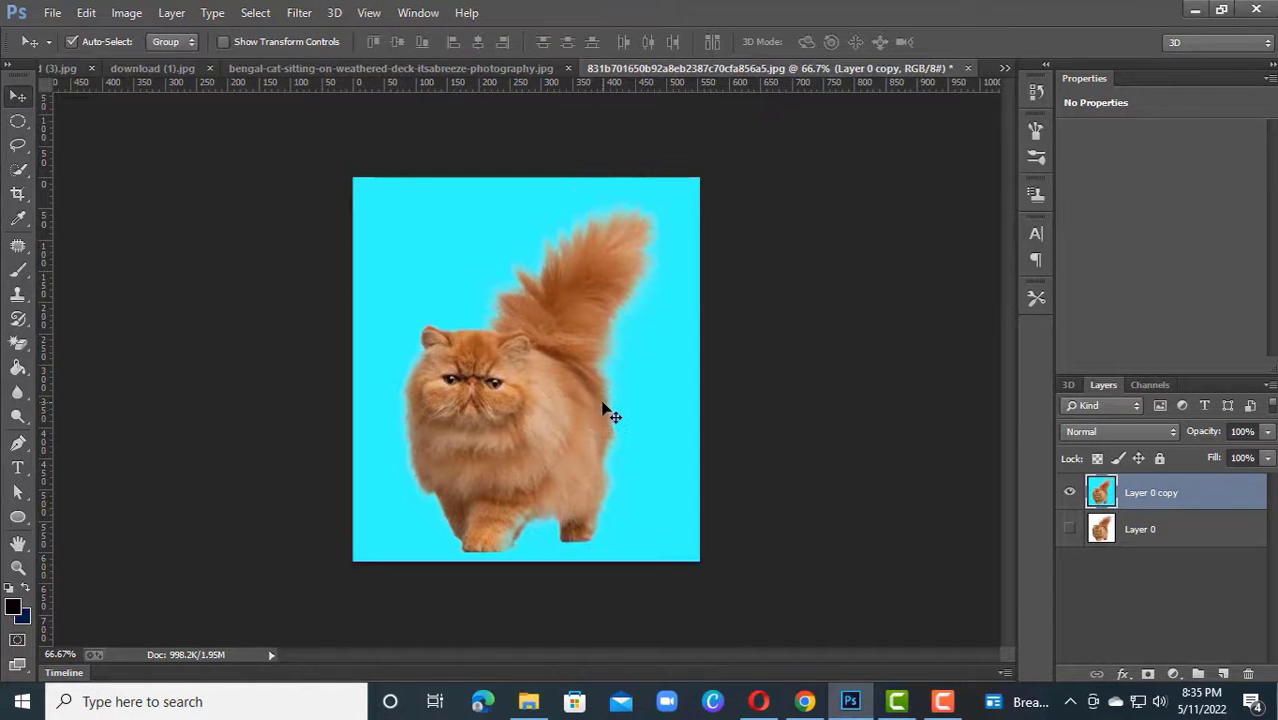
# Save the merged cat image as a JPEG on the Desktop and close its document.
pyautogui.hotkey('ctrl', '+')
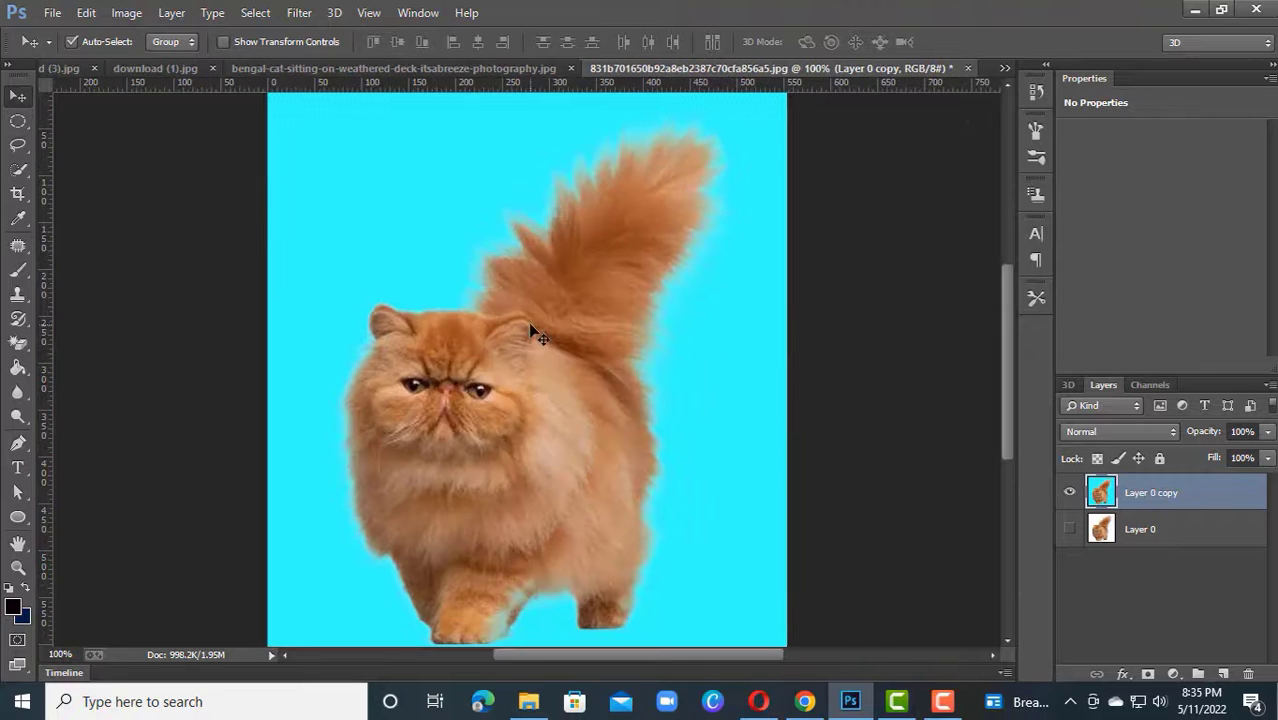
pyautogui.click(52, 12)
pyautogui.click(72, 185)
pyautogui.click(625, 465)
pyautogui.click(420, 296)
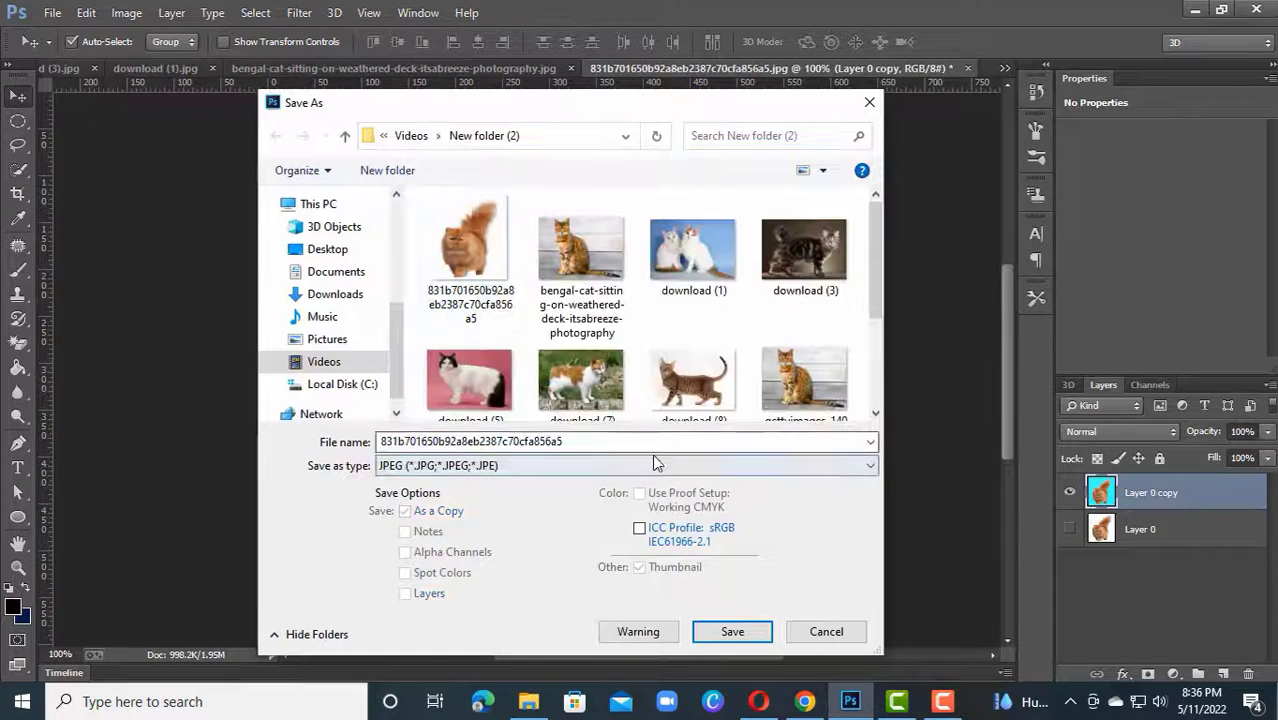
pyautogui.click(327, 249)
pyautogui.click(732, 631)
pyautogui.click(752, 172)
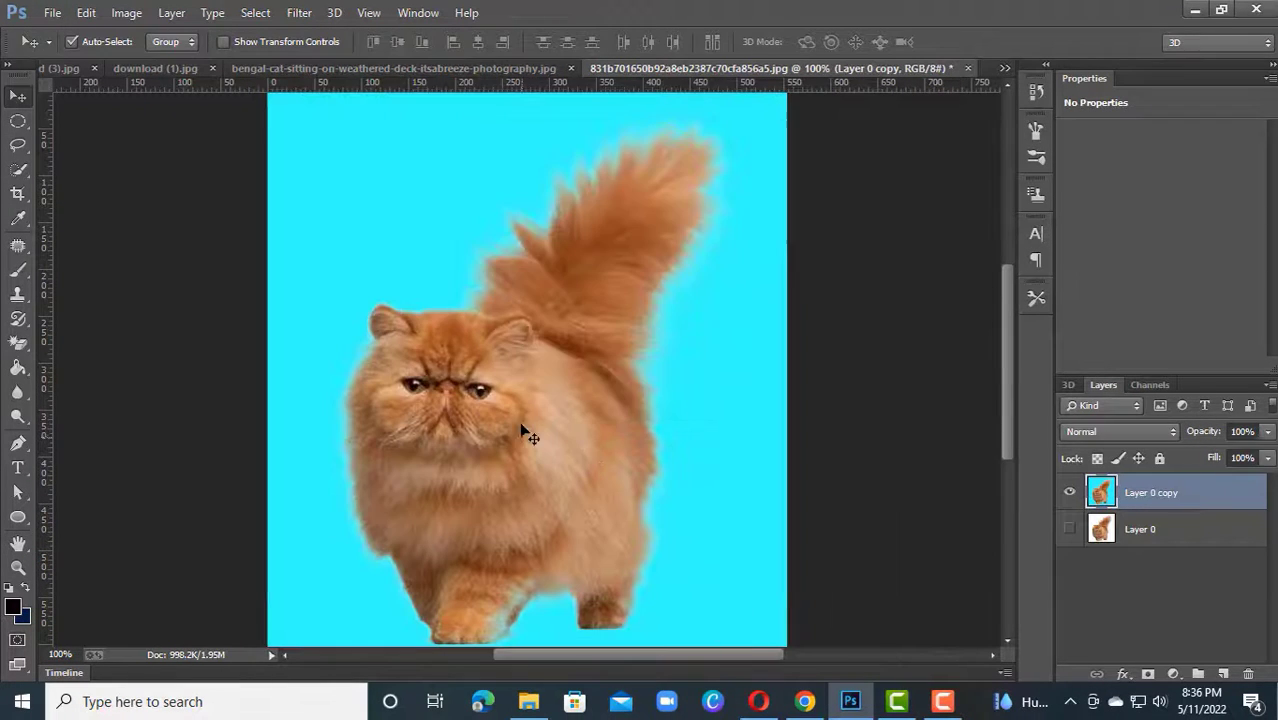
pyautogui.click(968, 68)
pyautogui.click(686, 284)
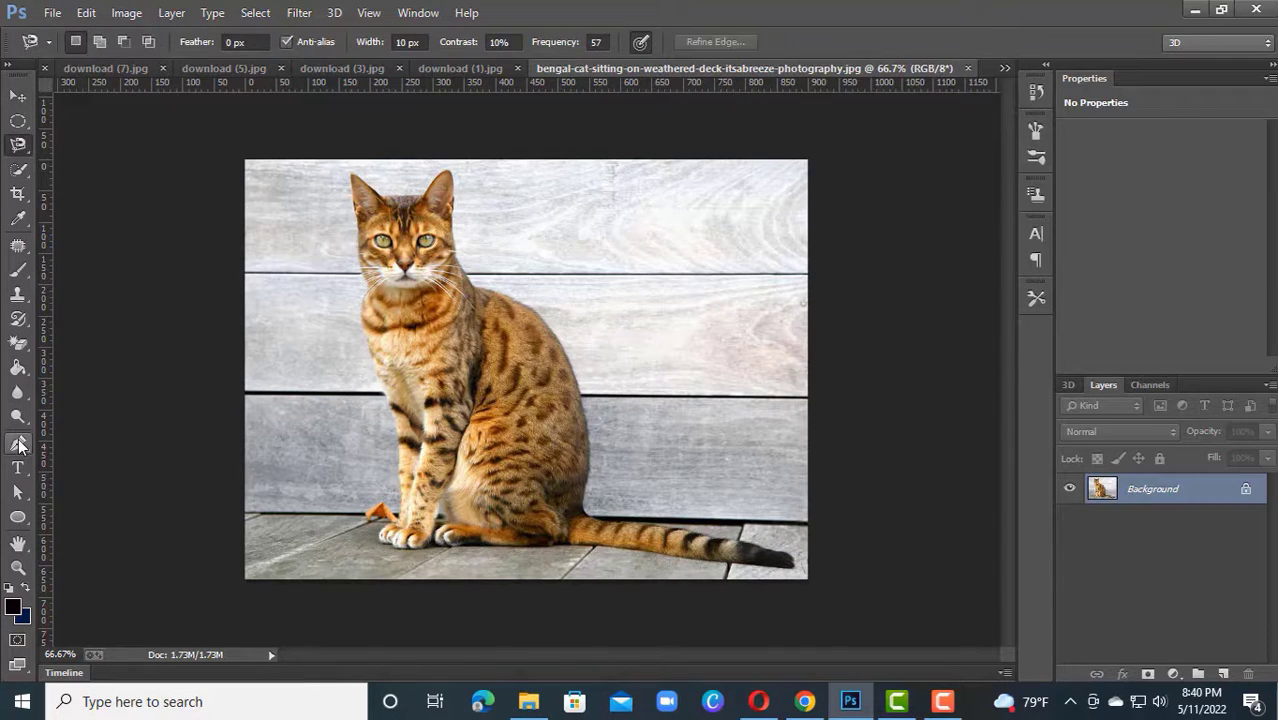
# Start a Pen tool work path at the tail tip and trace the underside of the tail and body to the hind paw.
pyautogui.press('p')
pyautogui.hotkey('ctrl', '1')
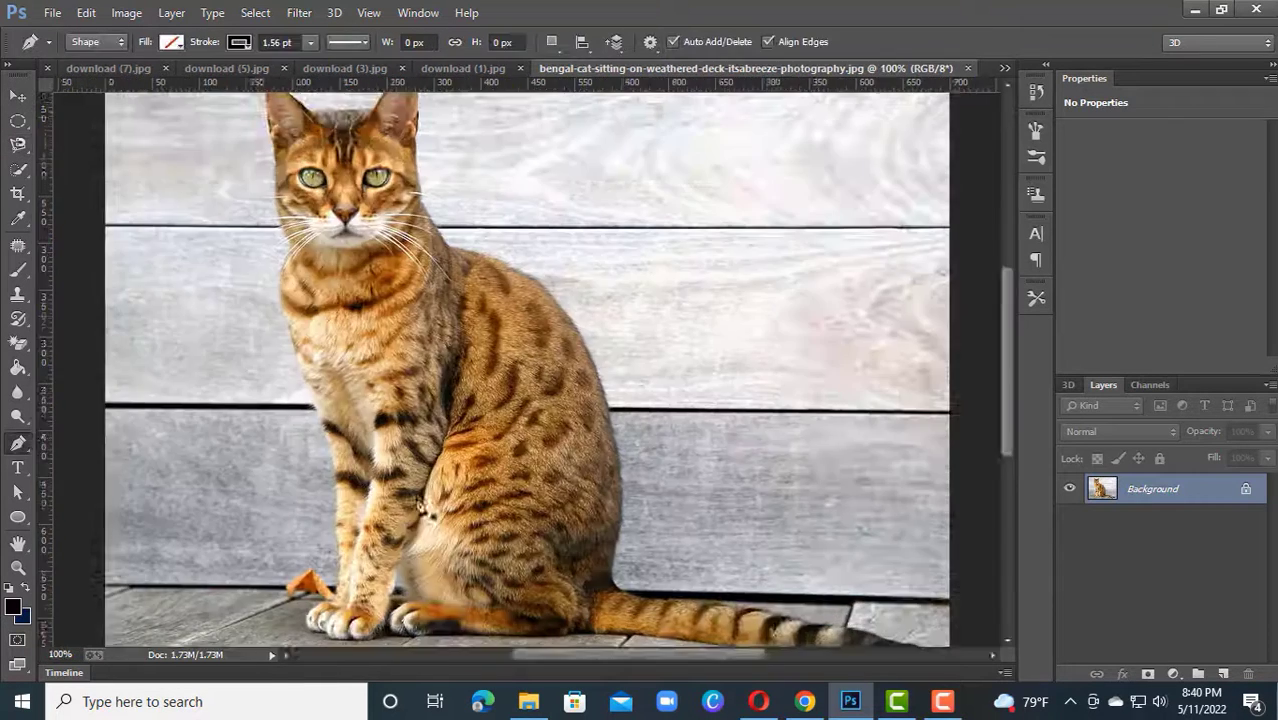
pyautogui.scroll(-2, 887, 457)
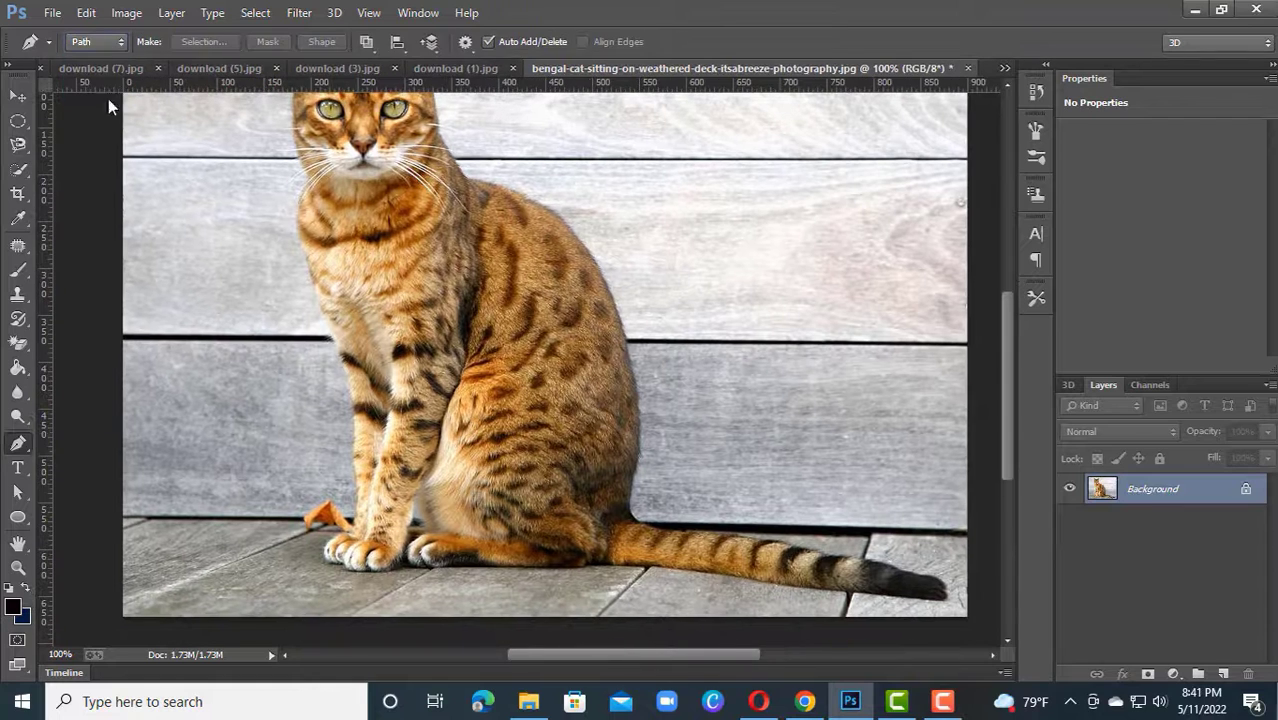
pyautogui.click(943, 599)
pyautogui.click(876, 593)
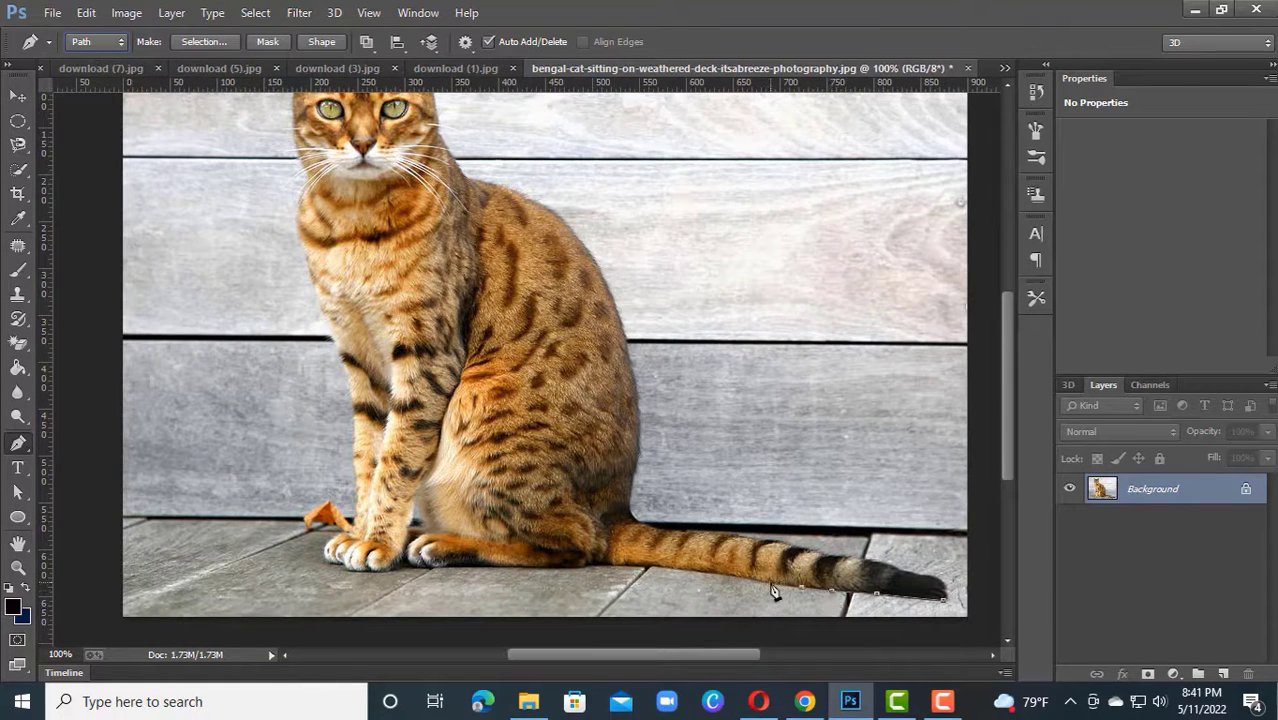
pyautogui.click(660, 572)
pyautogui.click(477, 568)
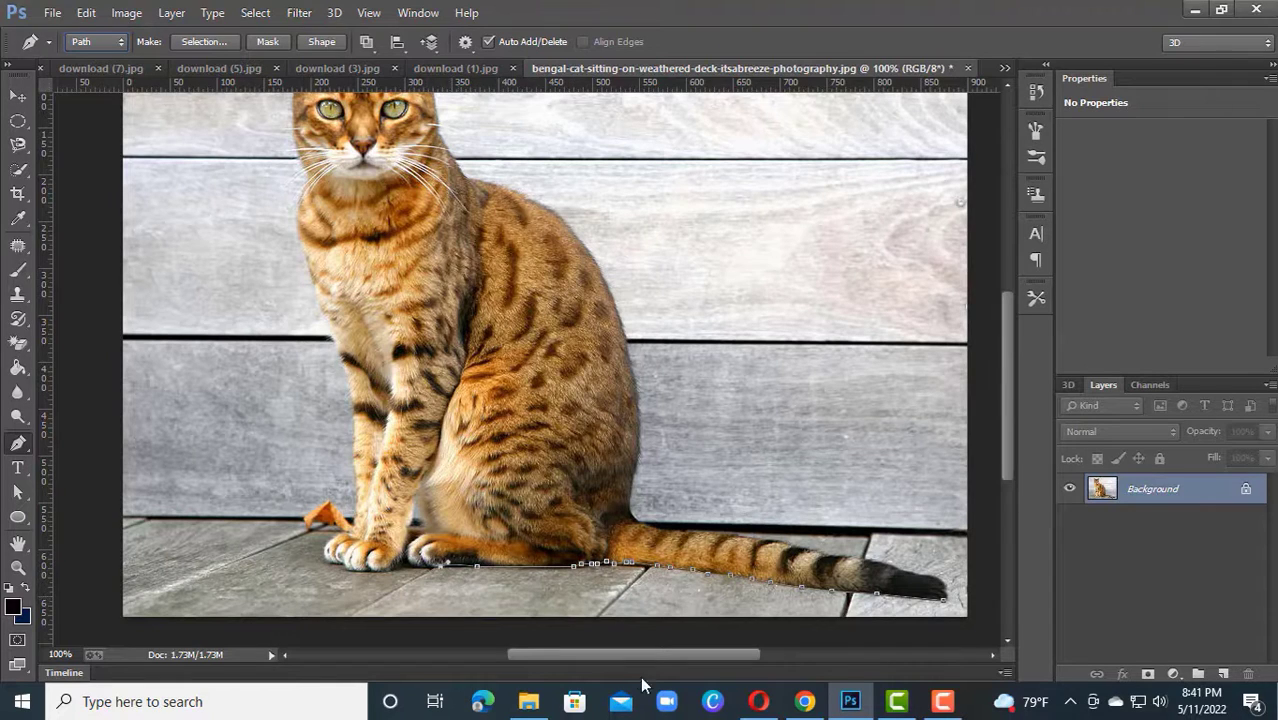
# Continue the path around the hind paw, through the gap behind the front leg and down to the front paw.
pyautogui.hotkey('ctrl', '+')
pyautogui.moveTo(560, 554); pyautogui.dragTo(667, 263)
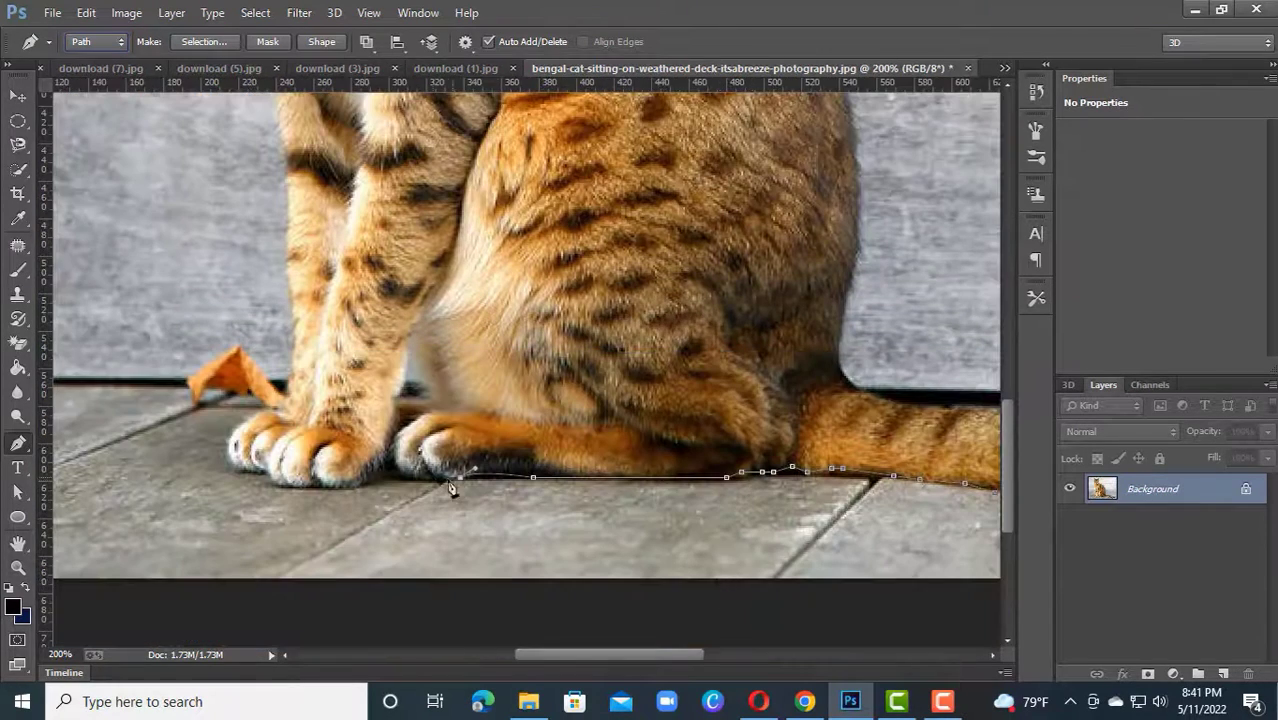
pyautogui.moveTo(403, 428); pyautogui.dragTo(432, 391)
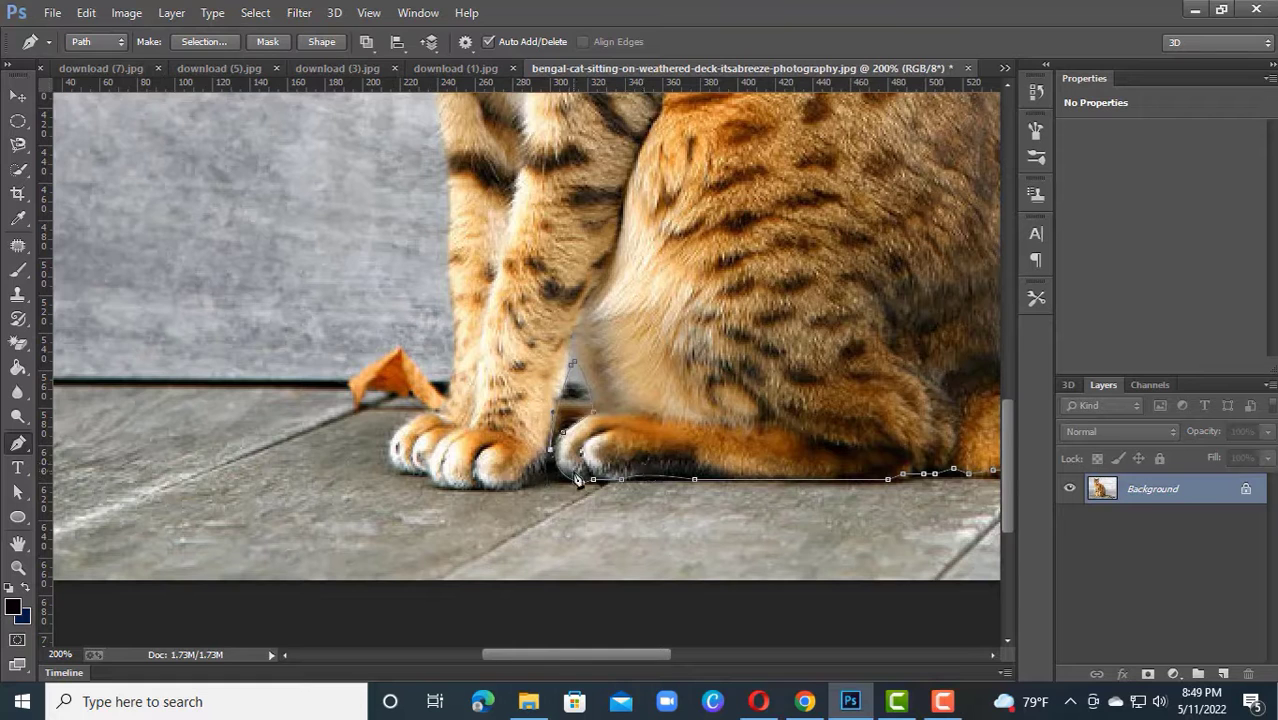
pyautogui.hotkey('ctrl', '+')
pyautogui.moveTo(572, 540)
pyautogui.mouseDown()
pyautogui.moveTo(568, 520)
pyautogui.moveTo(504, 543)
pyautogui.moveTo(561, 520)
pyautogui.mouseUp()
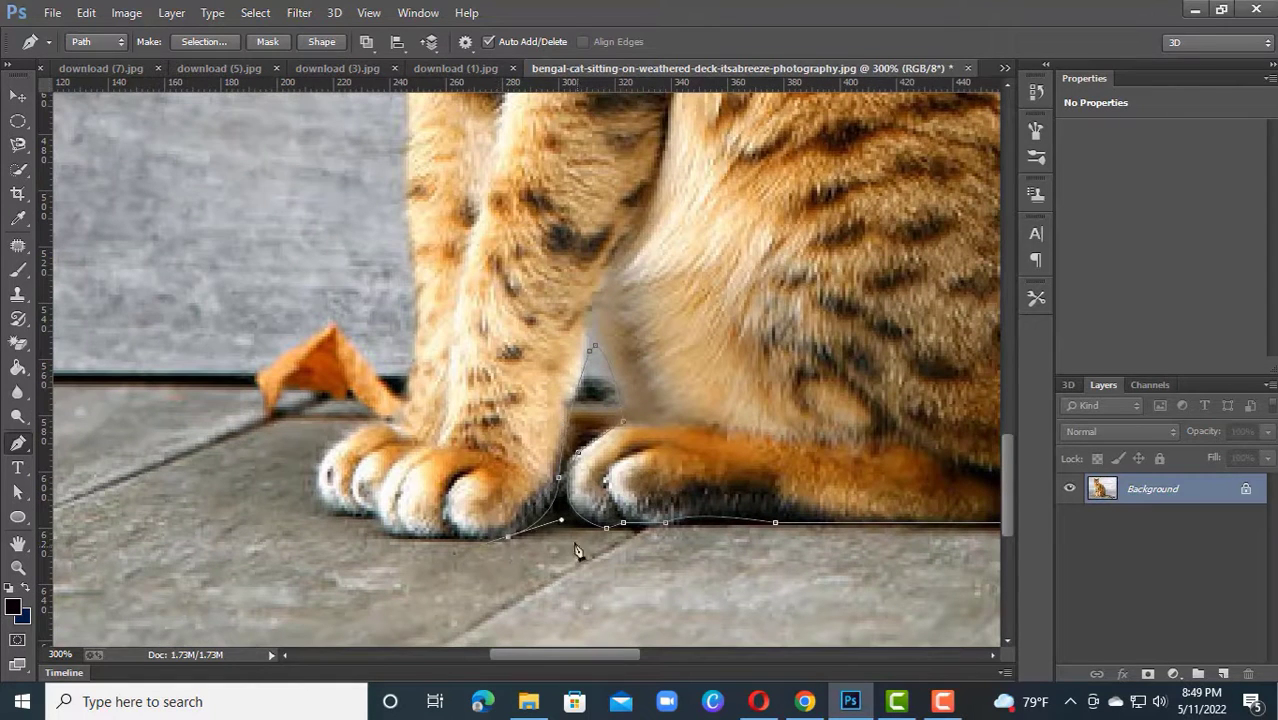
# Trace the underside of the front paws and around the toes to the ankle beside the orange leaf.
pyautogui.click(458, 538)
pyautogui.click(449, 537)
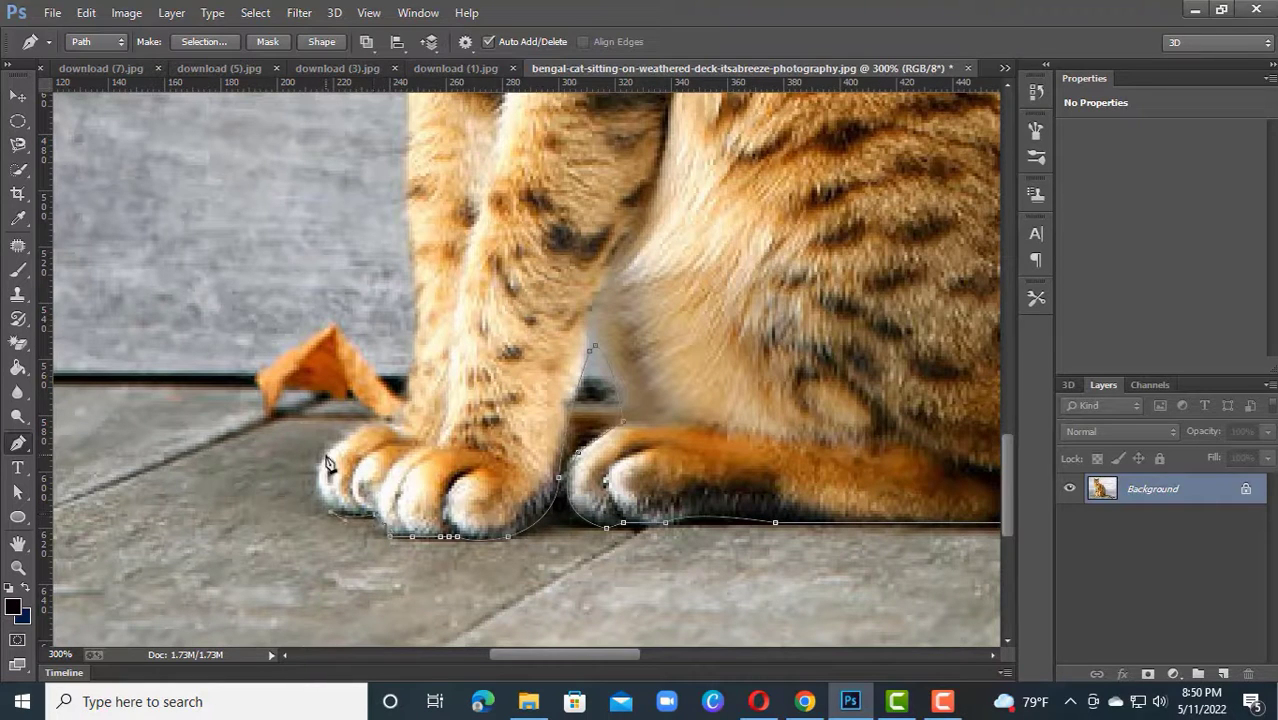
pyautogui.keyDown('alt'); pyautogui.click(407, 397); pyautogui.keyUp('alt')
pyautogui.moveTo(522, 293); pyautogui.dragTo(545, 454)
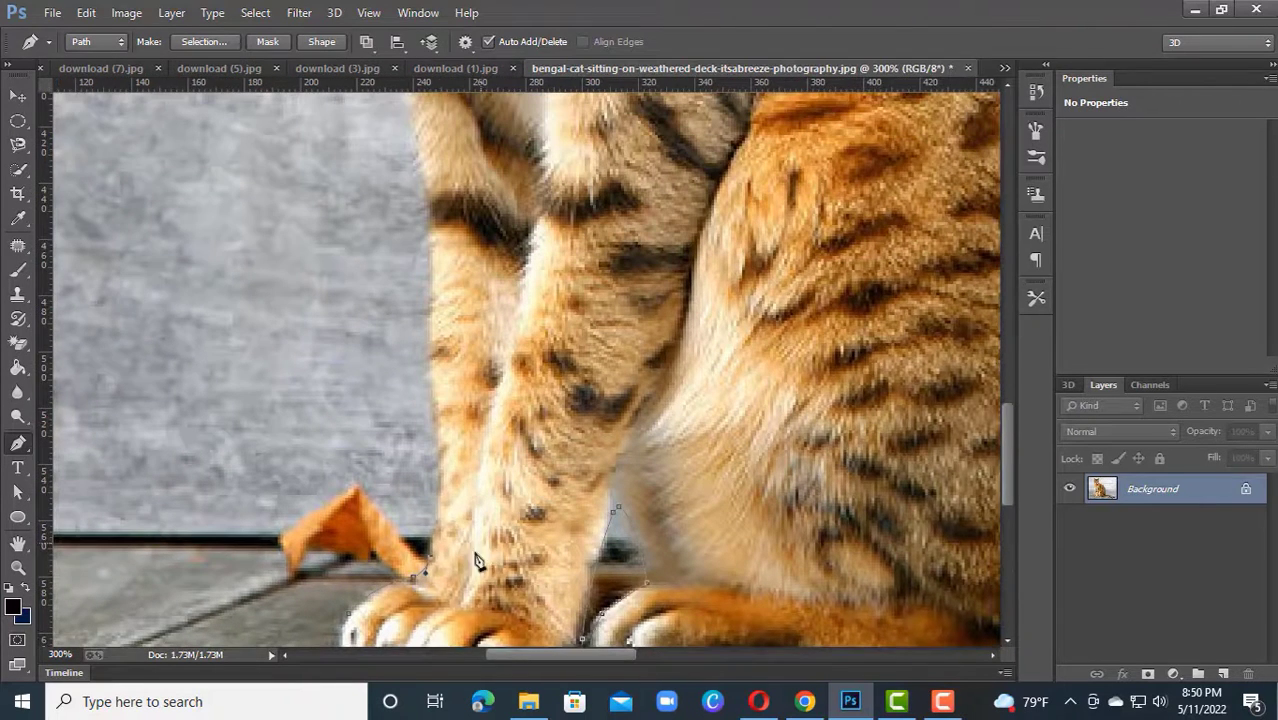
# Continue the path up the outer edge of the front leg from the ankle to the upper dark stripe.
pyautogui.click(439, 467)
pyautogui.scroll(2, 443, 485)
pyautogui.click(436, 490)
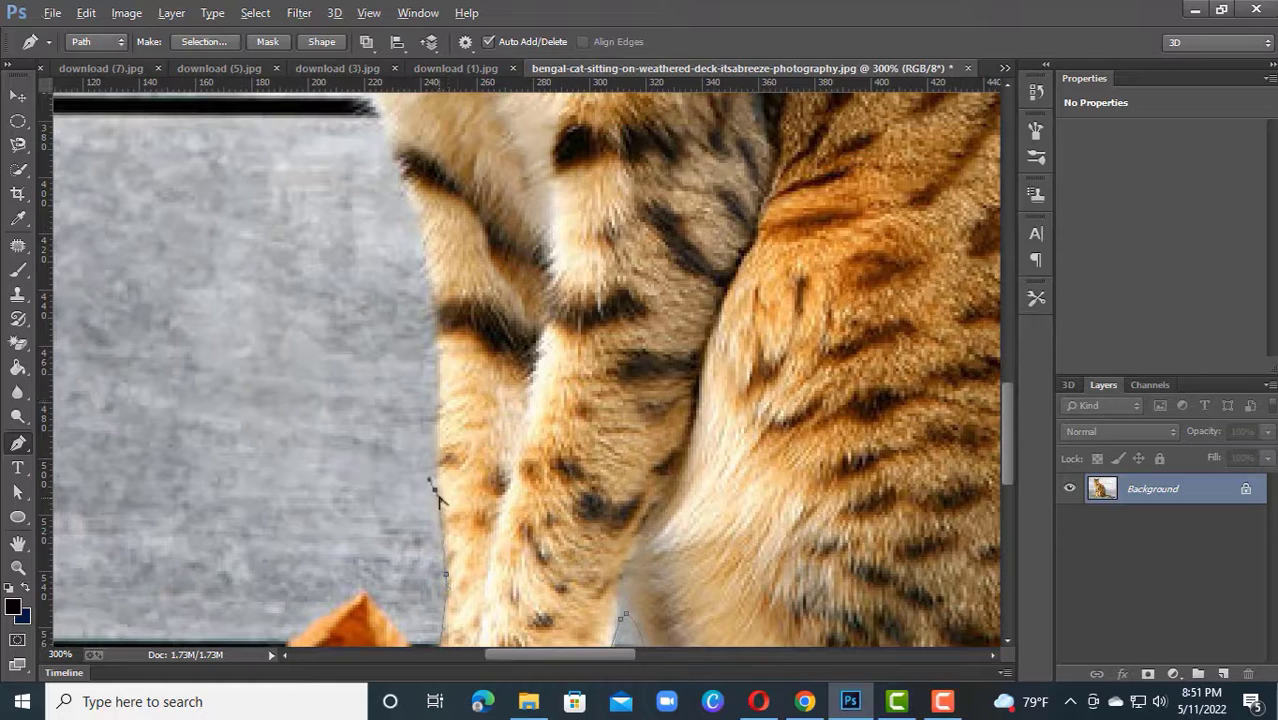
pyautogui.click(437, 331)
pyautogui.moveTo(437, 325); pyautogui.dragTo(471, 531)
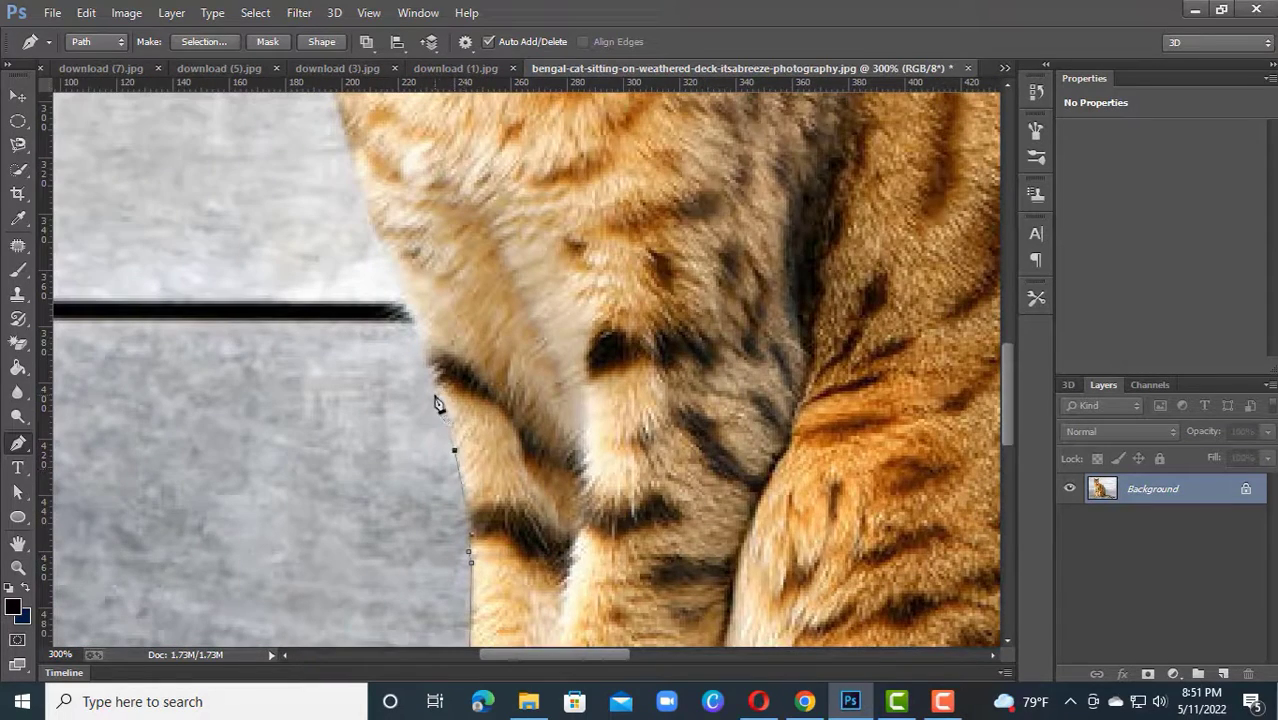
pyautogui.click(434, 395)
# Trace the left edge of the chest with curved segments up to the neck below the whiskers.
pyautogui.moveTo(462, 325); pyautogui.dragTo(472, 526)
pyautogui.click(376, 410)
pyautogui.moveTo(336, 276); pyautogui.dragTo(431, 535)
pyautogui.keyDown('alt'); pyautogui.click(336, 277); pyautogui.keyUp('alt')
pyautogui.moveTo(351, 411); pyautogui.dragTo(381, 307)
pyautogui.keyDown('alt'); pyautogui.click(351, 411); pyautogui.keyUp('alt')
pyautogui.click(357, 380)
pyautogui.click(363, 363)
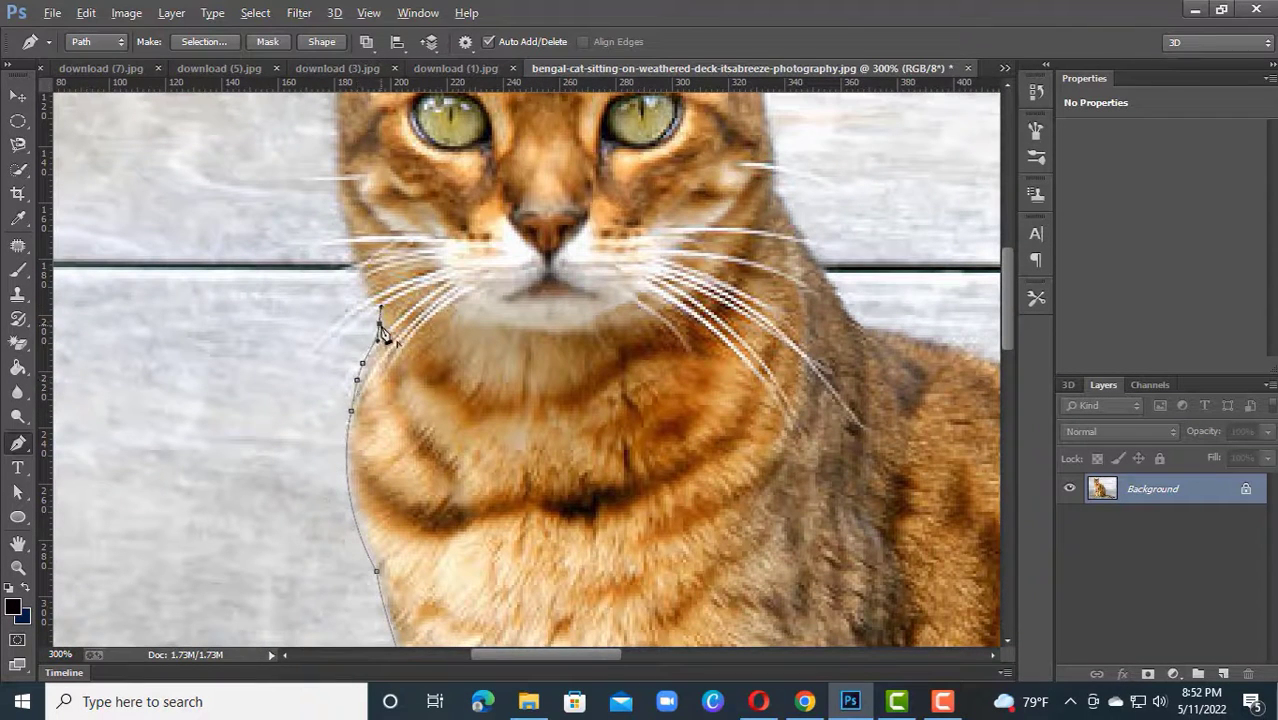
# Route the path out and back around the lower whiskers on the left side of the face.
pyautogui.click(340, 337)
pyautogui.moveTo(369, 296); pyautogui.dragTo(505, 511)
pyautogui.click(363, 276)
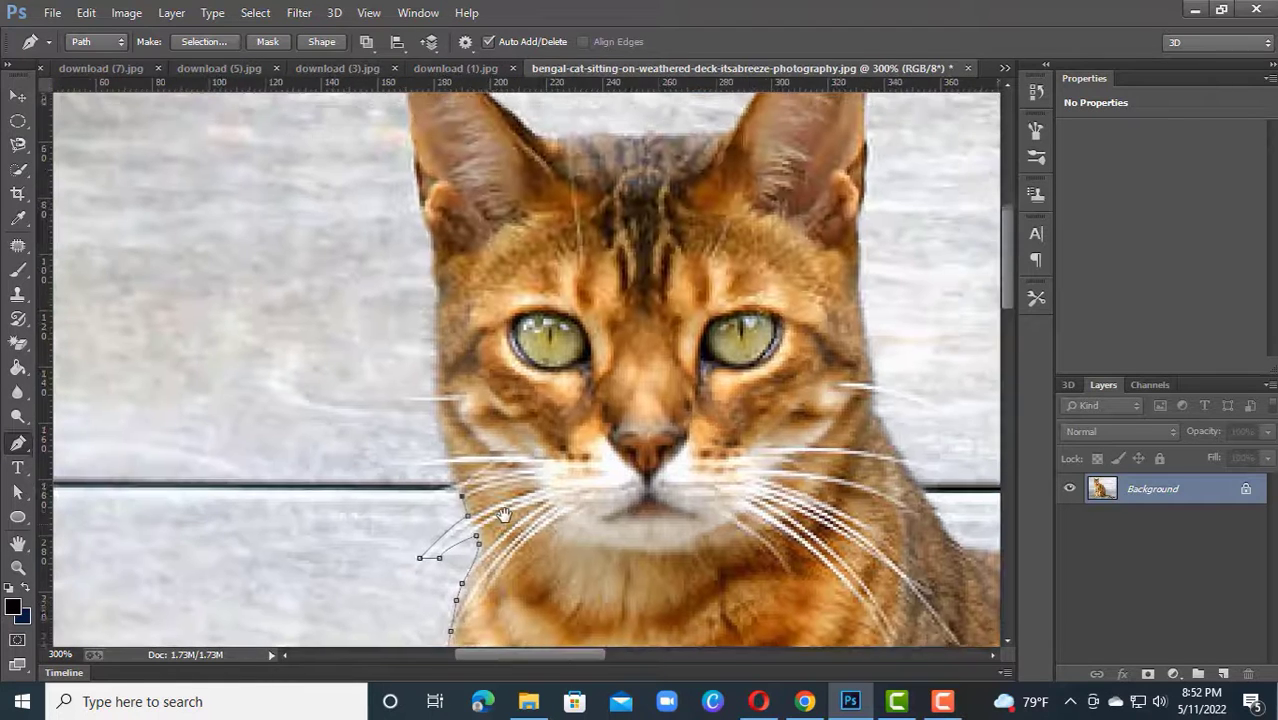
pyautogui.click(449, 463)
pyautogui.click(396, 459)
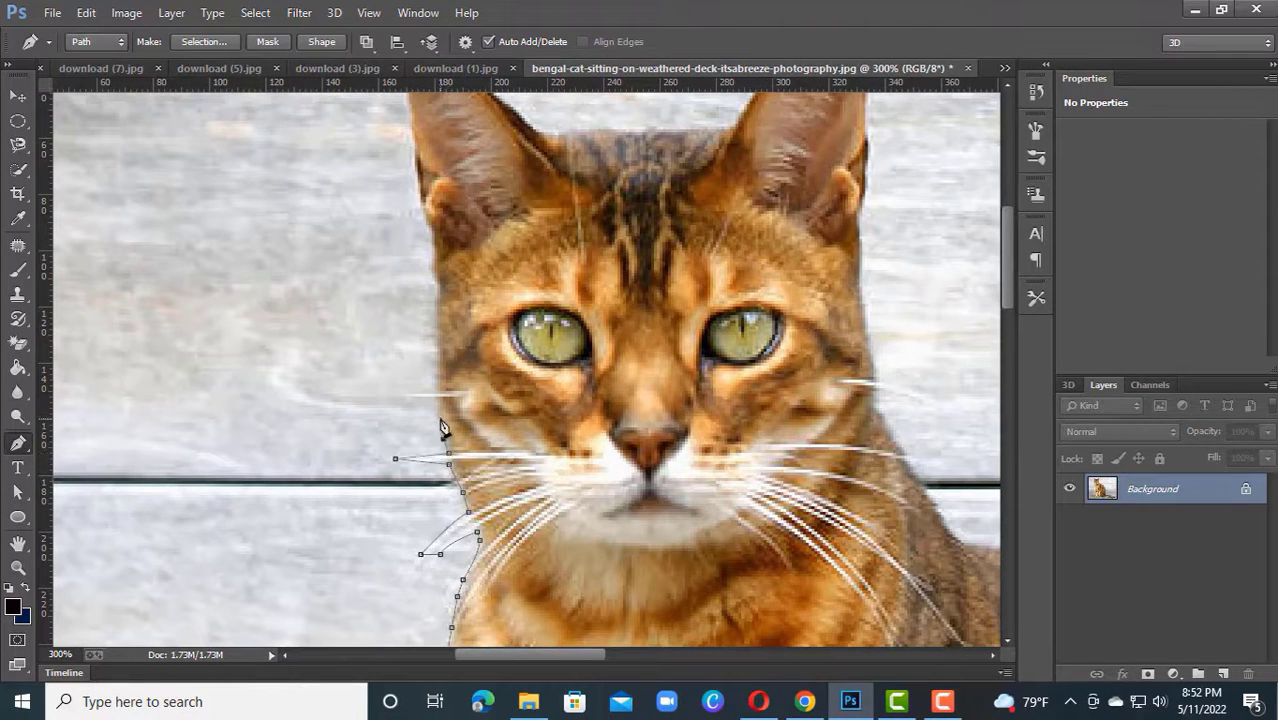
# Trace the left side of the face from the upper whisker to the base of the left ear.
pyautogui.hotkey('ctrl', '+')
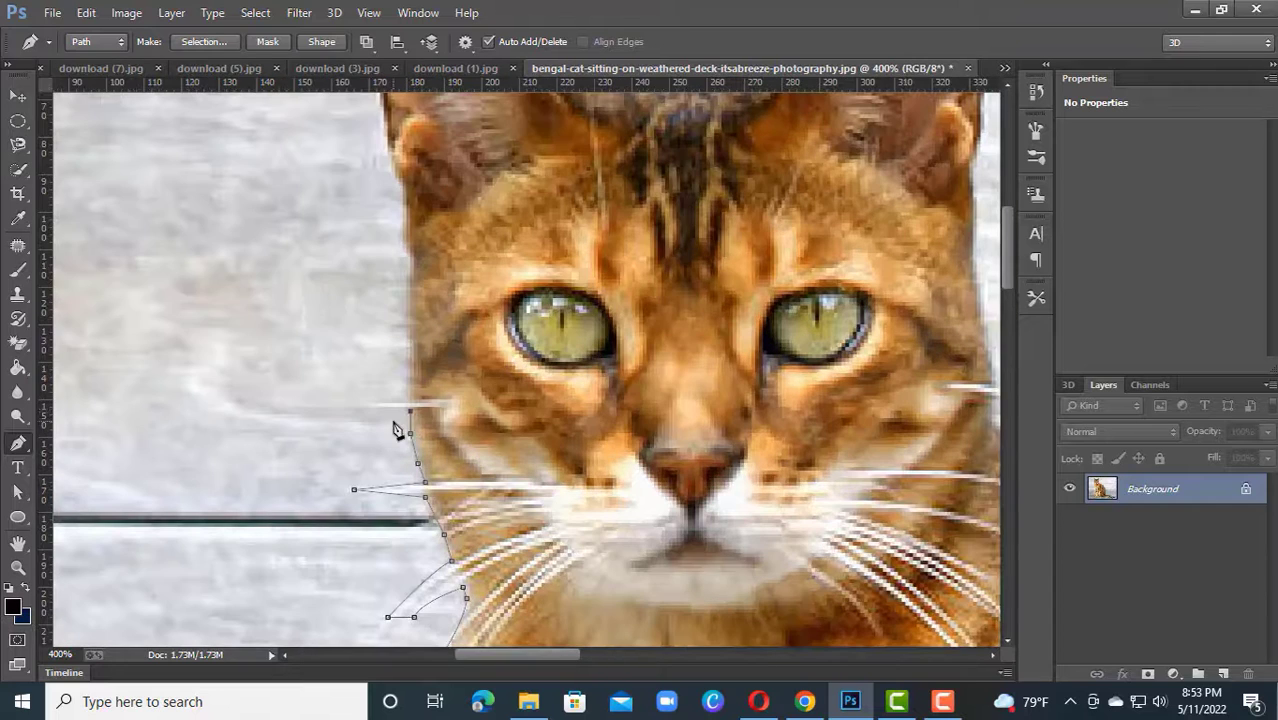
pyautogui.click(410, 358)
pyautogui.scroll(3, 428, 340)
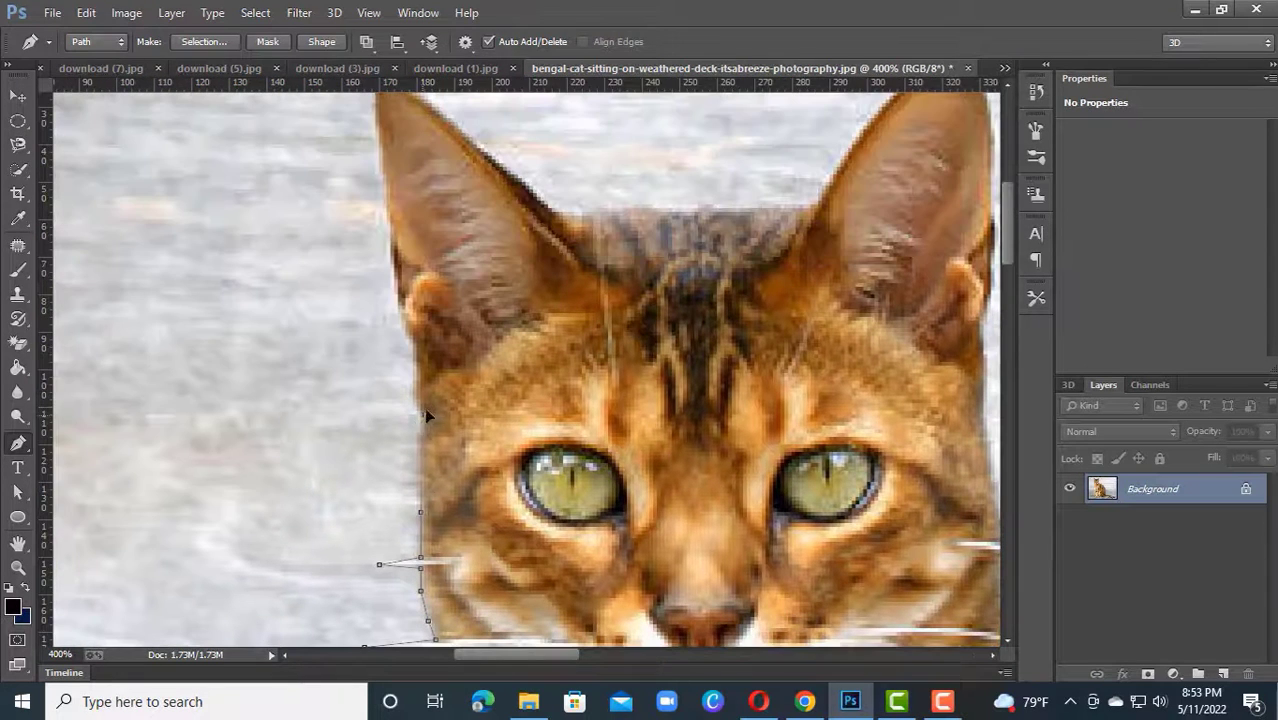
pyautogui.moveTo(417, 366); pyautogui.dragTo(427, 465)
pyautogui.keyDown('alt'); pyautogui.click(417, 367); pyautogui.keyUp('alt')
pyautogui.click(414, 345)
pyautogui.keyDown('alt'); pyautogui.click(404, 311); pyautogui.keyUp('alt')
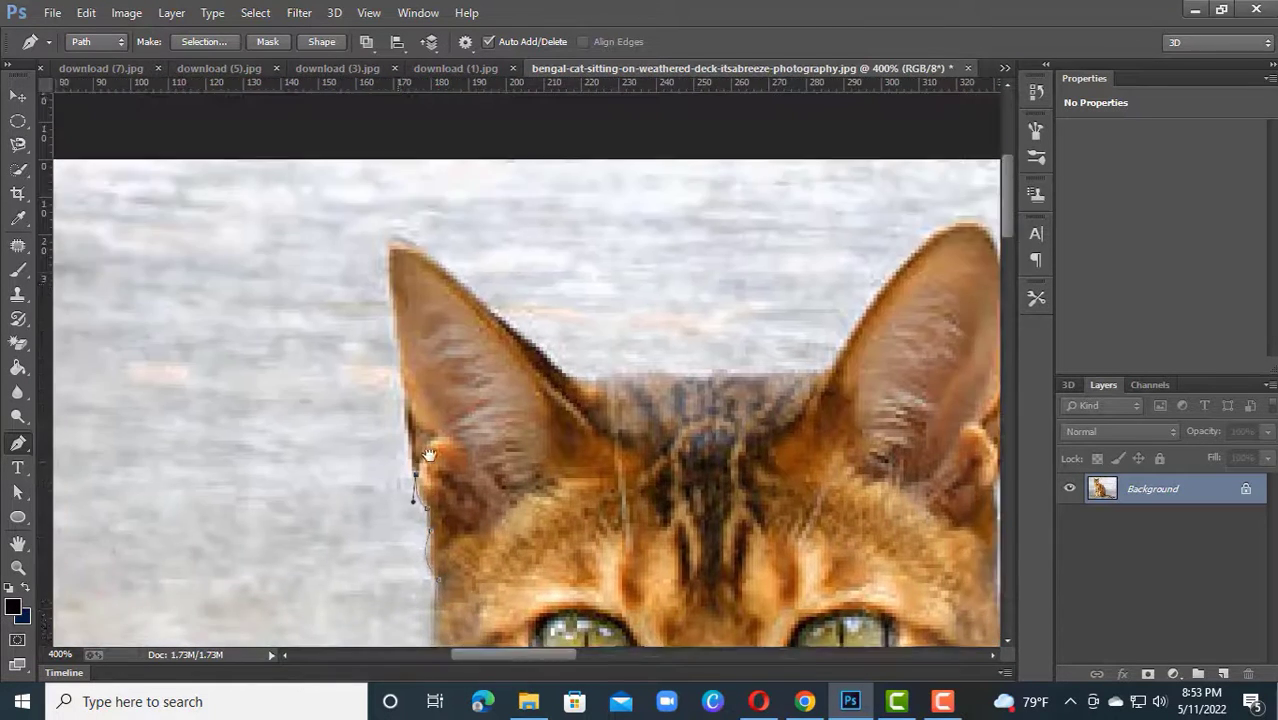
# Outline the left ear with curved segments, over its tip and down to the top of the head.
pyautogui.moveTo(389, 254); pyautogui.dragTo(382, 93)
pyautogui.keyDown('alt'); pyautogui.click(389, 254); pyautogui.keyUp('alt')
pyautogui.moveTo(431, 258); pyautogui.dragTo(478, 293)
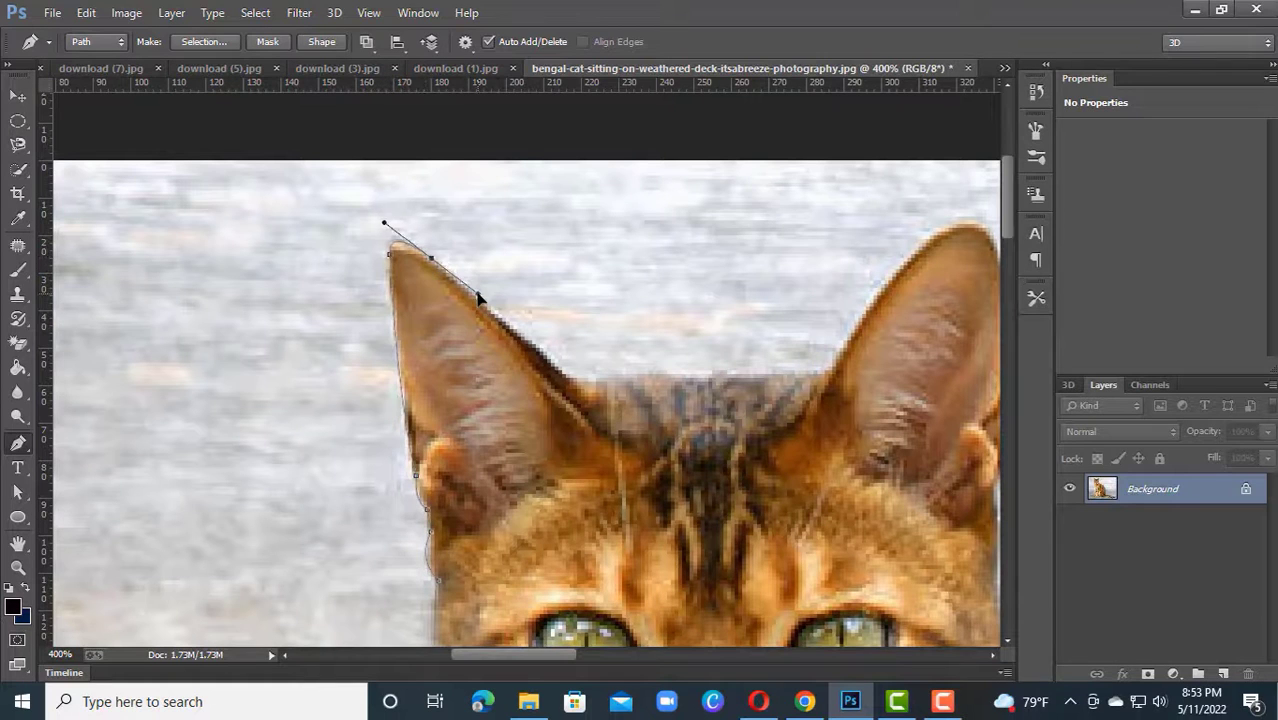
pyautogui.keyDown('alt'); pyautogui.click(431, 258); pyautogui.keyUp('alt')
pyautogui.moveTo(569, 378); pyautogui.dragTo(619, 423)
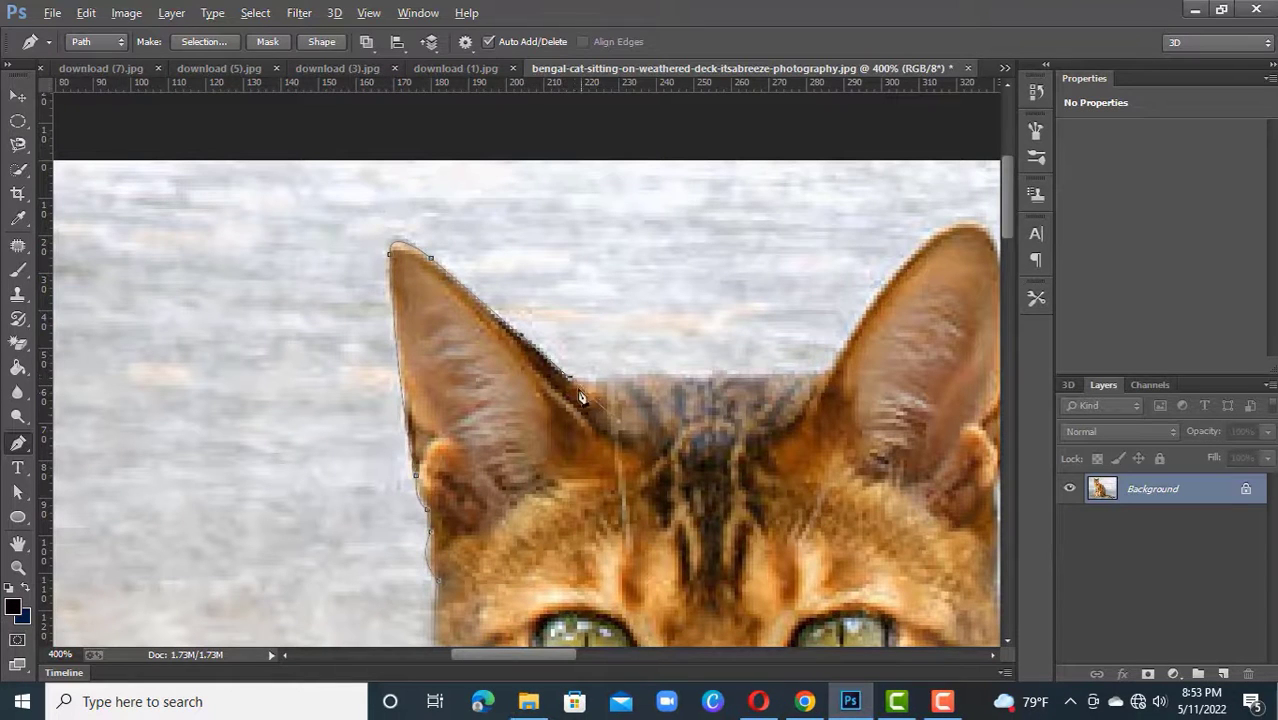
# Trace the path across the top of the head and over the tip of the right ear.
pyautogui.moveTo(830, 368)
pyautogui.mouseDown()
pyautogui.moveTo(848, 369)
pyautogui.moveTo(833, 373)
pyautogui.mouseUp()
pyautogui.hotkey('ctrl', 'z')
pyautogui.keyDown('alt'); pyautogui.click(822, 370); pyautogui.keyUp('alt')
pyautogui.moveTo(918, 246); pyautogui.dragTo(570, 342)
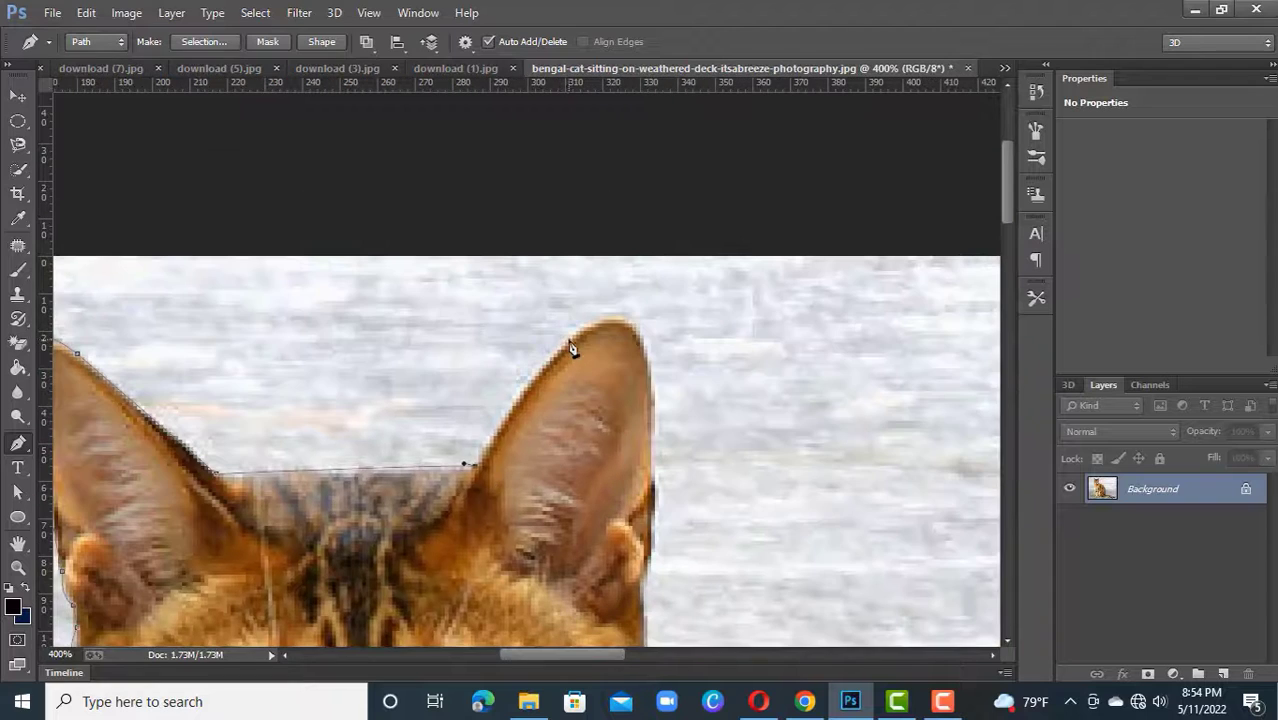
pyautogui.moveTo(648, 350); pyautogui.dragTo(668, 416)
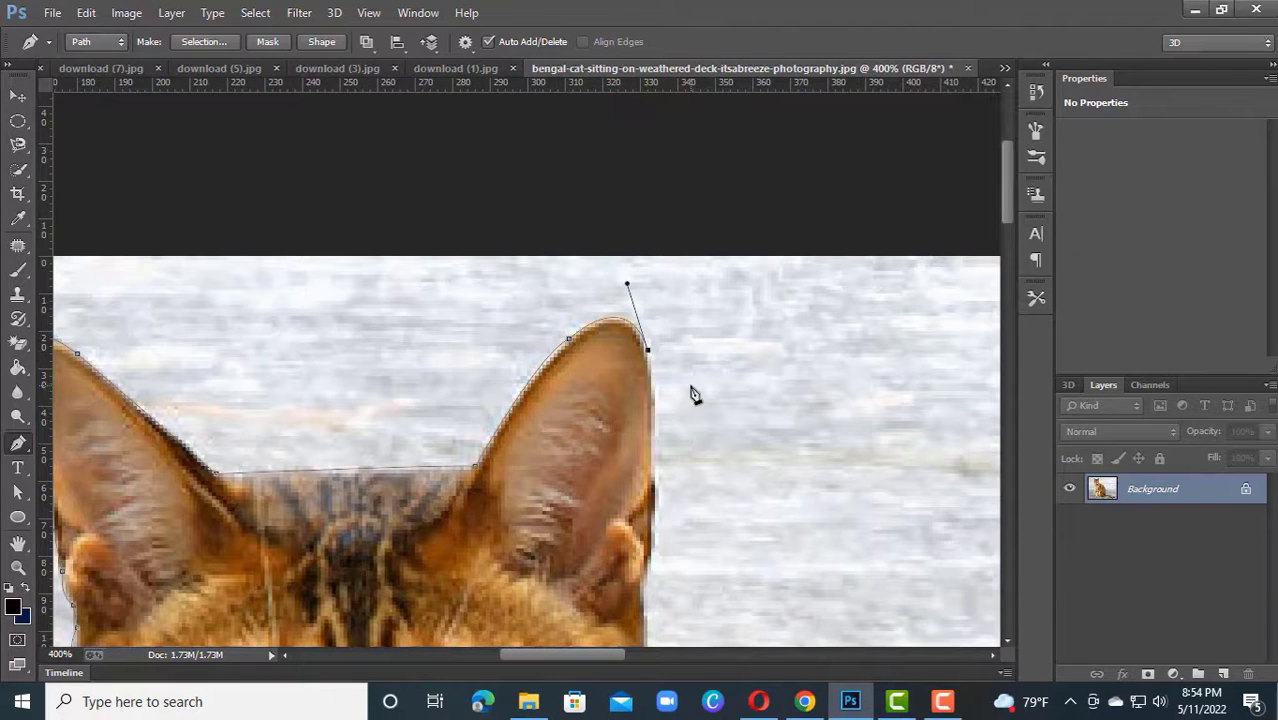
# Continue the path down the right ear's outer edge and the cheek, going around the short upper whisker.
pyautogui.moveTo(793, 525); pyautogui.dragTo(786, 291)
pyautogui.moveTo(646, 323); pyautogui.dragTo(632, 379)
pyautogui.hotkey('ctrl', 'z')
pyautogui.moveTo(649, 203); pyautogui.dragTo(649, 258)
pyautogui.moveTo(642, 337); pyautogui.dragTo(641, 350)
pyautogui.moveTo(638, 424); pyautogui.dragTo(637, 458)
pyautogui.moveTo(628, 368); pyautogui.dragTo(586, 172)
pyautogui.moveTo(616, 371); pyautogui.dragTo(622, 393)
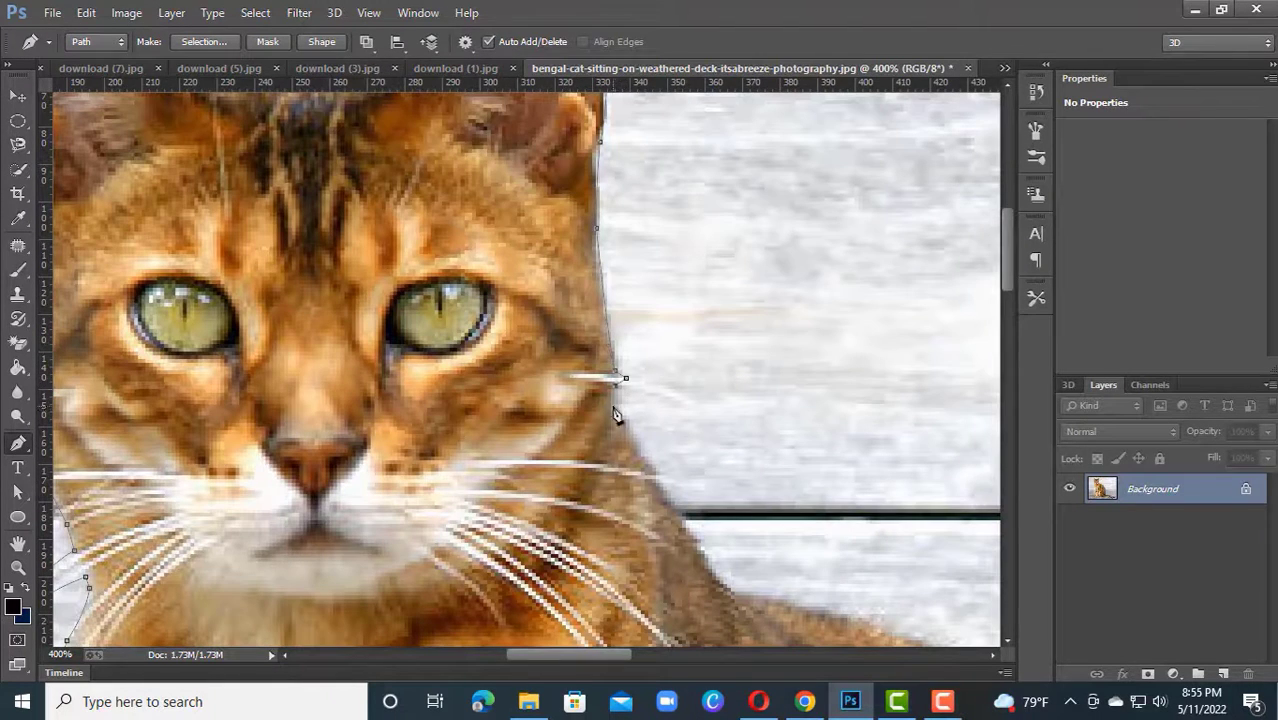
# Trace the right side of the neck past the next protruding whisker.
pyautogui.click(630, 420)
pyautogui.click(630, 431)
pyautogui.moveTo(657, 474); pyautogui.dragTo(625, 403)
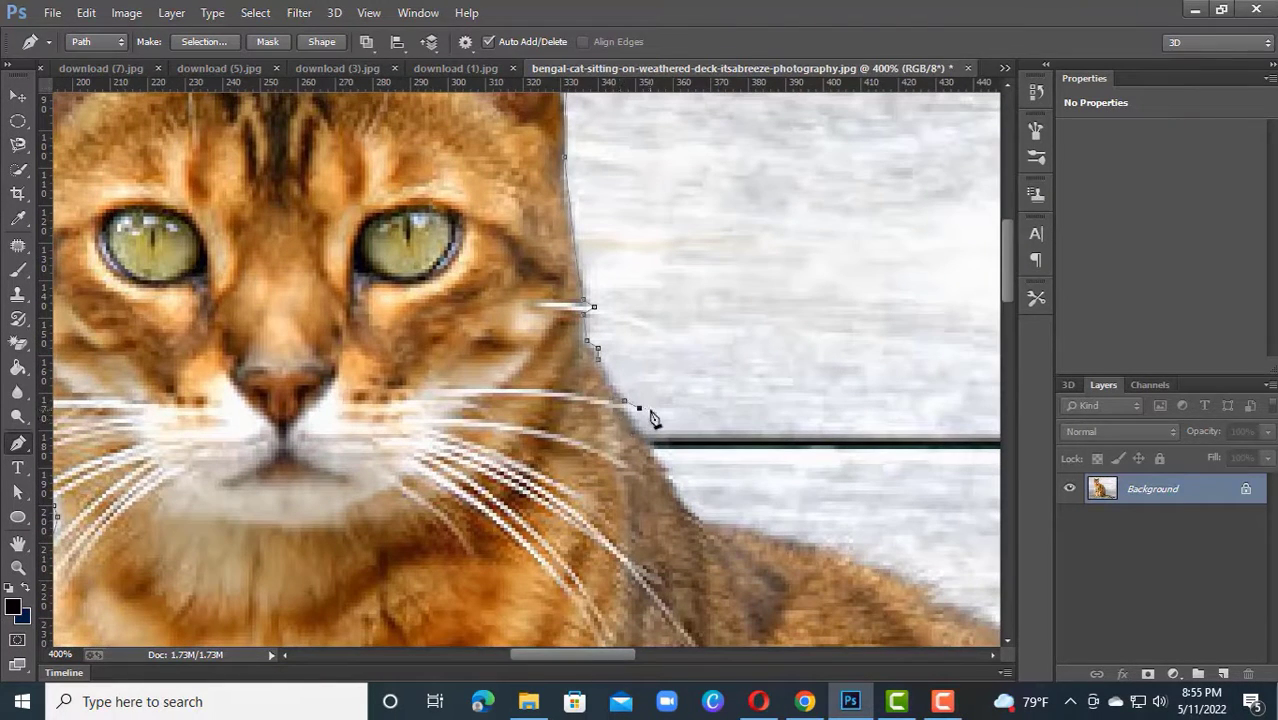
# Outline the cat's upper back from the shoulder, following the curve and tufts of the fur.
pyautogui.moveTo(790, 562); pyautogui.dragTo(472, 329)
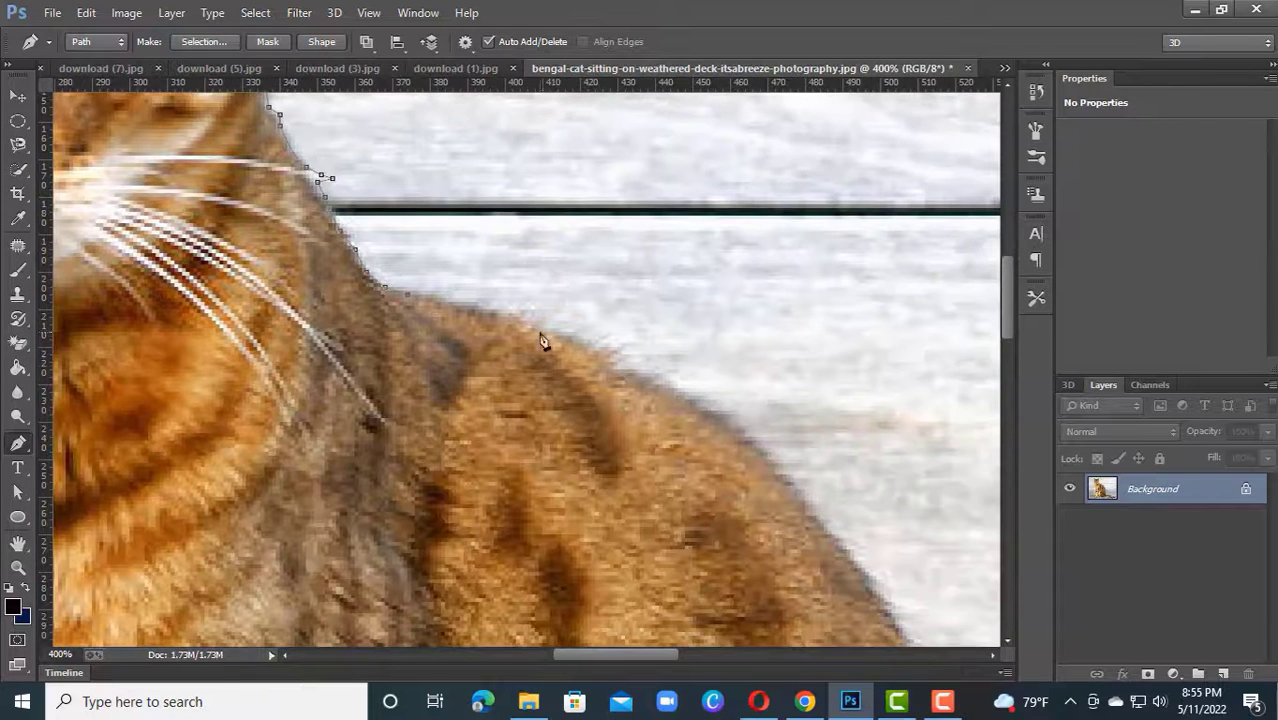
pyautogui.moveTo(565, 332); pyautogui.dragTo(613, 355)
pyautogui.keyDown('alt'); pyautogui.click(565, 332); pyautogui.keyUp('alt')
pyautogui.click(591, 343)
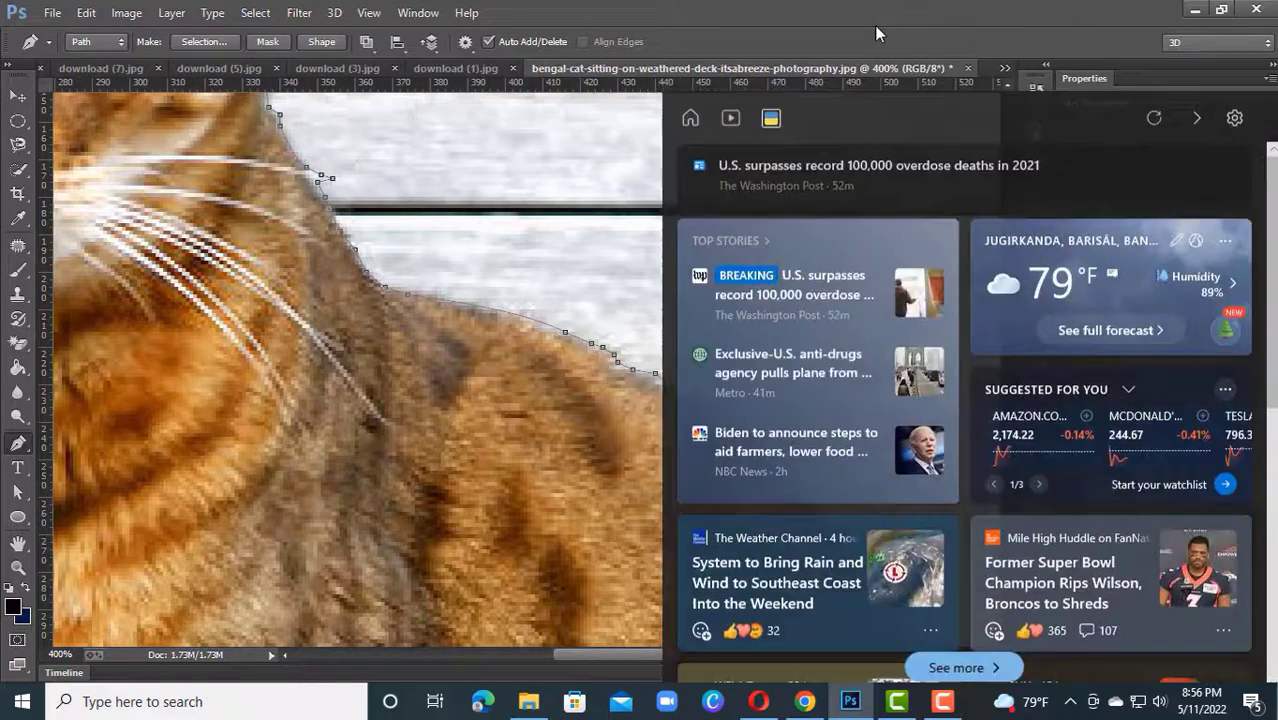
pyautogui.moveTo(877, 587); pyautogui.dragTo(542, 406)
pyautogui.keyDown('alt'); pyautogui.click(517, 371); pyautogui.keyUp('alt')
# Trace the cat's lower back and rump down towards the base of the tail.
pyautogui.scroll(-3, 605, 488)
pyautogui.moveTo(640, 401); pyautogui.dragTo(665, 527)
pyautogui.scroll(-3, 682, 520)
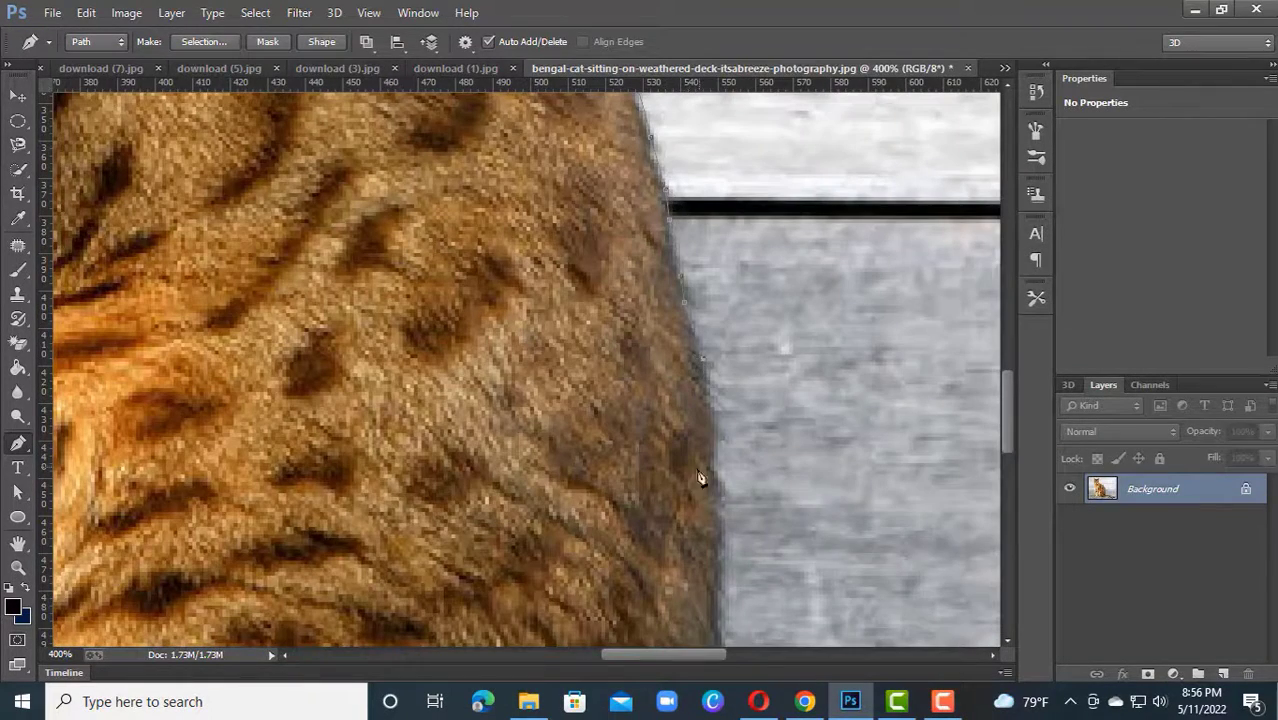
pyautogui.moveTo(735, 372); pyautogui.dragTo(767, 228)
pyautogui.moveTo(750, 290); pyautogui.dragTo(751, 306)
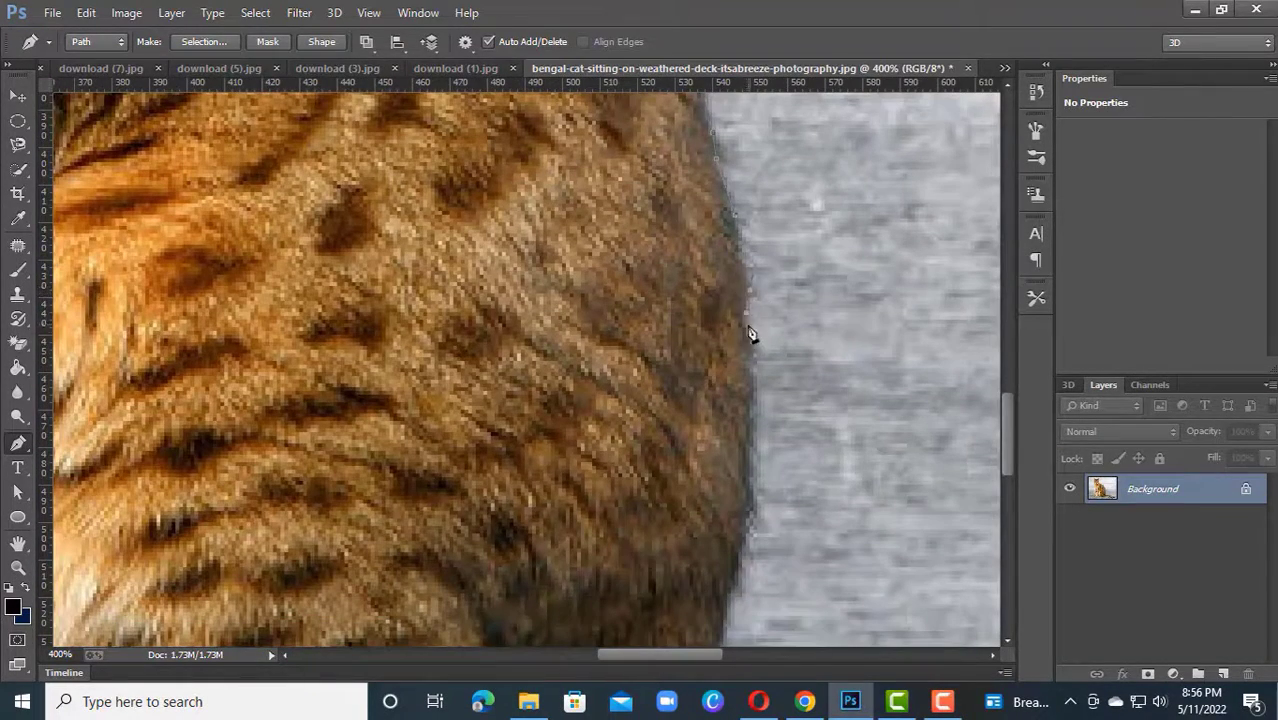
pyautogui.moveTo(757, 410); pyautogui.dragTo(800, 237)
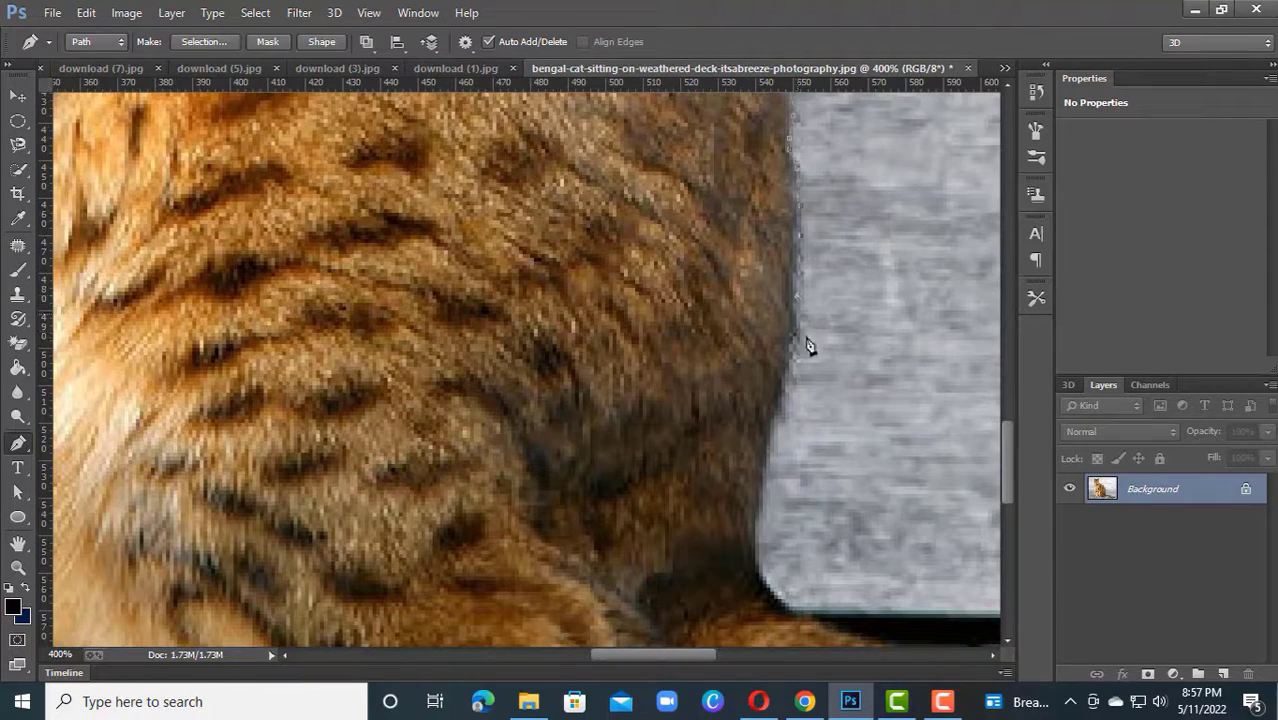
pyautogui.moveTo(782, 392); pyautogui.dragTo(782, 409)
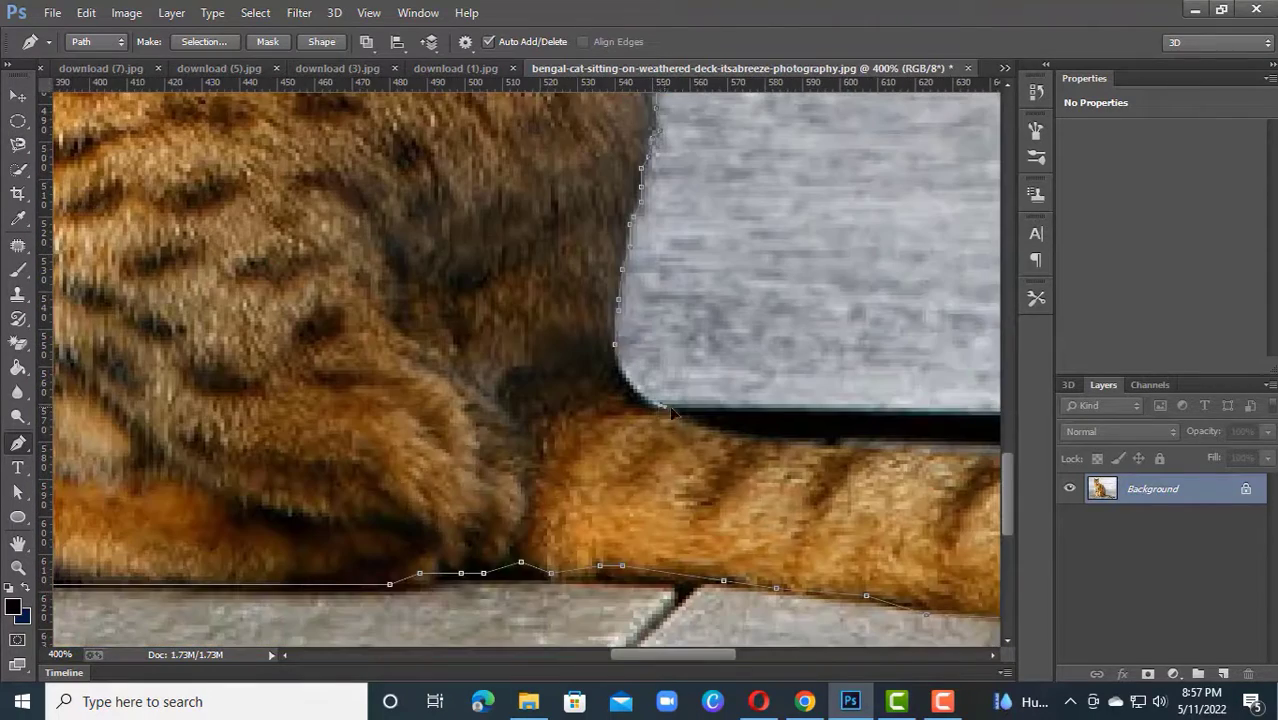
# Curve the path from the tail base onto the tail's upper edge and follow its first stripes.
pyautogui.moveTo(836, 469); pyautogui.dragTo(454, 405)
pyautogui.moveTo(581, 391); pyautogui.dragTo(813, 391)
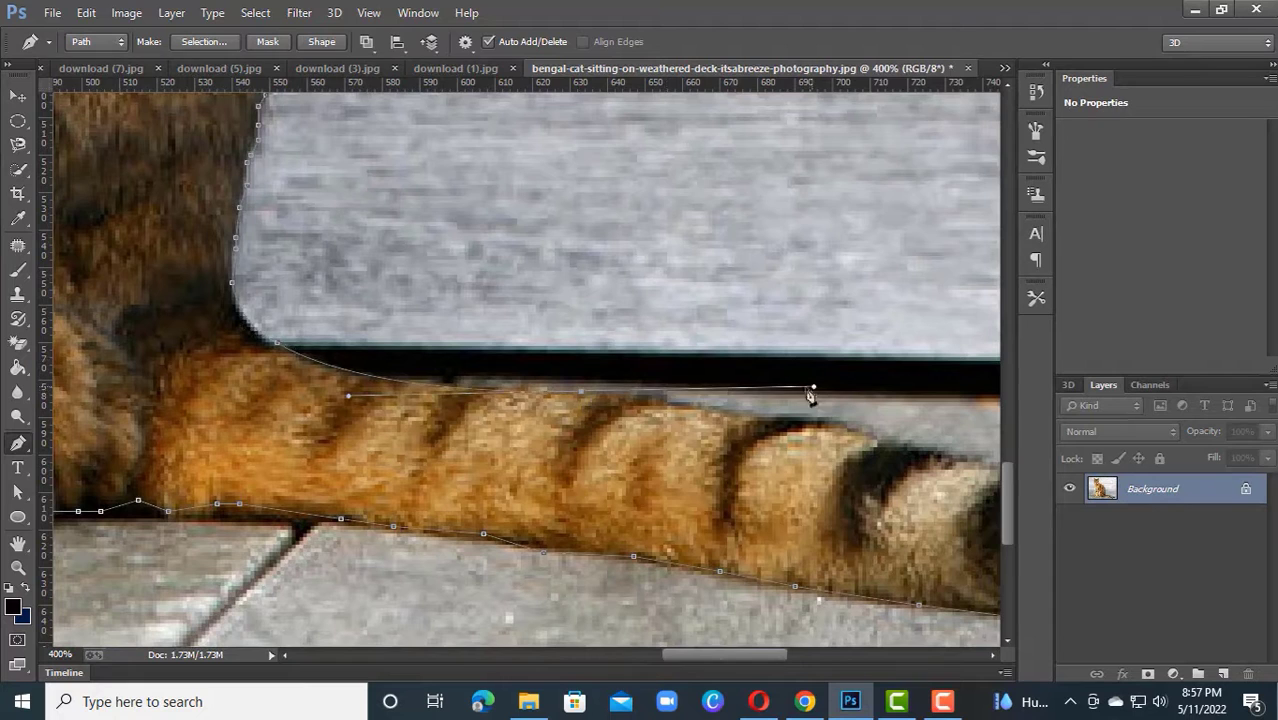
pyautogui.keyDown('alt'); pyautogui.click(581, 391); pyautogui.keyUp('alt')
pyautogui.click(607, 398)
pyautogui.click(648, 398)
pyautogui.click(682, 405)
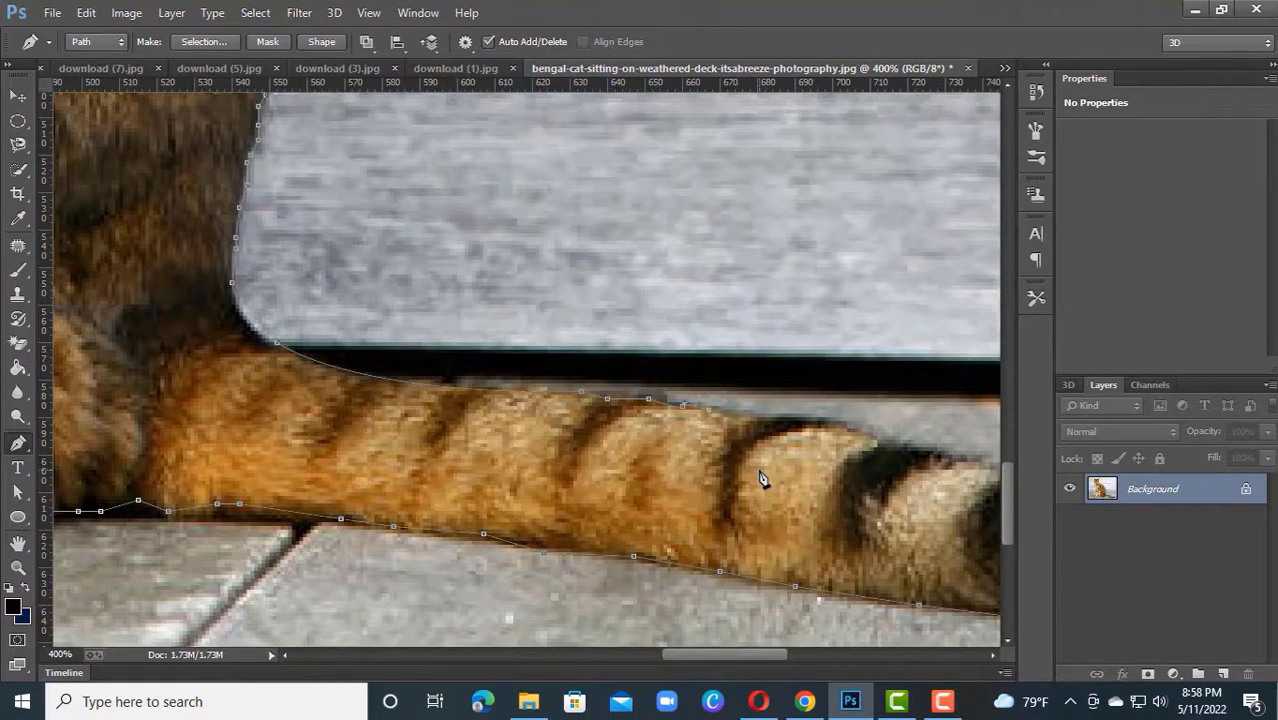
# Trace the rest of the tail's upper edge around the dark tip and close the path at its starting point.
pyautogui.moveTo(760, 494); pyautogui.dragTo(529, 498)
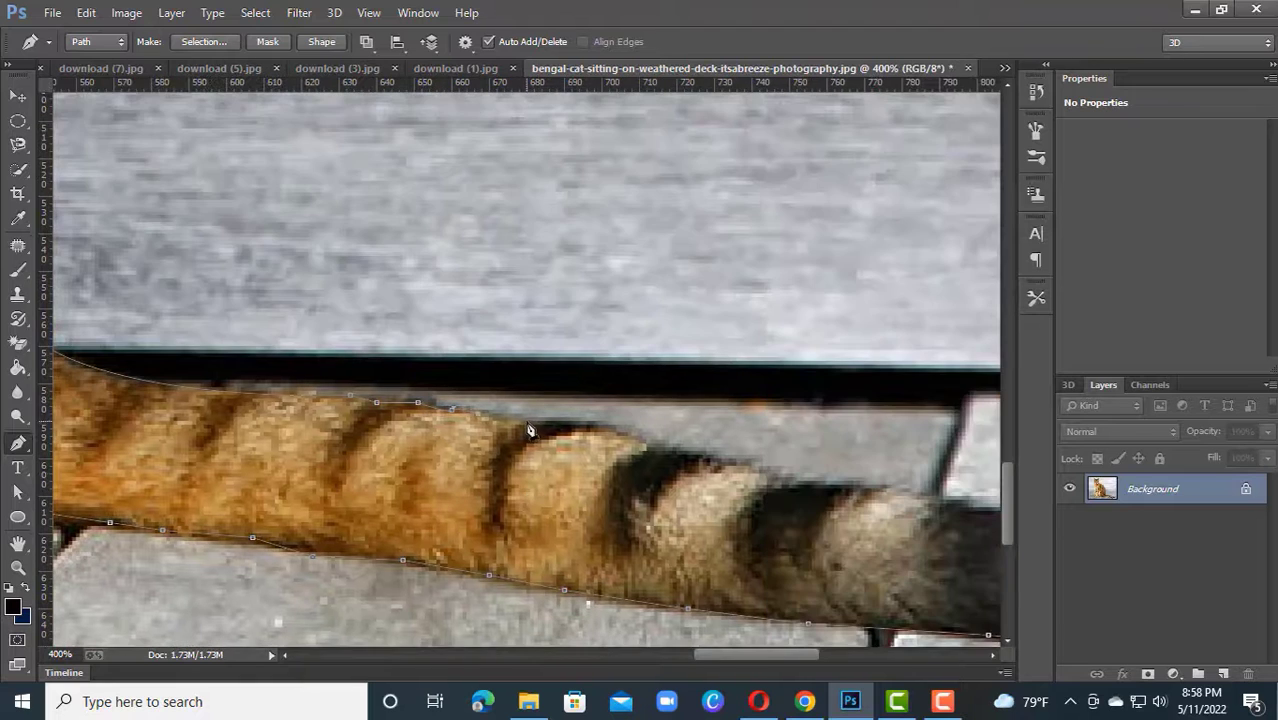
pyautogui.click(822, 481)
pyautogui.click(847, 483)
pyautogui.moveTo(919, 511); pyautogui.dragTo(625, 452)
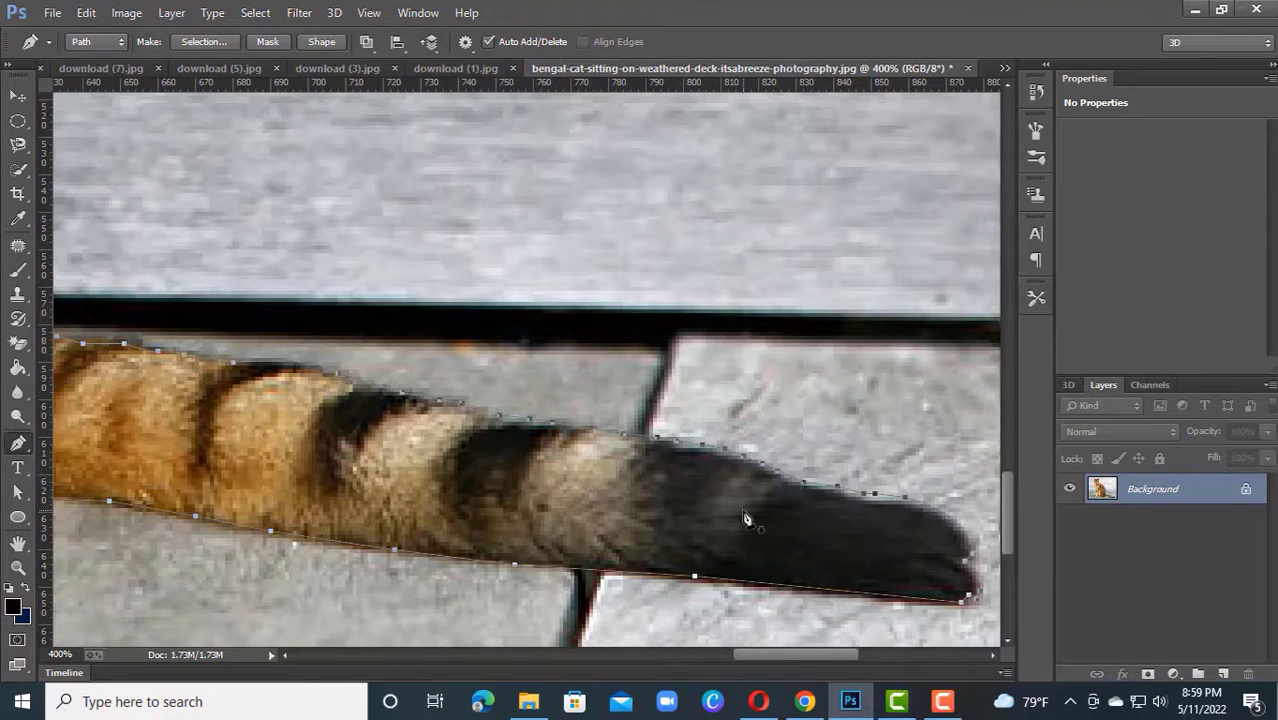
# Convert the closed path around the cat into a new anti-aliased selection with a 1-pixel feather radius.
pyautogui.moveTo(530, 418); pyautogui.dragTo(130, 375)
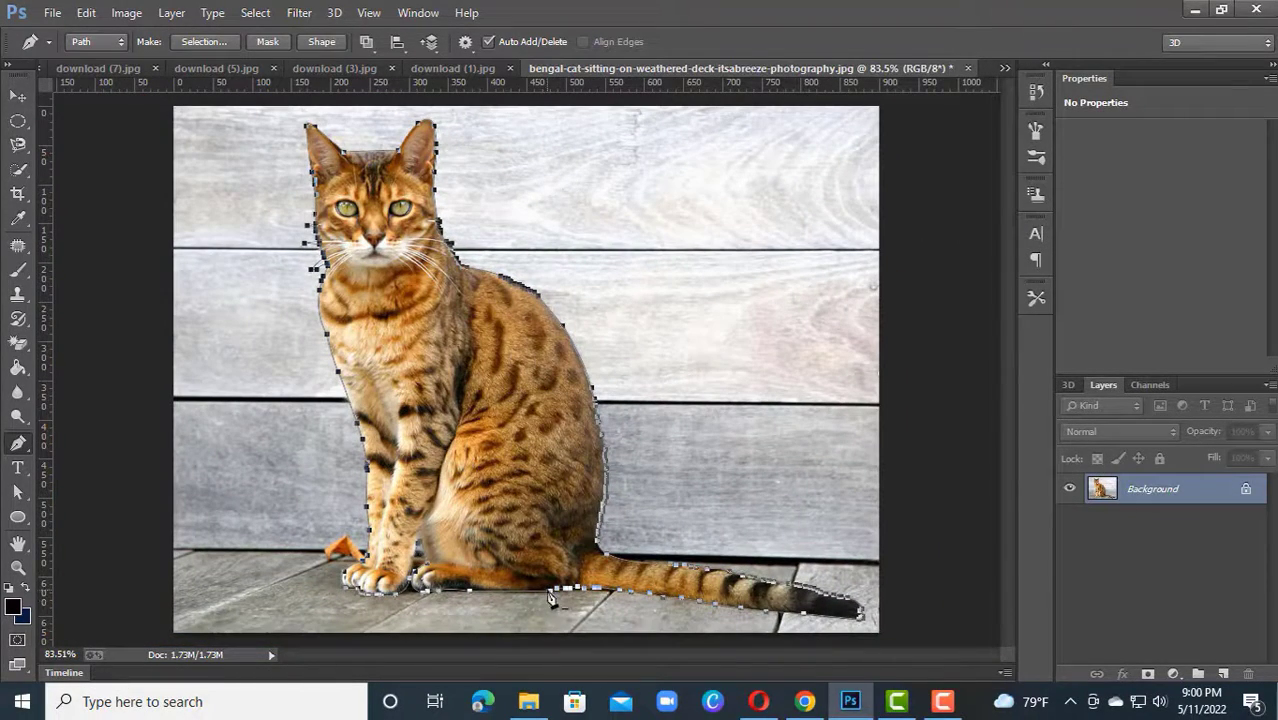
pyautogui.rightClick(590, 572)
pyautogui.click(660, 191)
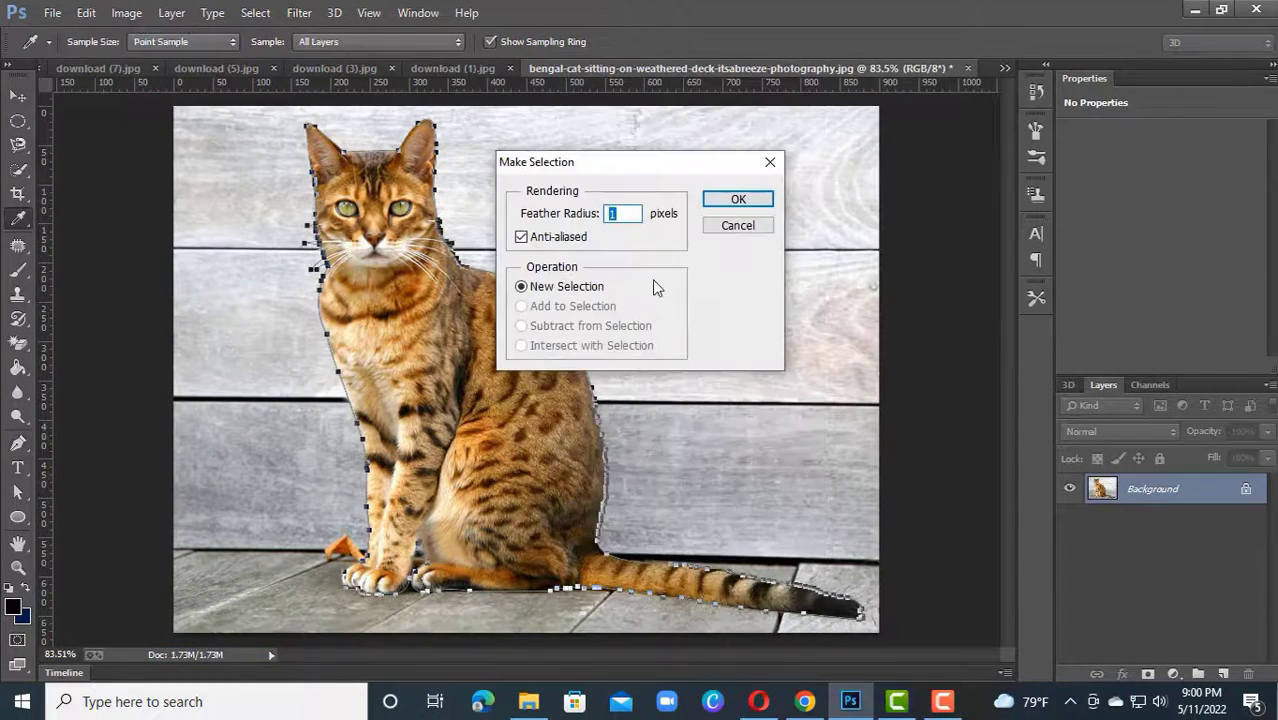
pyautogui.click(738, 199)
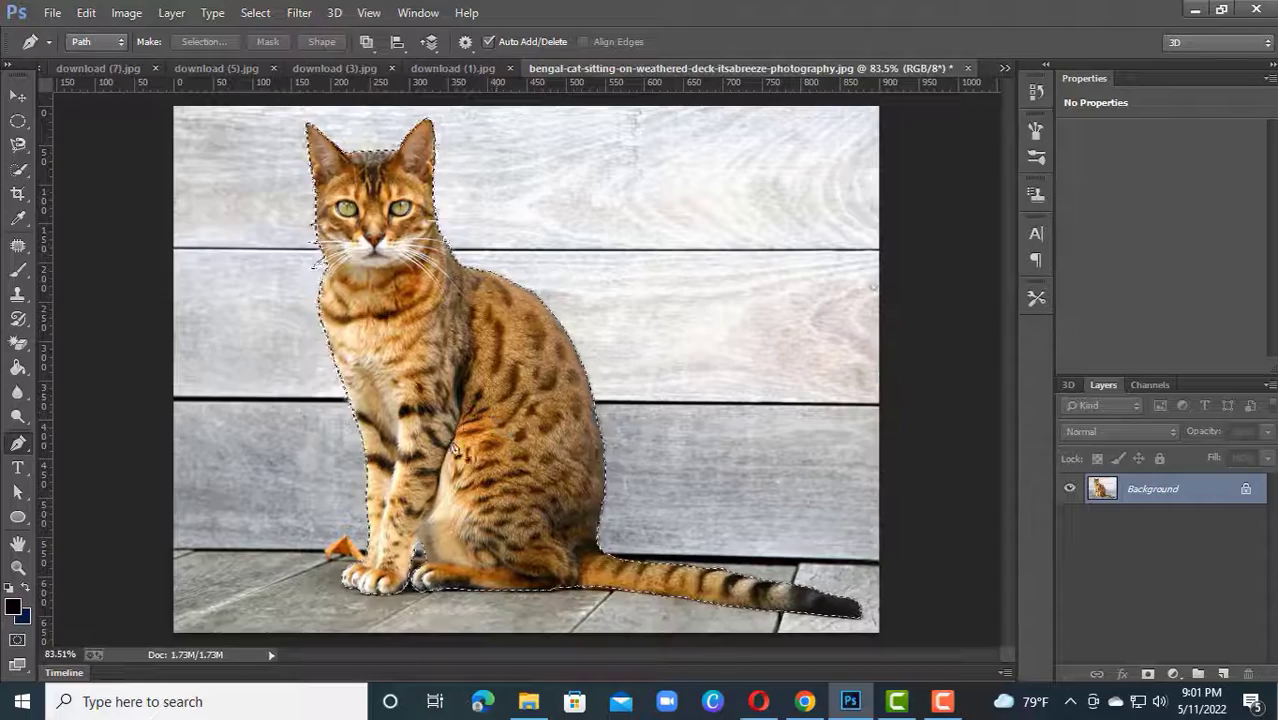
# Copy the selected cat onto its own layer and hide the Background layer.
pyautogui.hotkey('ctrl', 'shift', 'i')
pyautogui.click(255, 14)
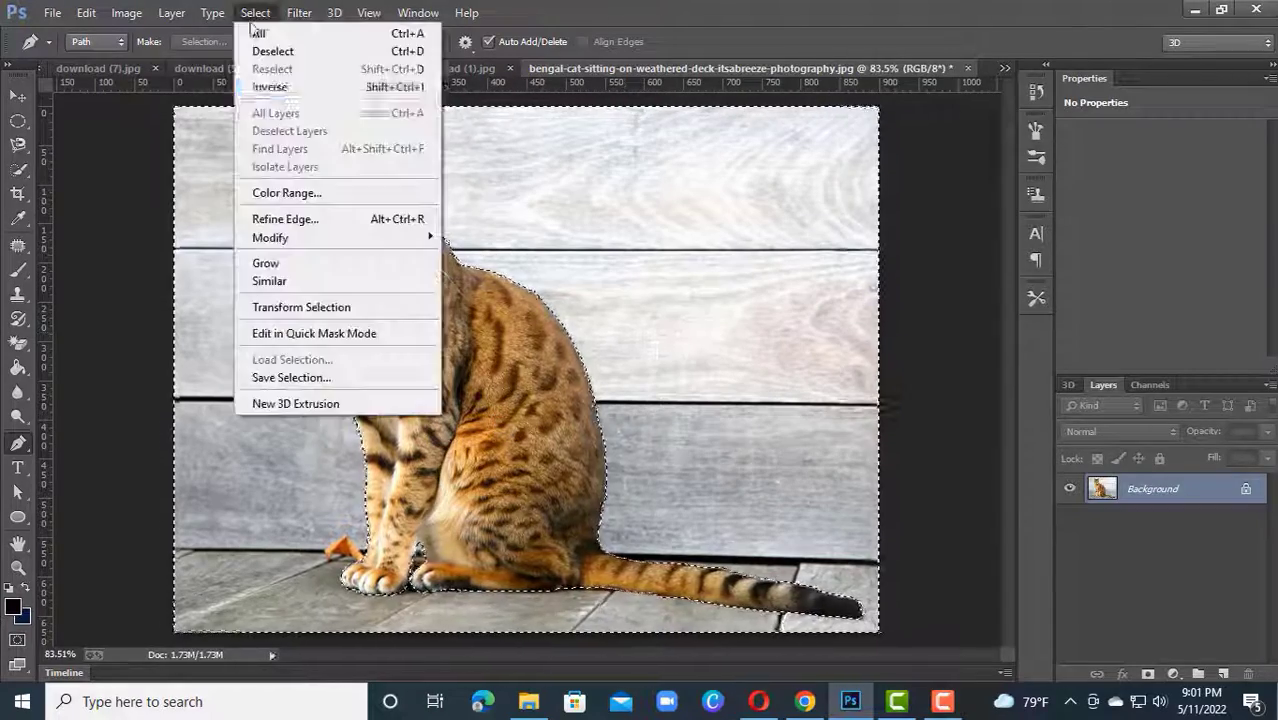
pyautogui.click(271, 86)
pyautogui.hotkey('ctrl', 'j')
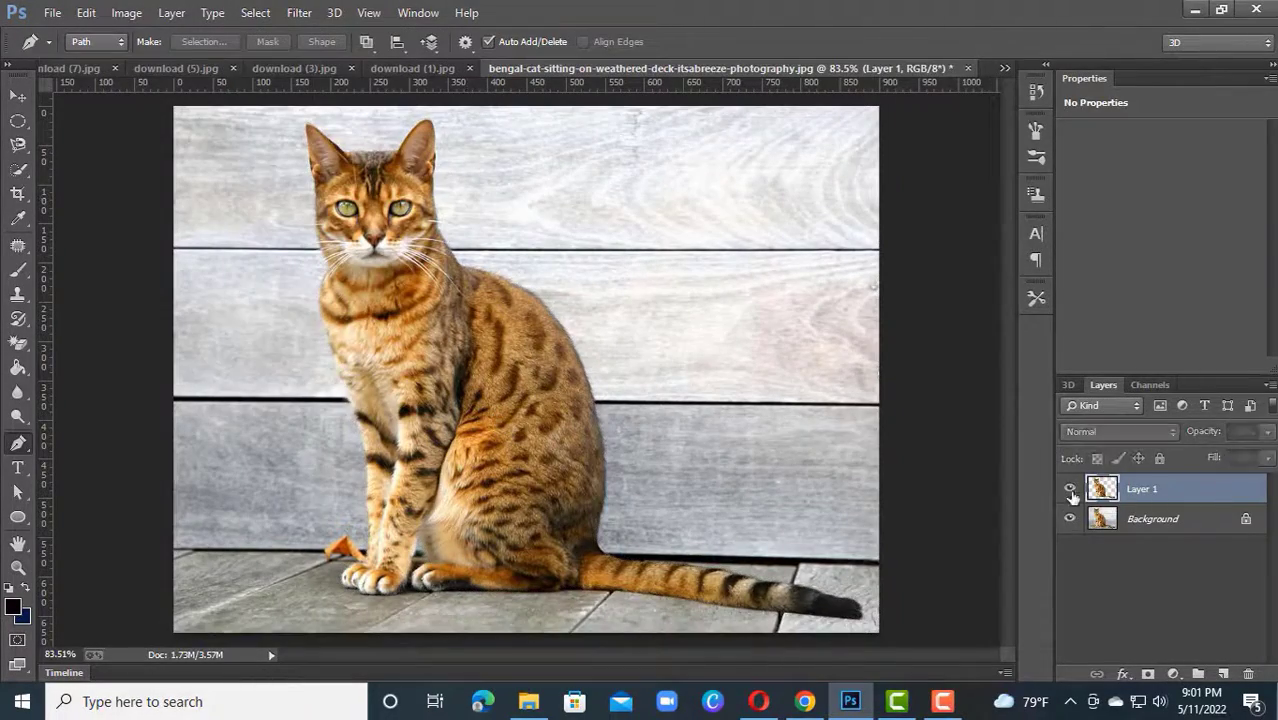
pyautogui.click(1070, 518)
# Examine the edges of the cut-out cat along the tail, paws, body and head against the transparency.
pyautogui.click(18, 95)
pyautogui.moveTo(471, 326); pyautogui.dragTo(660, 180)
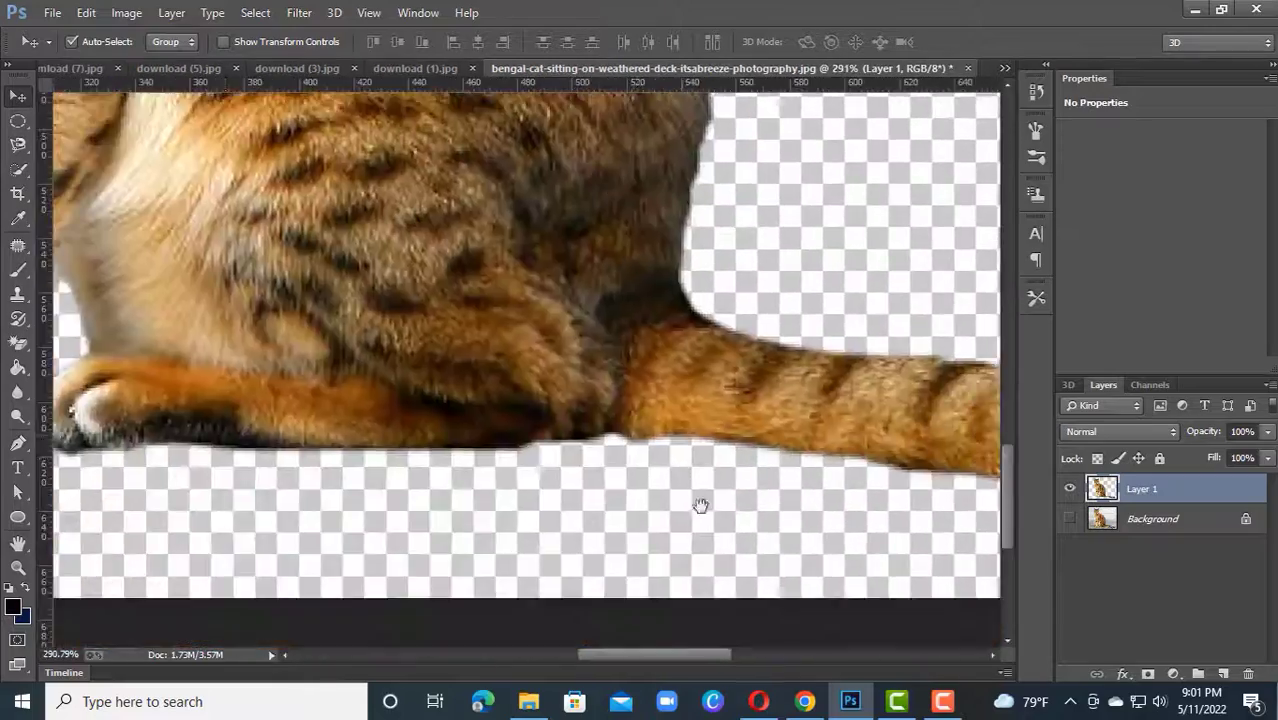
pyautogui.moveTo(940, 520); pyautogui.dragTo(770, 510)
pyautogui.moveTo(330, 250); pyautogui.dragTo(735, 600)
pyautogui.moveTo(700, 130); pyautogui.dragTo(533, 425)
pyautogui.moveTo(783, 443); pyautogui.dragTo(523, 304)
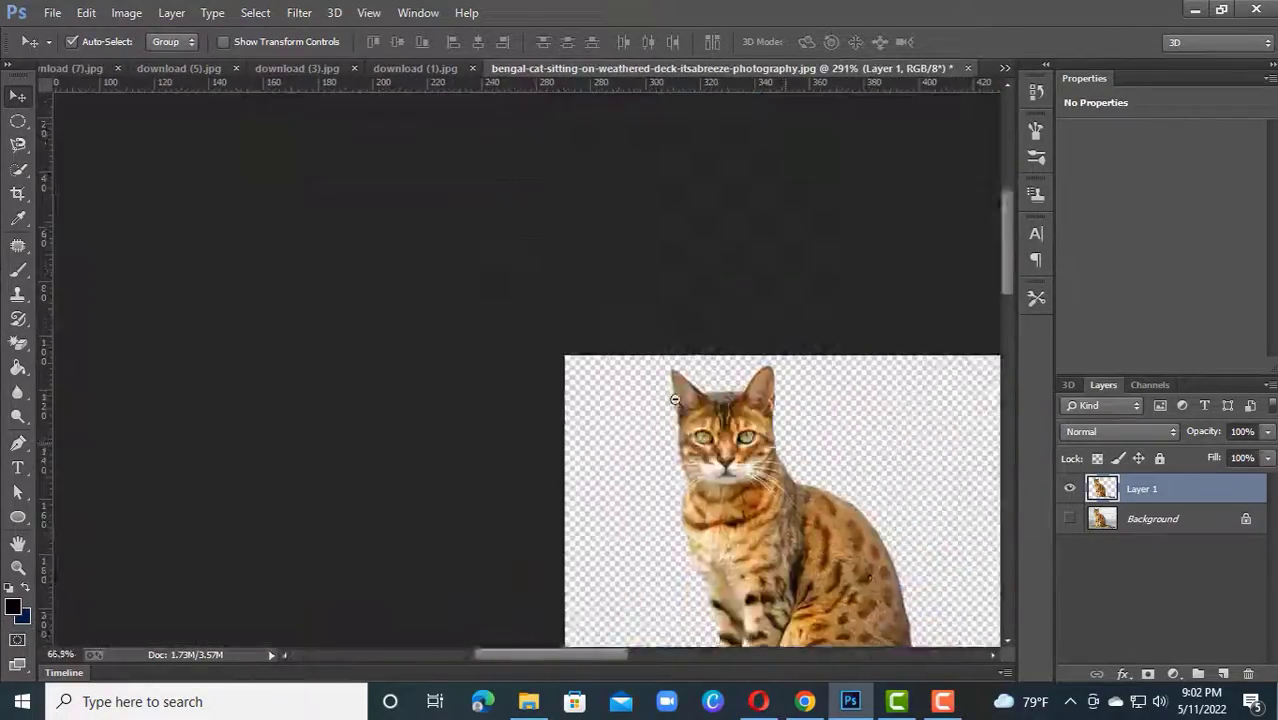
pyautogui.moveTo(755, 500); pyautogui.dragTo(430, 300)
pyautogui.moveTo(430, 300); pyautogui.dragTo(583, 362)
# Add a new layer beneath the cat cut-out and fill it with turquoise (#5dd2c6) using the Paint Bucket.
pyautogui.keyDown('ctrl'); pyautogui.click(1223, 673); pyautogui.keyUp('ctrl')
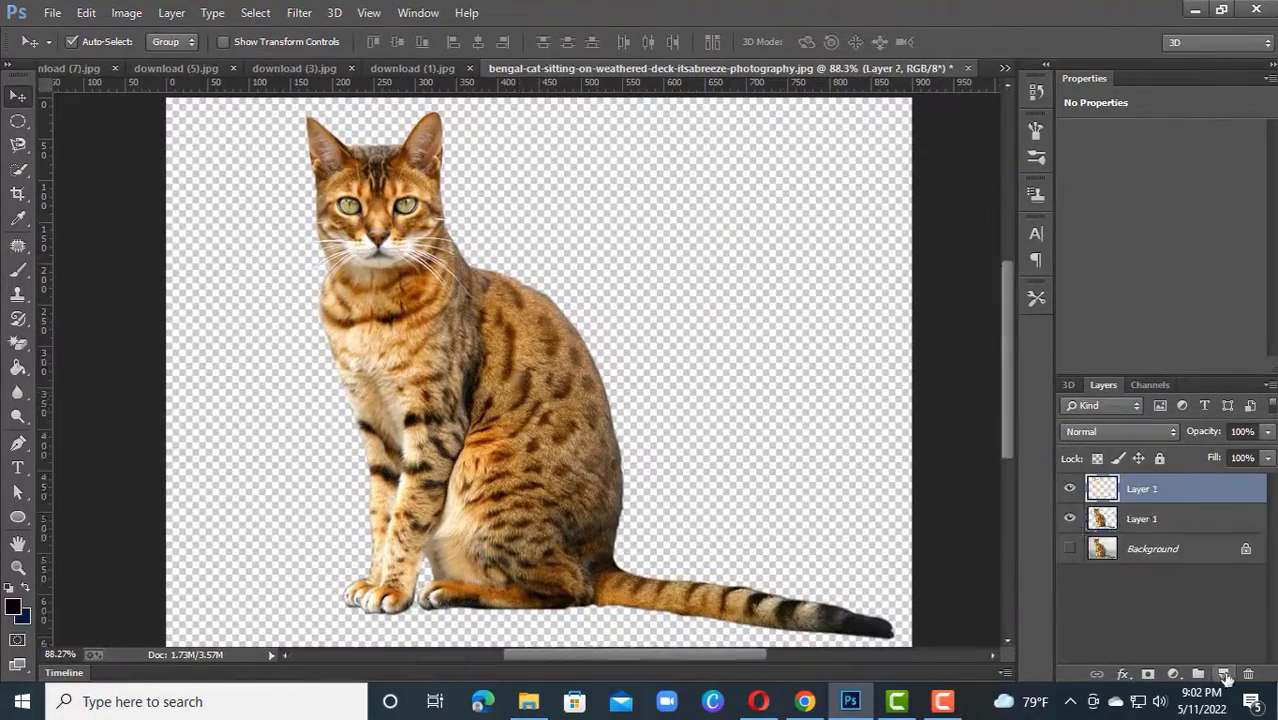
pyautogui.click(1155, 530)
pyautogui.click(18, 368)
pyautogui.click(24, 618)
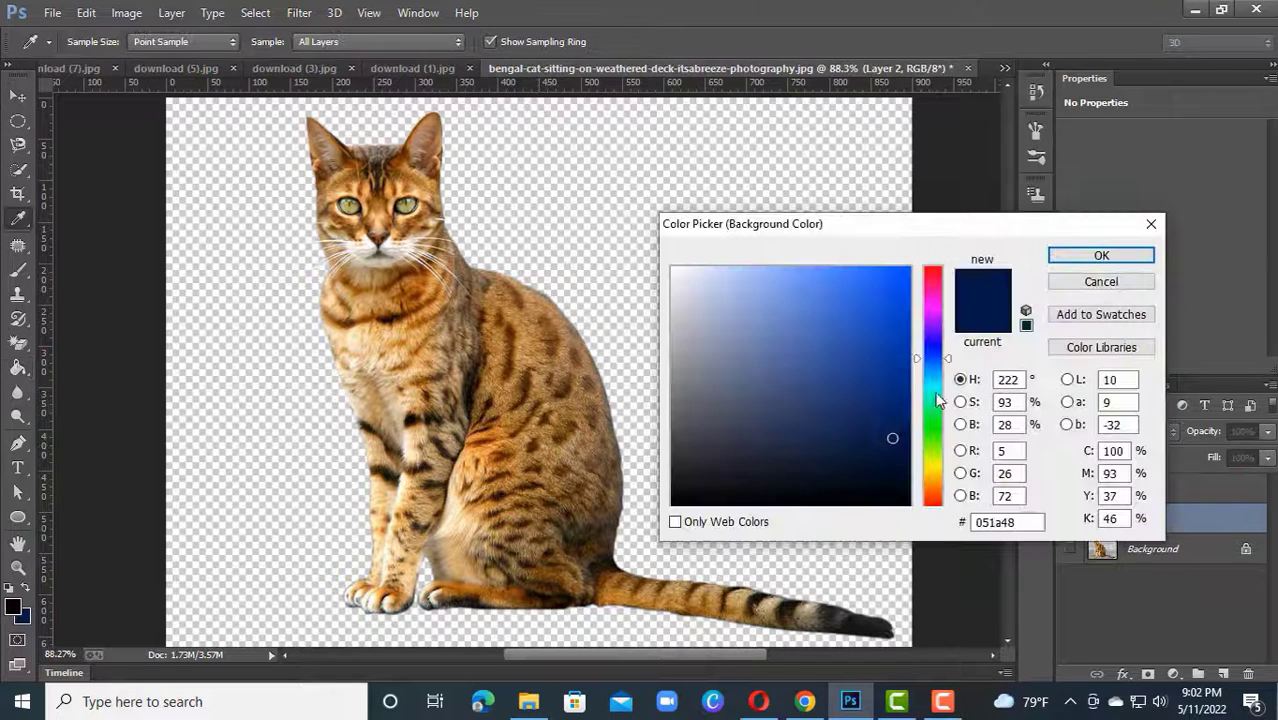
pyautogui.click(936, 390)
pyautogui.click(806, 308)
pyautogui.click(1101, 254)
pyautogui.click(740, 320)
pyautogui.click(29, 596)
pyautogui.click(722, 334)
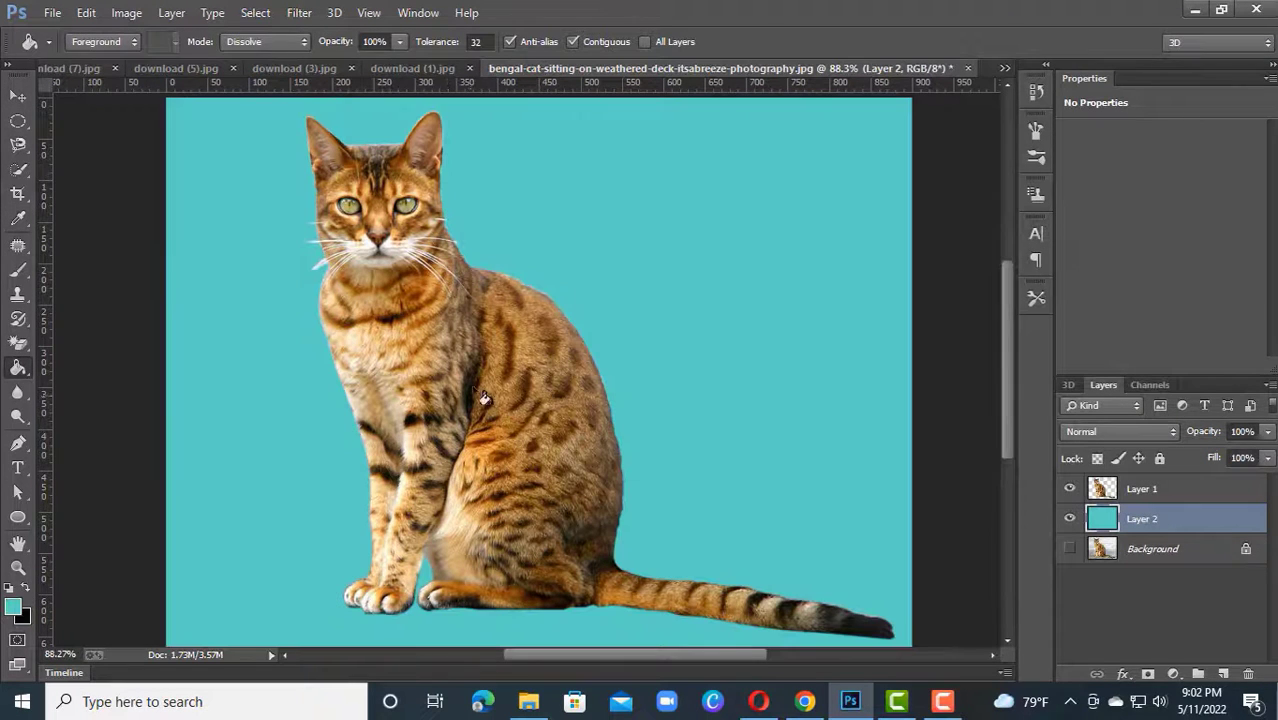
# Pick a bright blue foreground colour and refill the backdrop layer with it.
pyautogui.click(13, 606)
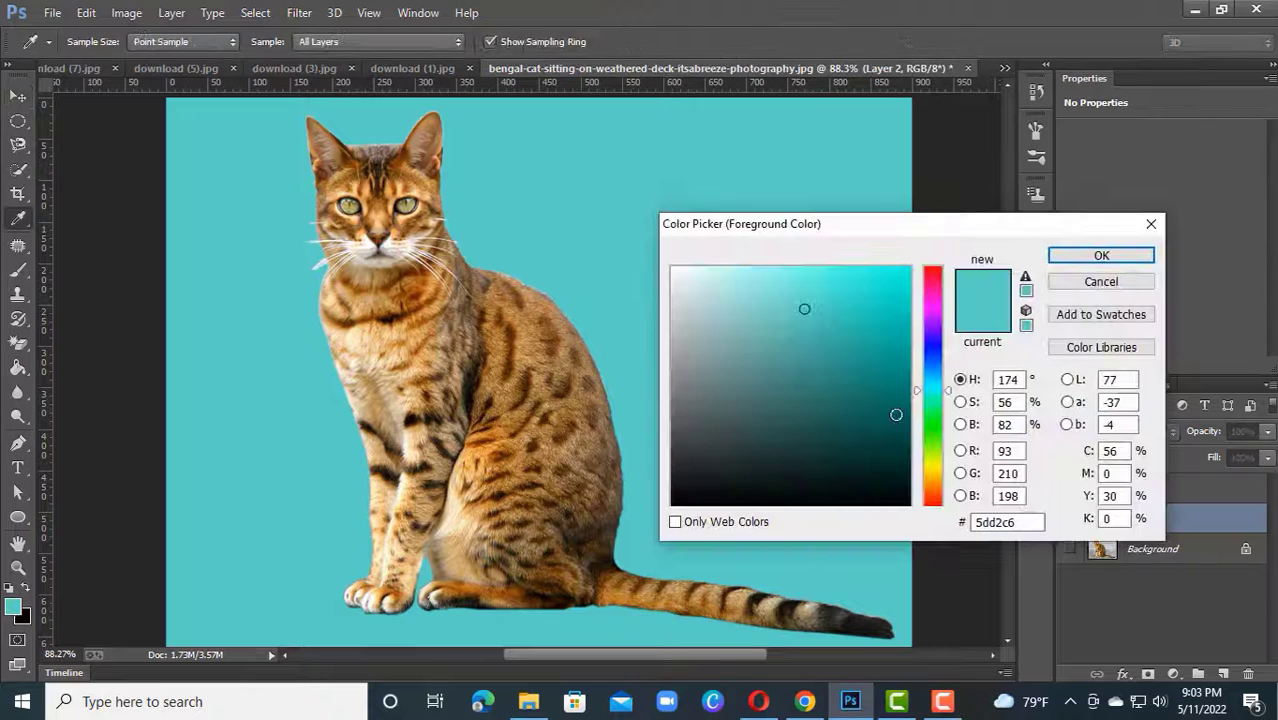
pyautogui.click(936, 352)
pyautogui.click(1101, 255)
pyautogui.click(403, 533)
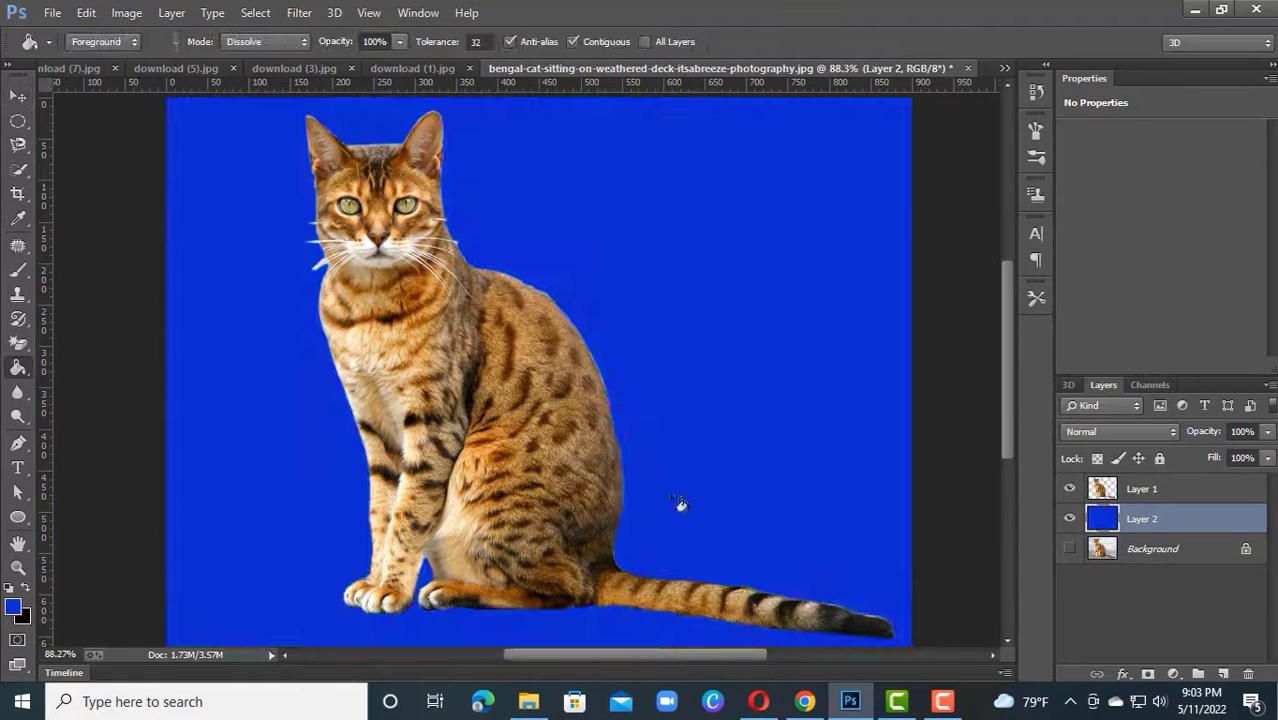
pyautogui.press('v')
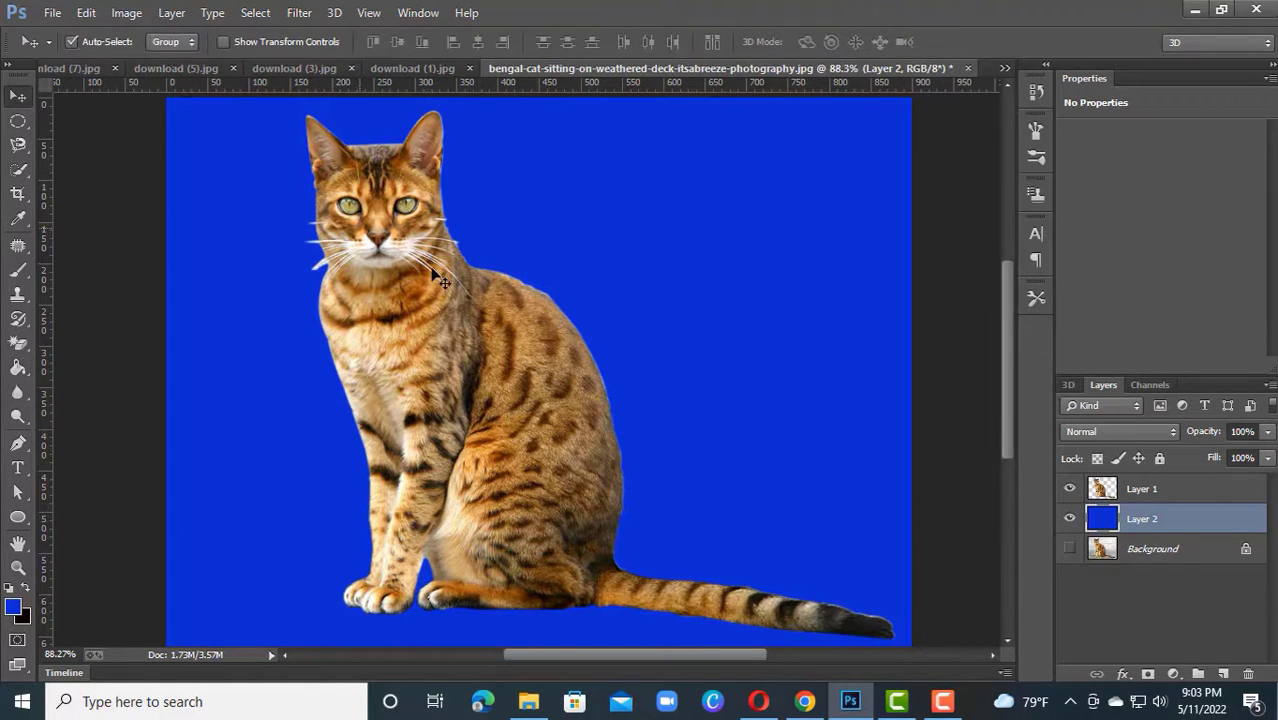
# Darken the blue backdrop layer with a Curves adjustment, moving the curve point to input 180, output 85.
pyautogui.click(130, 13)
pyautogui.moveTo(150, 49)
pyautogui.click(371, 94)
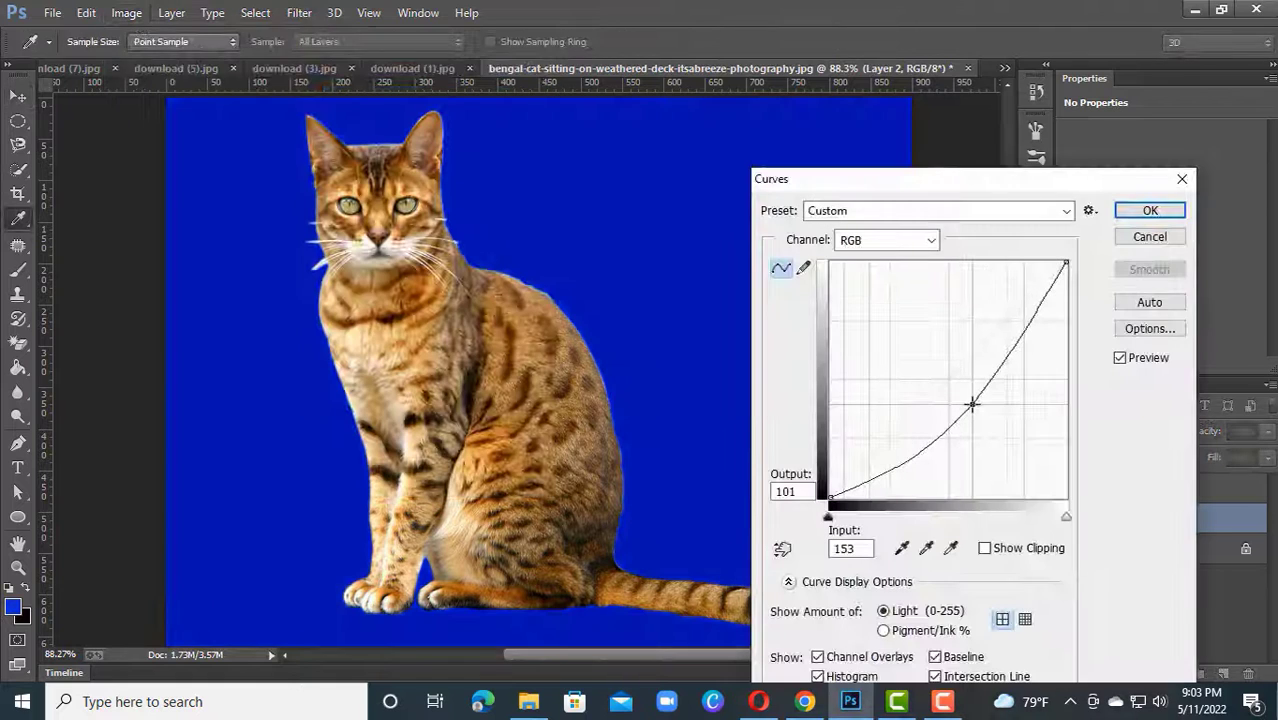
pyautogui.moveTo(971, 404); pyautogui.dragTo(997, 421)
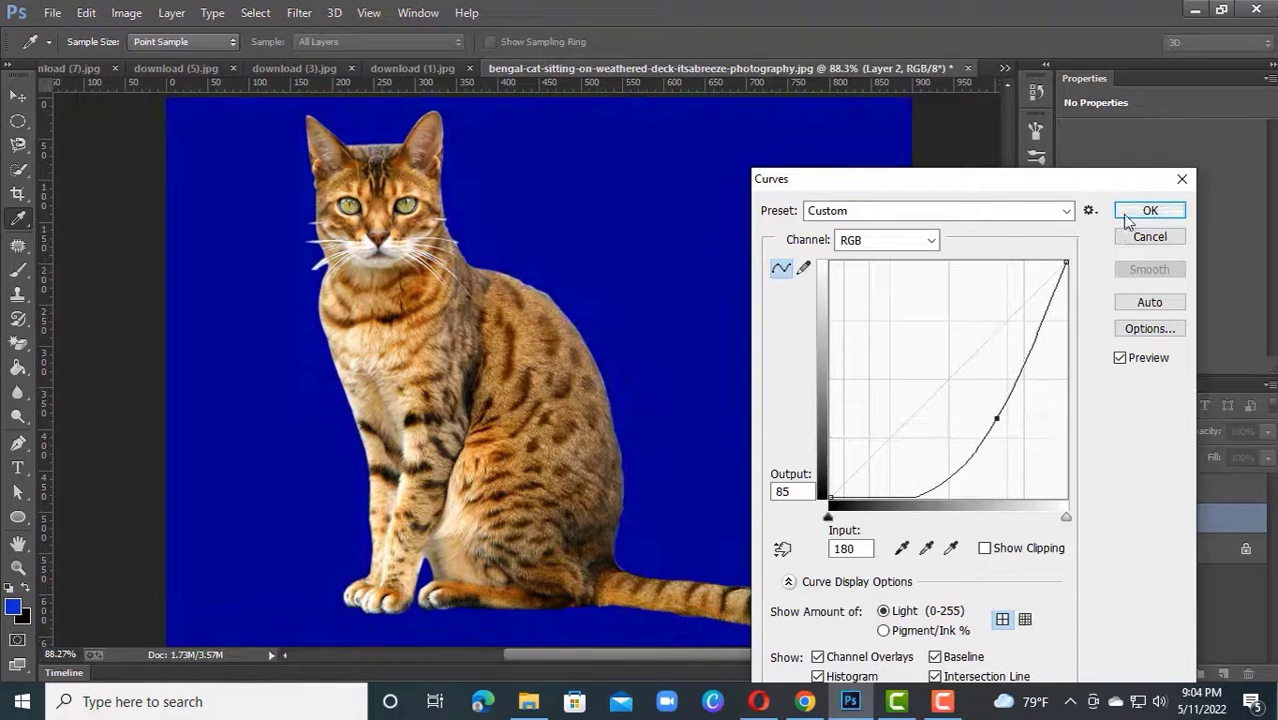
pyautogui.click(1149, 211)
# Merge the cat and blue backdrop layers, and toggle the merged layer's visibility to compare it with the original photo.
pyautogui.hotkey('ctrl', '-')
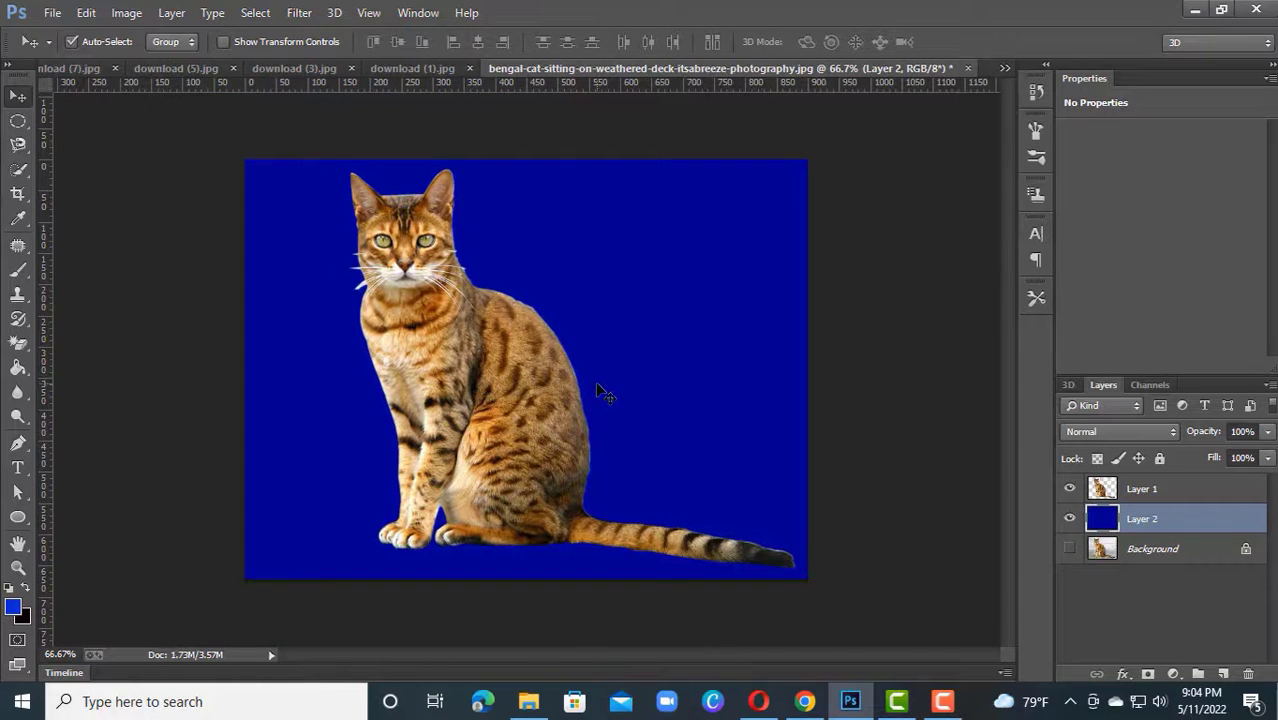
pyautogui.hotkey('ctrl', '+')
pyautogui.hotkey('ctrl', '0')
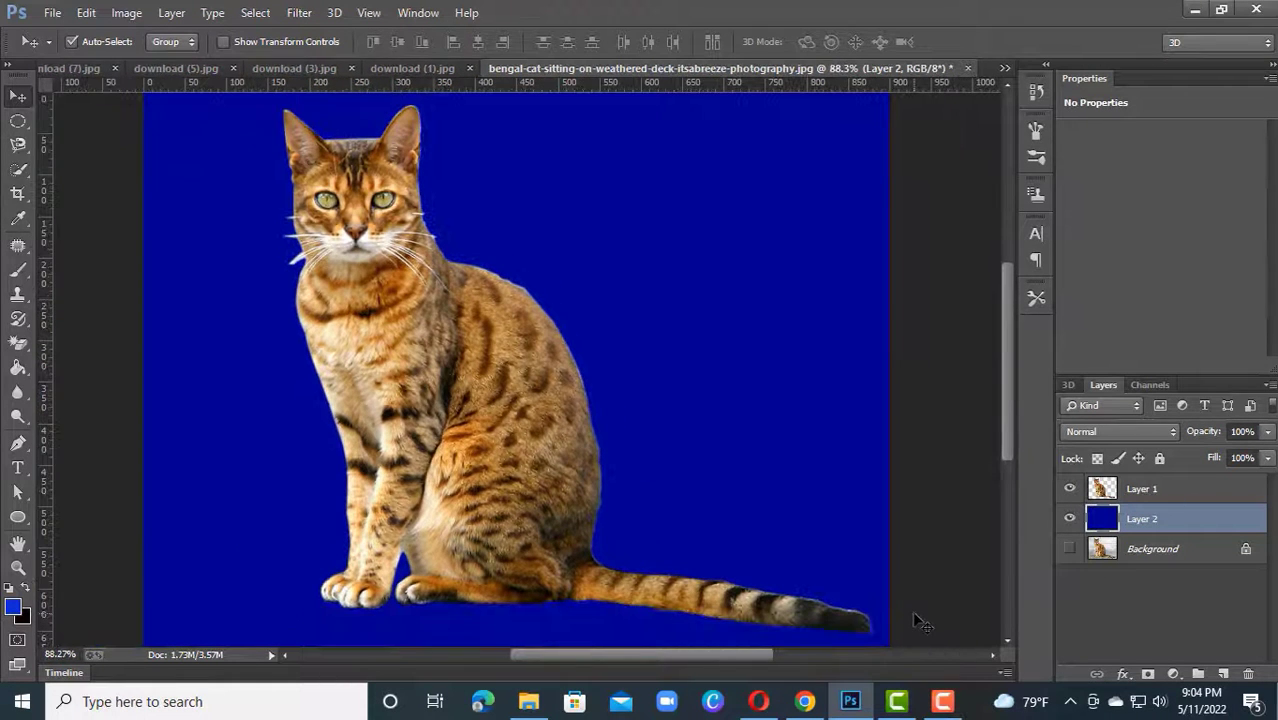
pyautogui.hotkey('ctrl', 'e')
pyautogui.click(1069, 488)
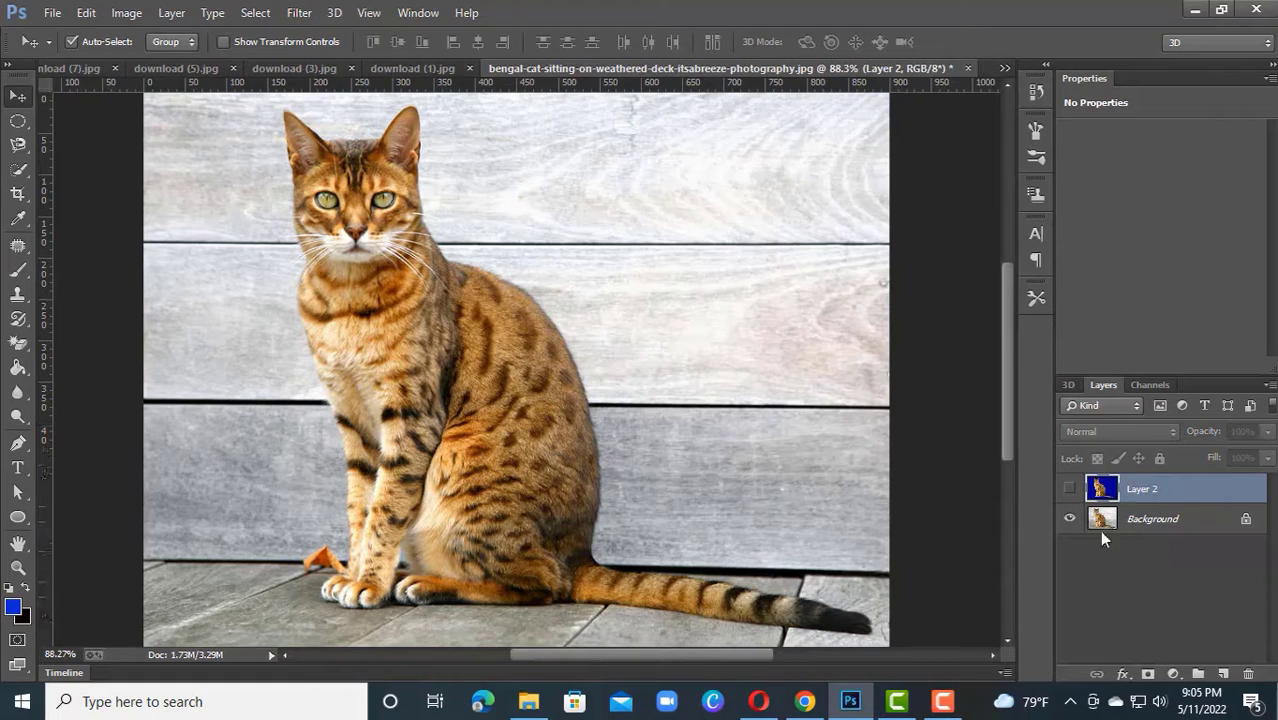
pyautogui.click(1069, 488)
pyautogui.click(1069, 488)
pyautogui.click(1069, 488)
pyautogui.click(1069, 488)
pyautogui.click(1069, 488)
pyautogui.click(1069, 488)
pyautogui.click(1069, 488)
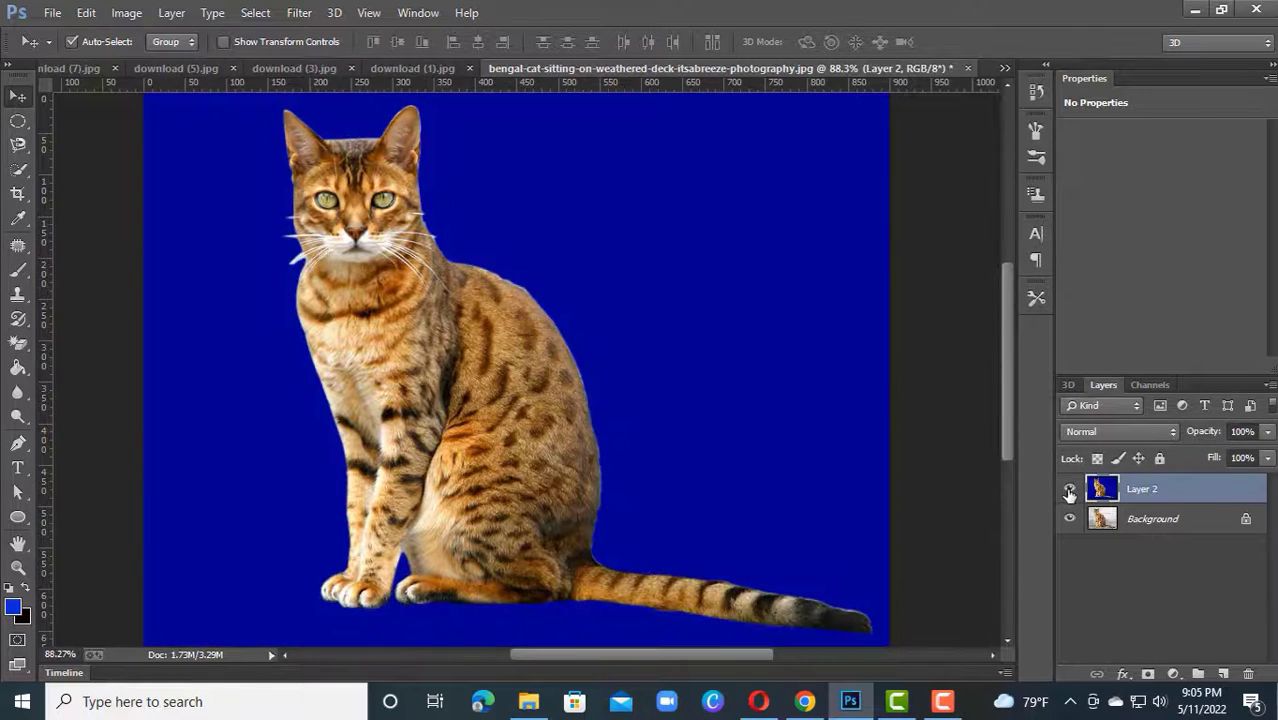
# Save the image as a JPEG named bengal-cat-sitting-on-weathered-deck-itsabreeze-photography, accepting the JPEG options.
pyautogui.click(52, 12)
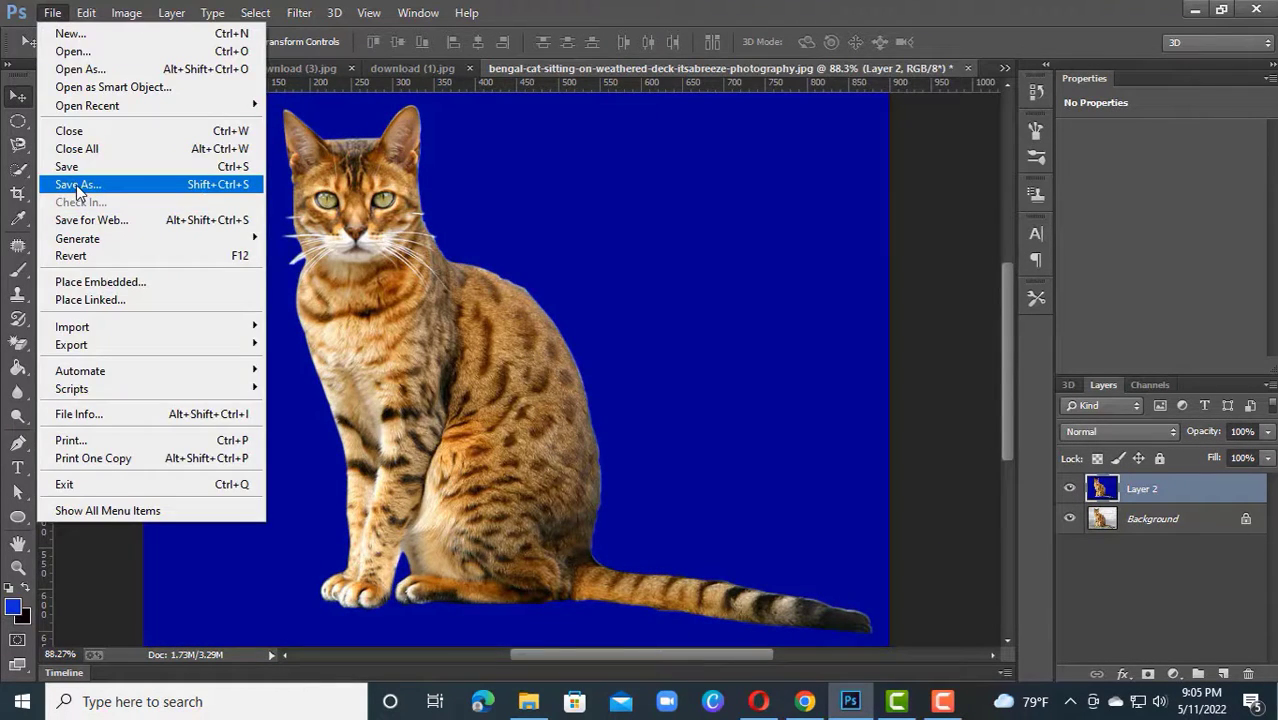
pyautogui.click(78, 185)
pyautogui.click(457, 466)
pyautogui.click(560, 284)
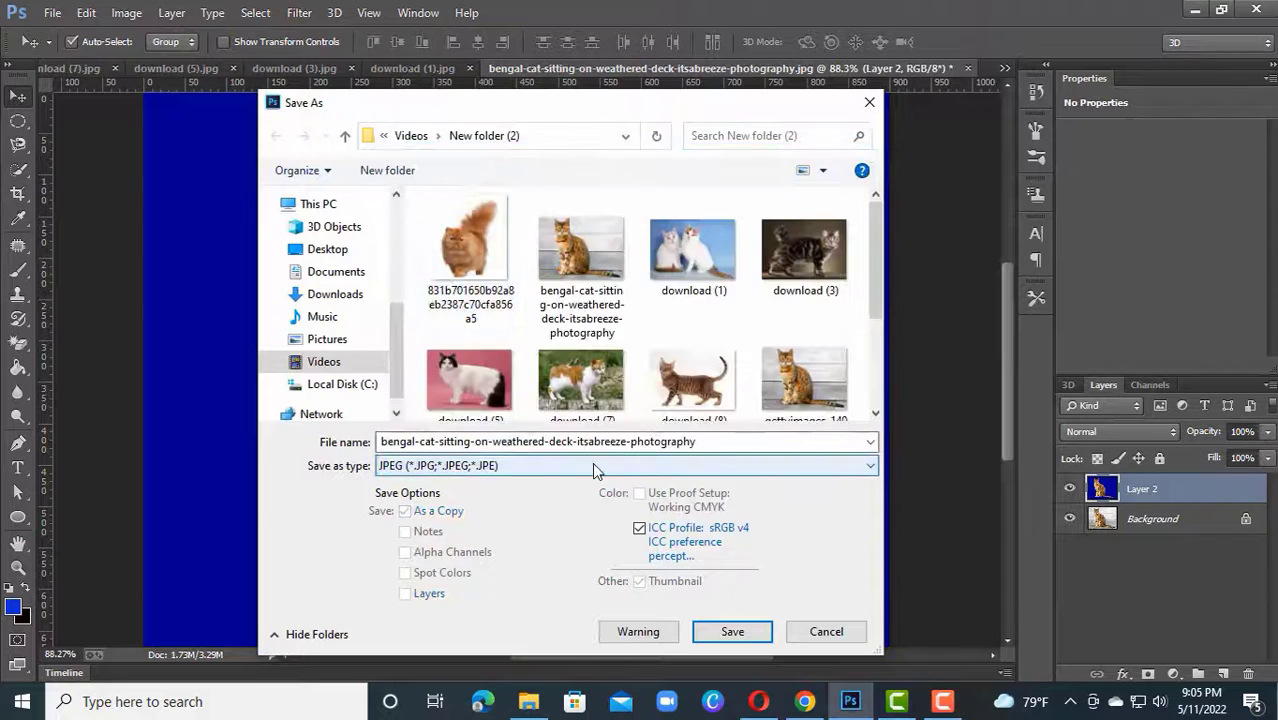
pyautogui.click(596, 468)
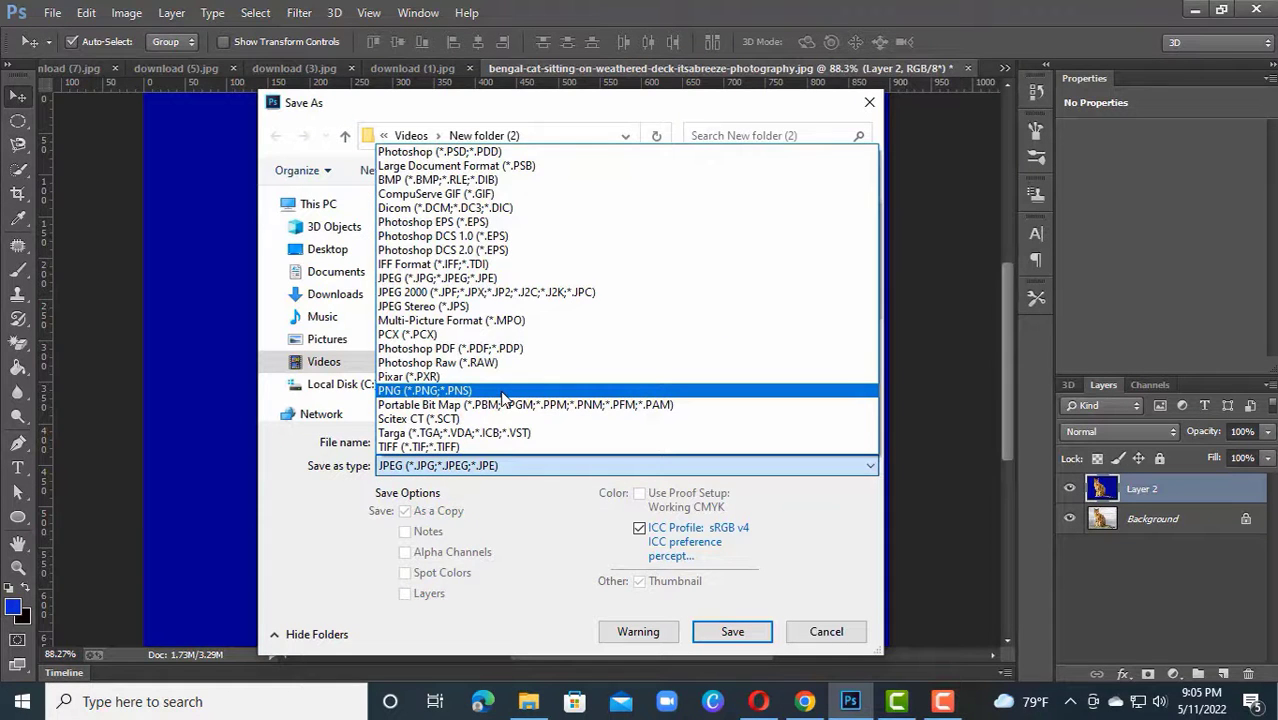
pyautogui.click(530, 284)
pyautogui.click(732, 632)
pyautogui.click(774, 362)
pyautogui.click(745, 170)
# Save a PNG copy named aa with Smallest / Slow compression and no interlacing, and close the document.
pyautogui.click(52, 13)
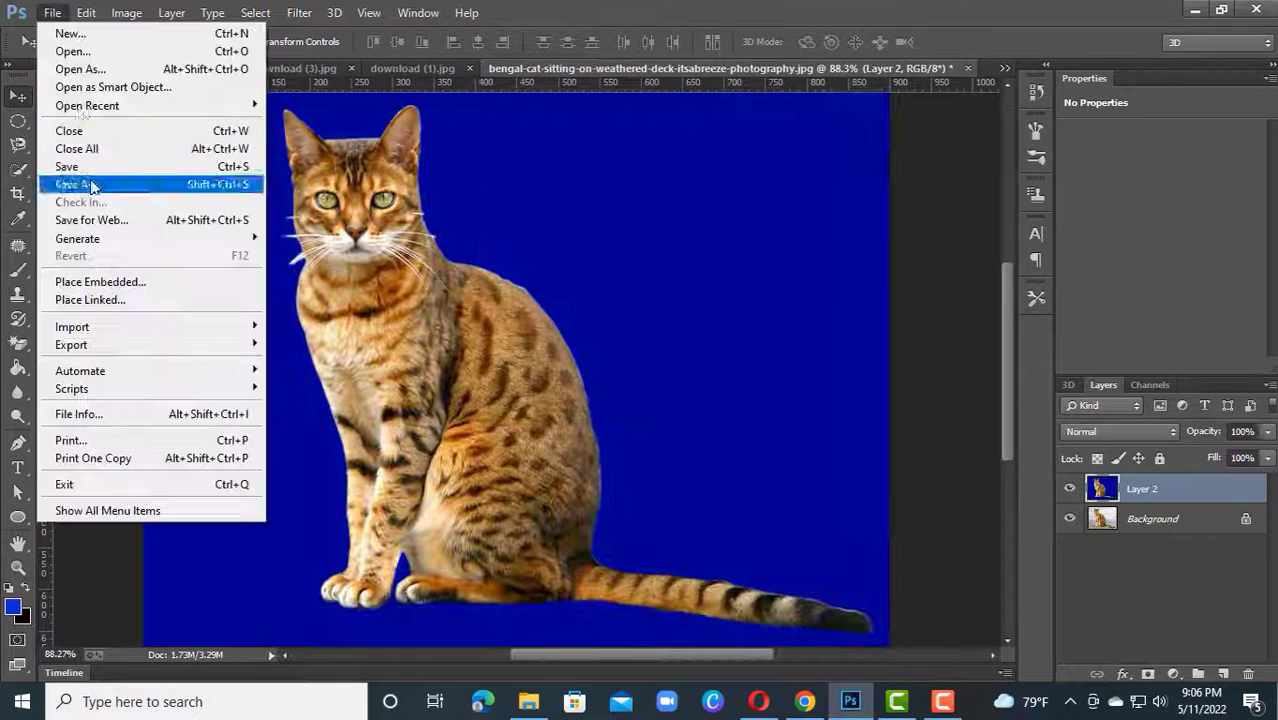
pyautogui.click(90, 185)
pyautogui.click(596, 466)
pyautogui.click(500, 386)
pyautogui.doubleClick(716, 442)
pyautogui.press('BackSpace')
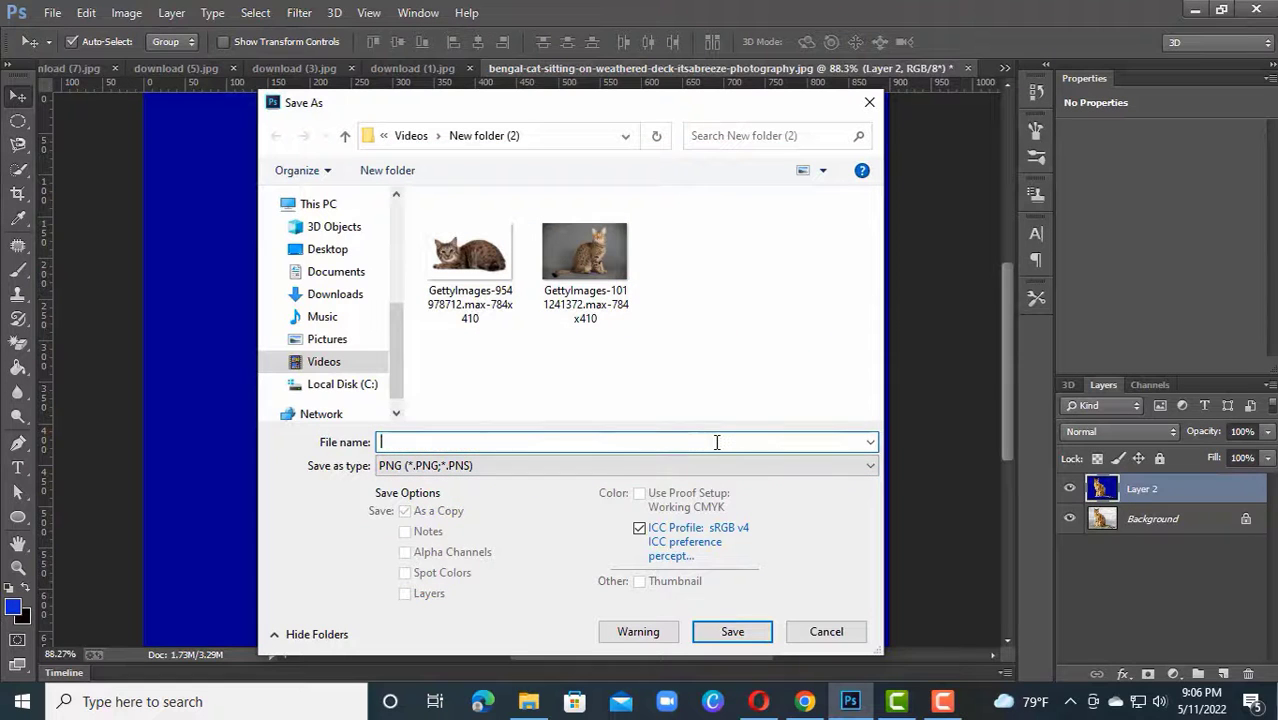
pyautogui.write('aa')
pyautogui.click(729, 634)
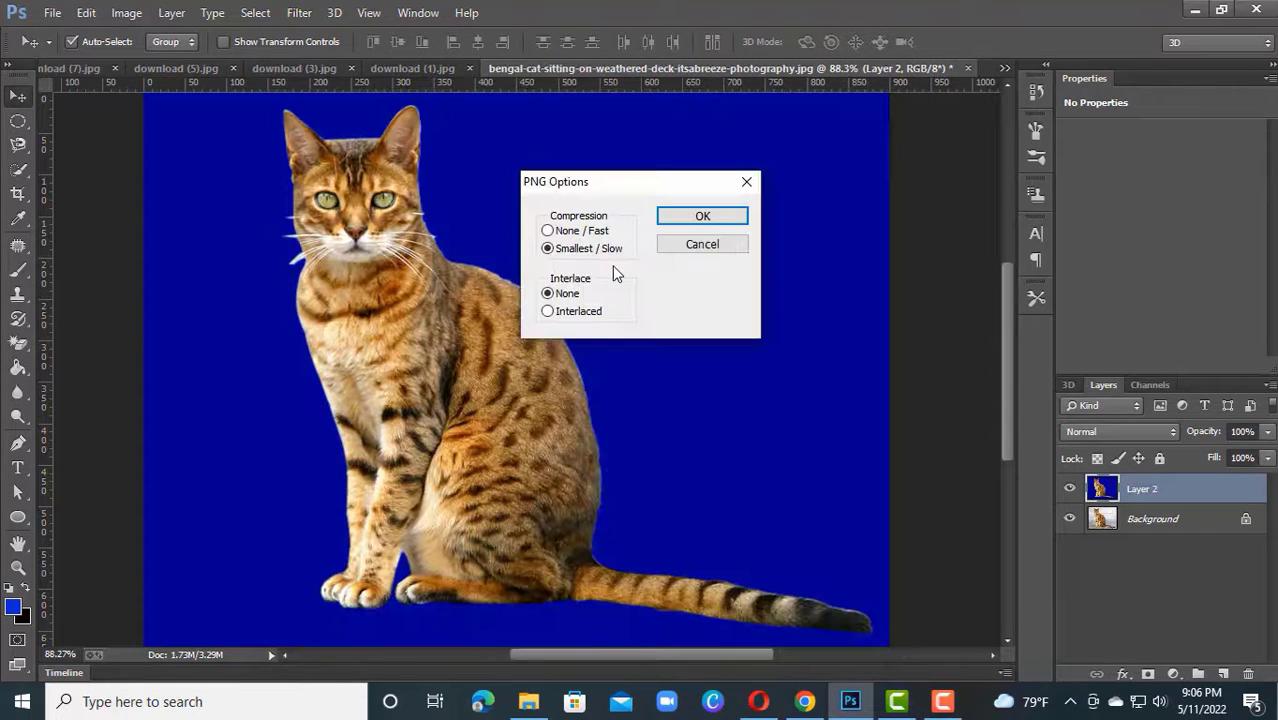
pyautogui.click(703, 218)
pyautogui.hotkey('ctrl', 'w')
pyautogui.click(695, 277)
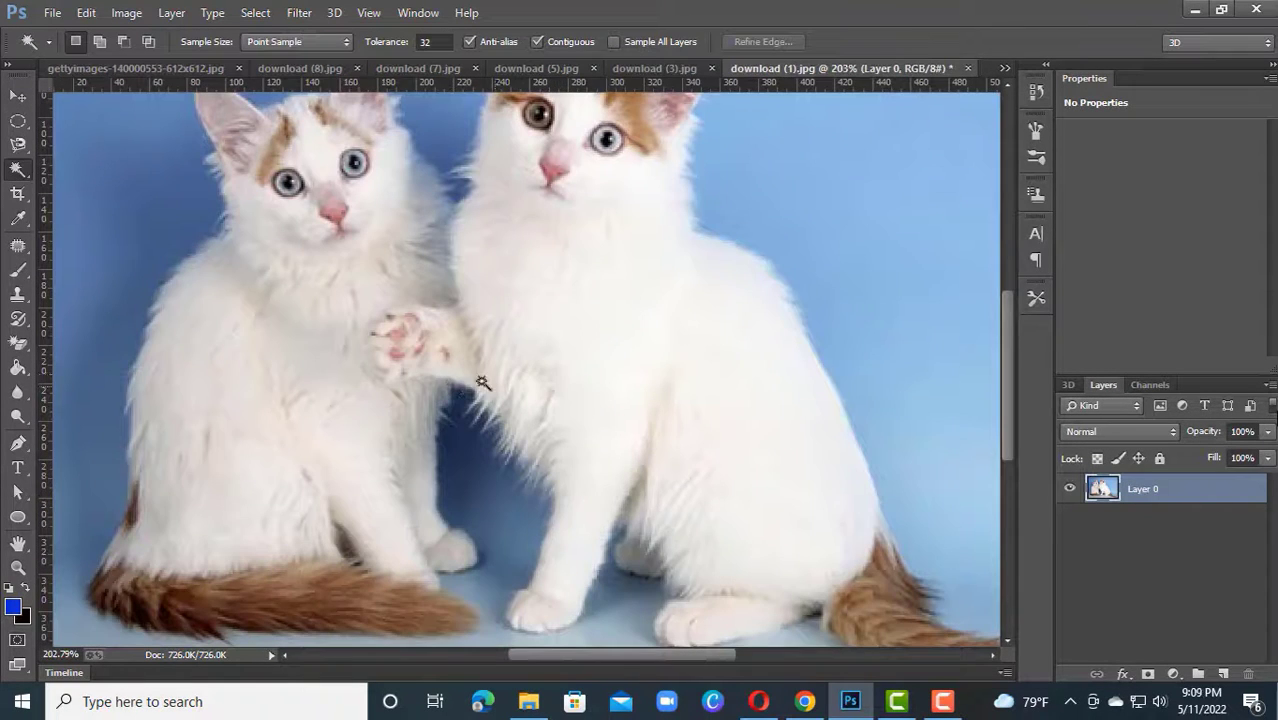
# Select the larger cat with the raised paw in download (1).jpg, including its ears, body and tail, using the Quick Selection tool.
pyautogui.moveTo(566, 312)
pyautogui.mouseDown()
pyautogui.moveTo(556, 422)
pyautogui.moveTo(560, 398)
pyautogui.mouseUp()
pyautogui.rightClick(18, 170)
pyautogui.click(80, 172)
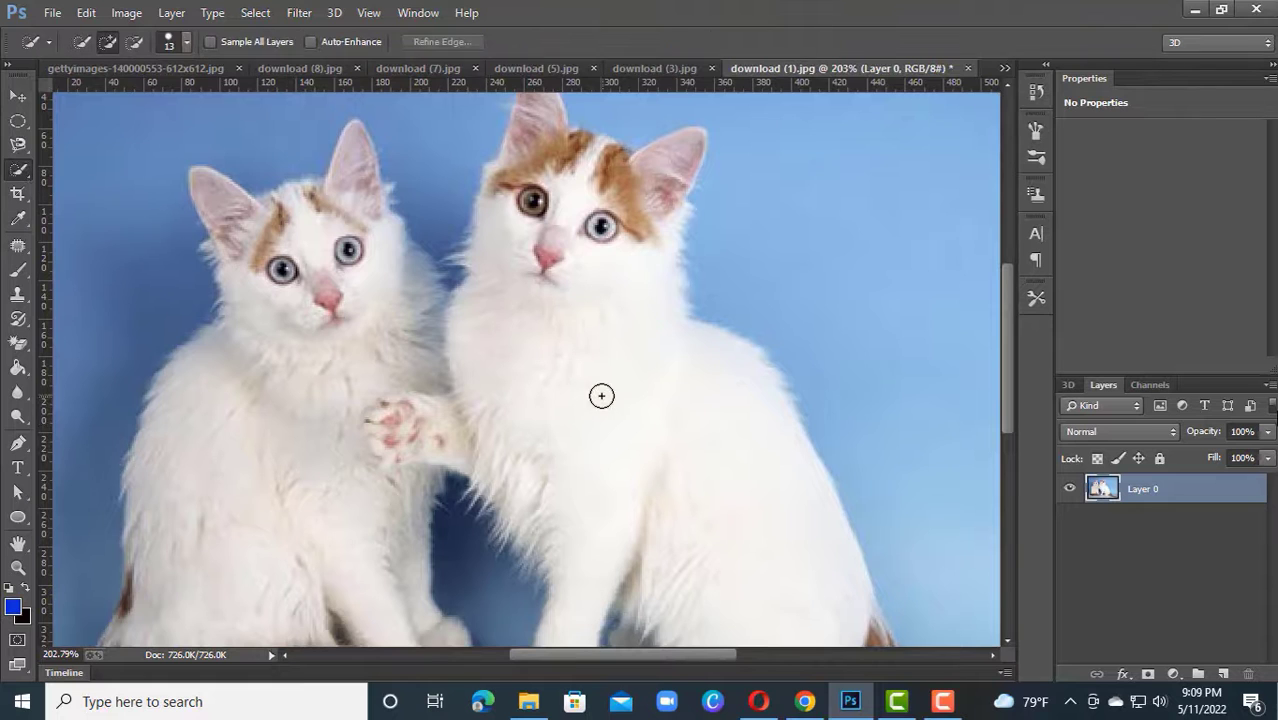
pyautogui.scroll(-2, 408, 400)
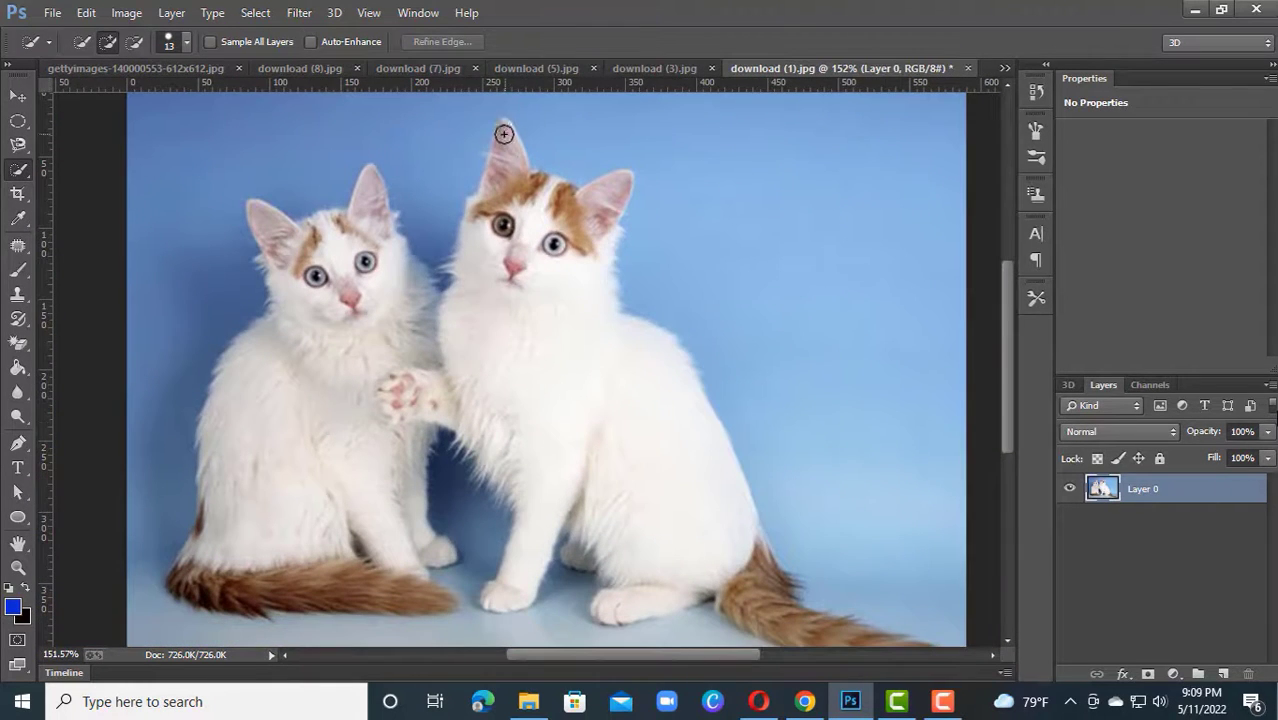
pyautogui.moveTo(504, 133)
pyautogui.mouseDown()
pyautogui.moveTo(614, 395)
pyautogui.moveTo(686, 518)
pyautogui.moveTo(656, 582)
pyautogui.moveTo(753, 577)
pyautogui.moveTo(779, 630)
pyautogui.moveTo(704, 432)
pyautogui.moveTo(860, 515)
pyautogui.mouseUp()
pyautogui.moveTo(582, 415); pyautogui.dragTo(632, 499)
pyautogui.moveTo(516, 442)
pyautogui.mouseDown()
pyautogui.moveTo(451, 347)
pyautogui.moveTo(417, 322)
pyautogui.mouseUp()
pyautogui.click(457, 209)
pyautogui.scroll(2, 527, 302)
pyautogui.moveTo(596, 236); pyautogui.dragTo(549, 226)
# Subtract the area between the two cats beside the neck and below the raised paw from the selection.
pyautogui.press('alt')
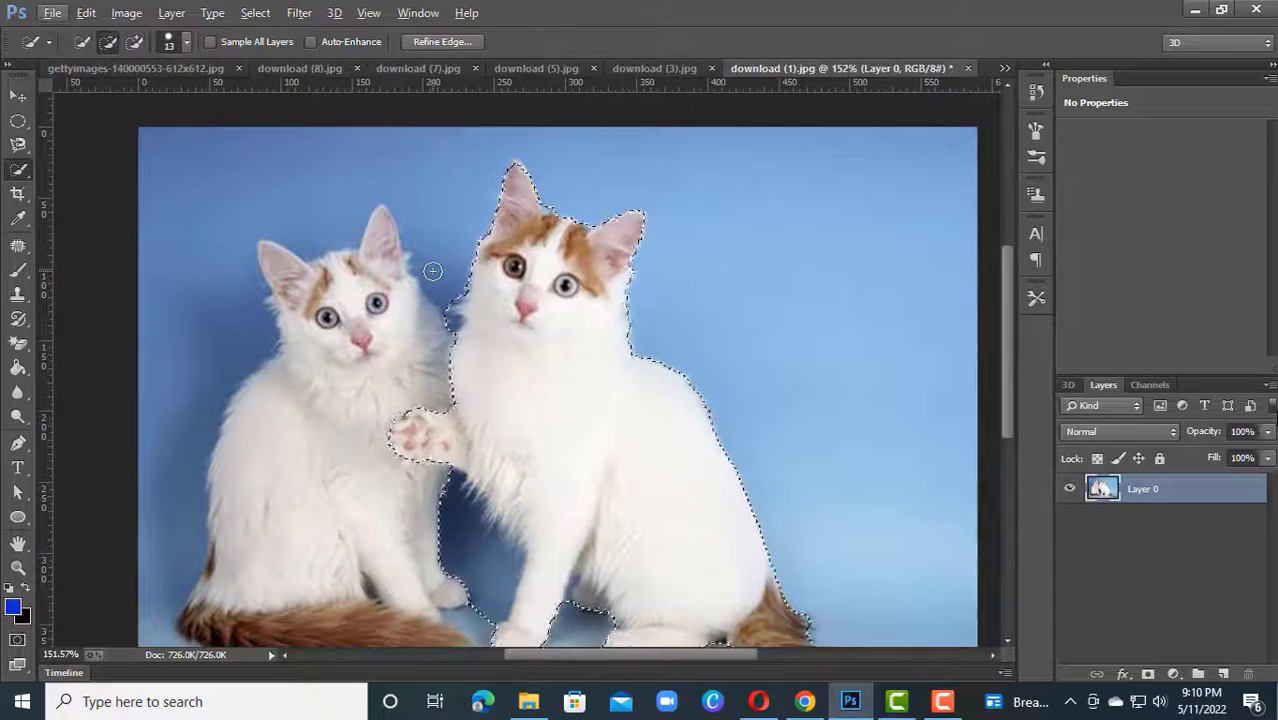
pyautogui.keyDown('alt'); pyautogui.click(442, 331); pyautogui.keyUp('alt')
pyautogui.moveTo(443, 528); pyautogui.dragTo(462, 527)
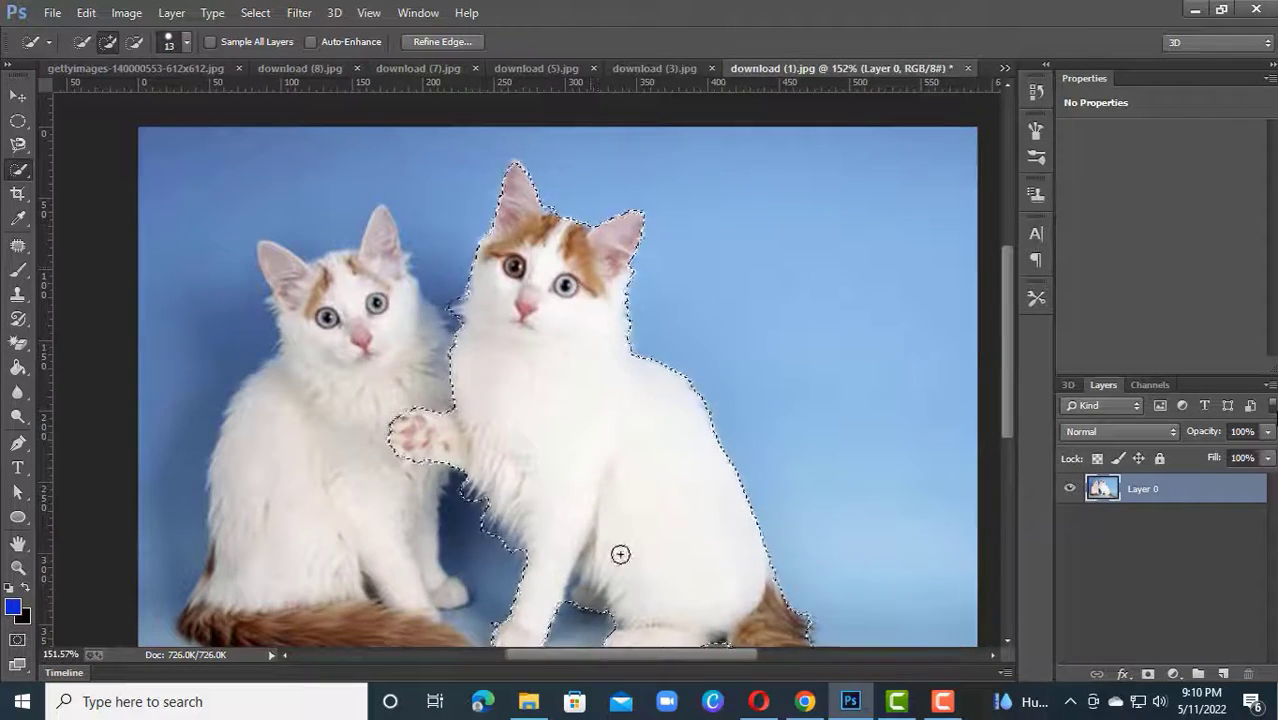
# Trim the background from the selection between the larger cat's legs and around the tip of its ear.
pyautogui.moveTo(599, 532); pyautogui.dragTo(556, 423)
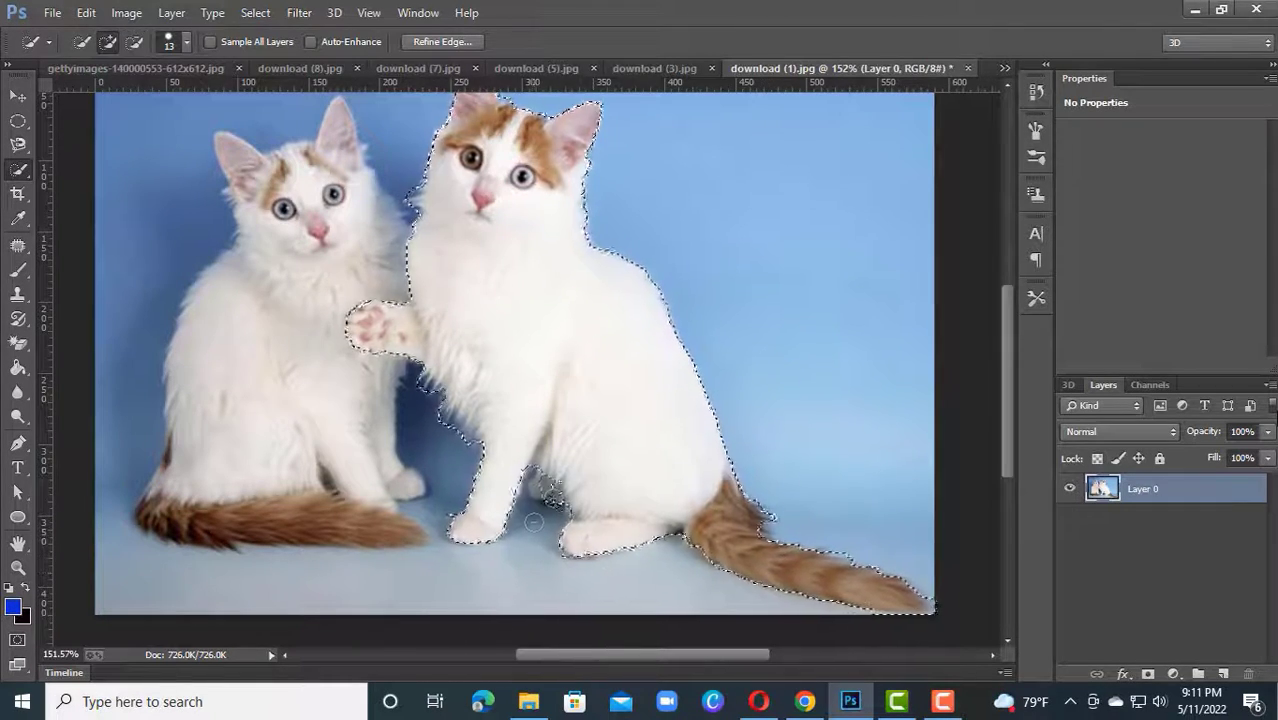
pyautogui.moveTo(580, 424); pyautogui.dragTo(615, 484)
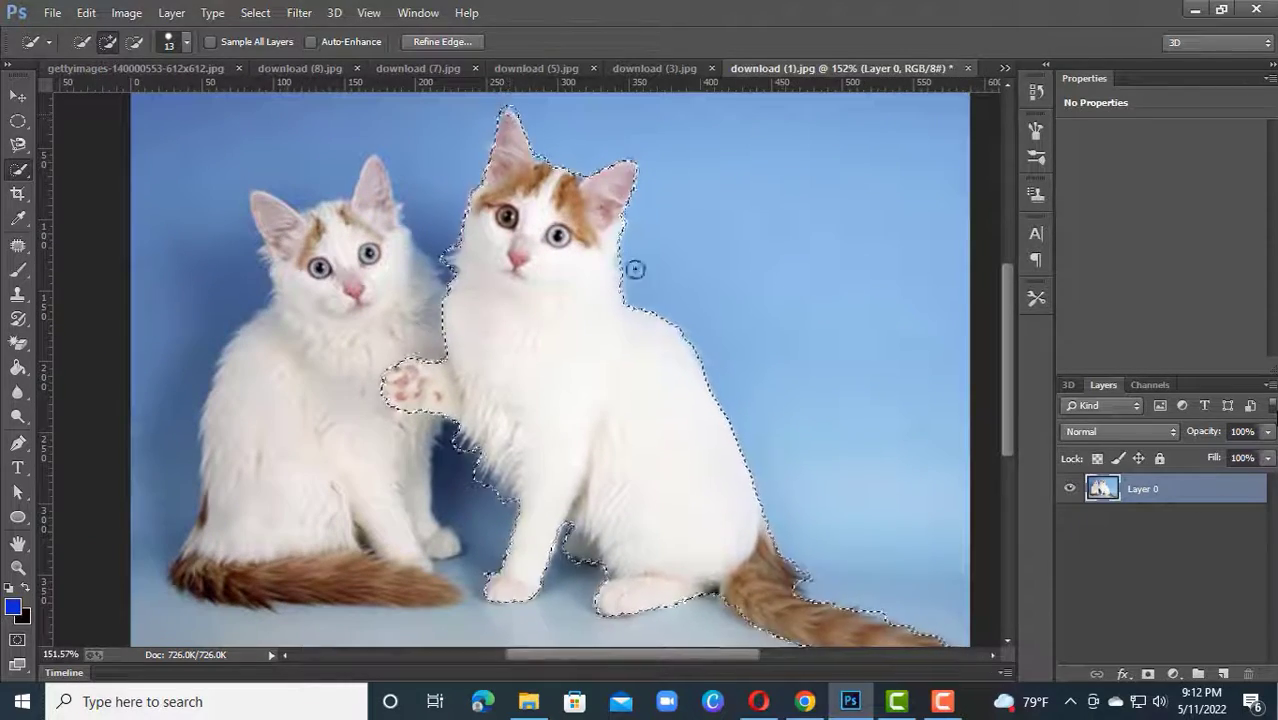
pyautogui.keyDown('alt'); pyautogui.click(510, 107); pyautogui.keyUp('alt')
pyautogui.hotkey('ctrl', '+')
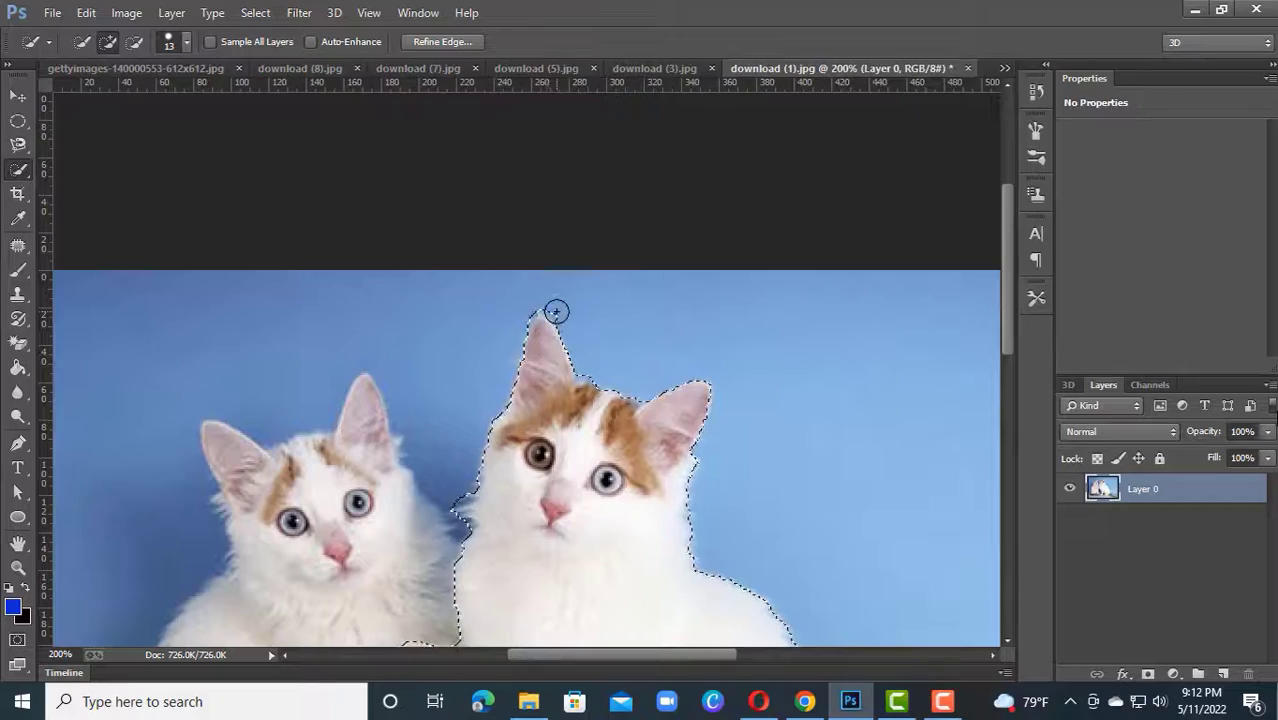
pyautogui.moveTo(606, 501); pyautogui.dragTo(578, 183)
# Create a new 1280 × 720 px RGB document at 75 pixels/inch with a white background.
pyautogui.press('v')
pyautogui.moveTo(480, 309)
pyautogui.mouseDown()
pyautogui.moveTo(508, 326)
pyautogui.moveTo(493, 321)
pyautogui.mouseUp()
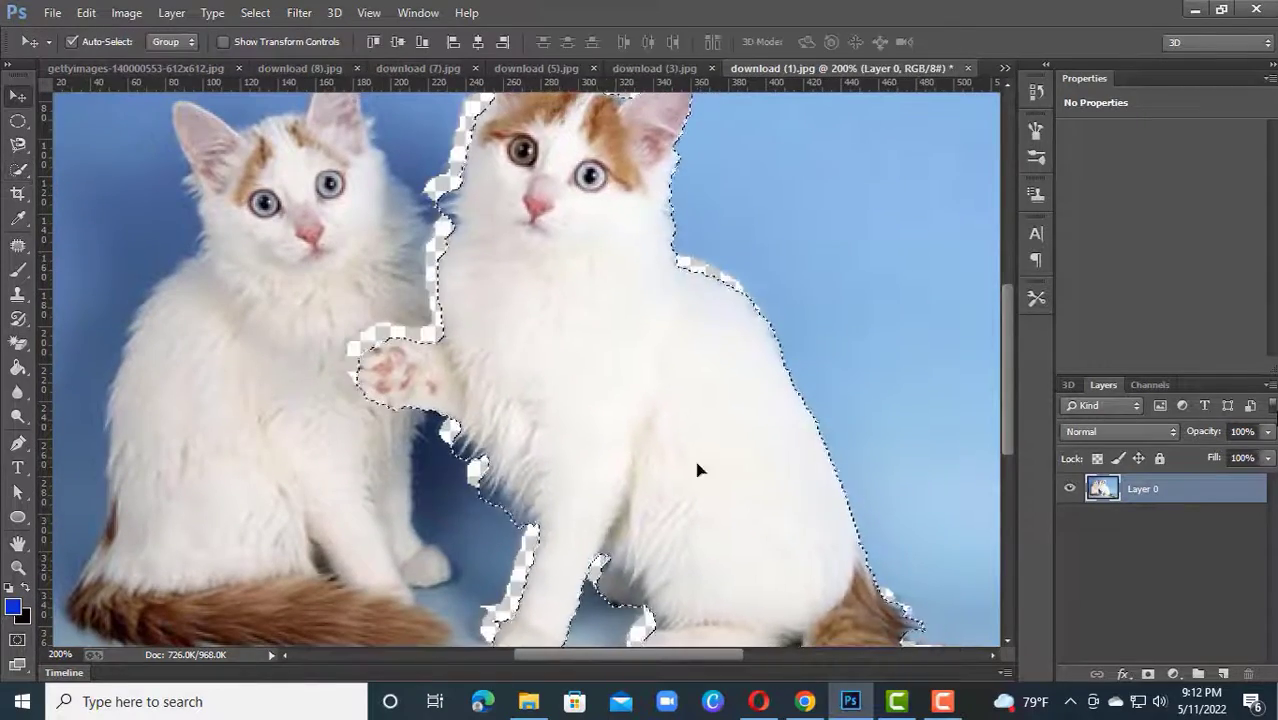
pyautogui.click(52, 12)
pyautogui.click(57, 29)
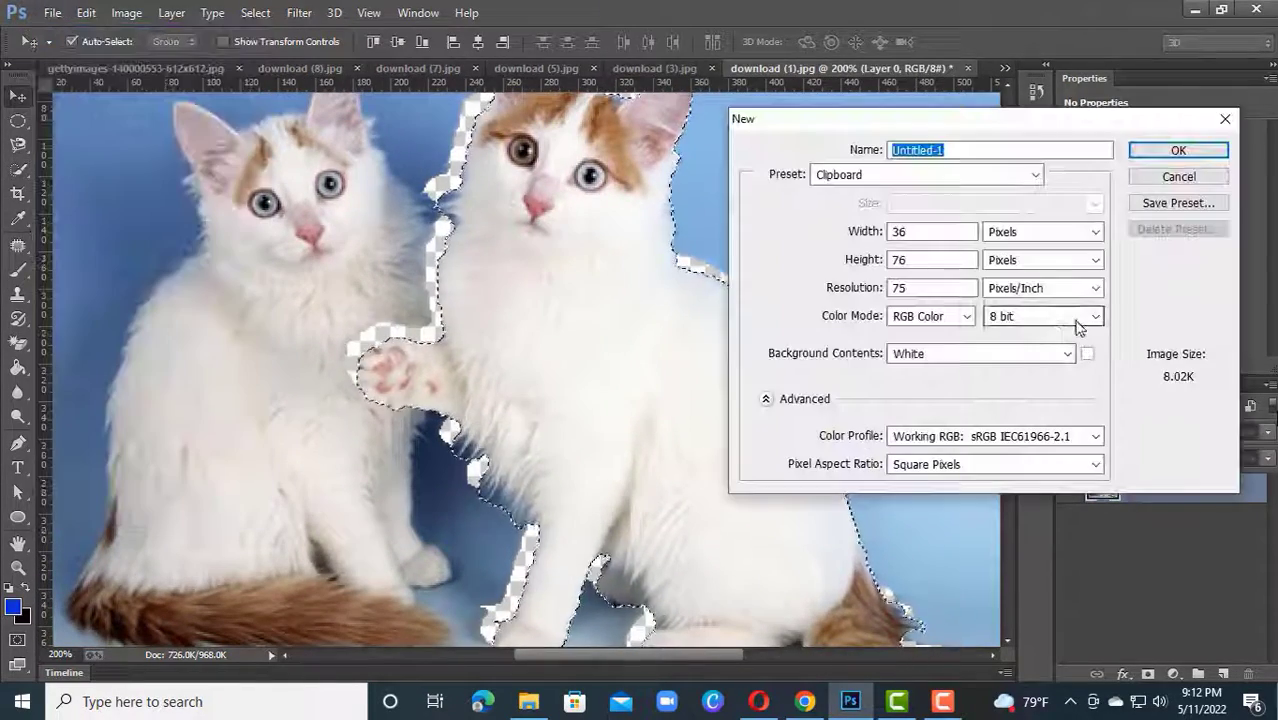
pyautogui.doubleClick(938, 232)
pyautogui.write('1')
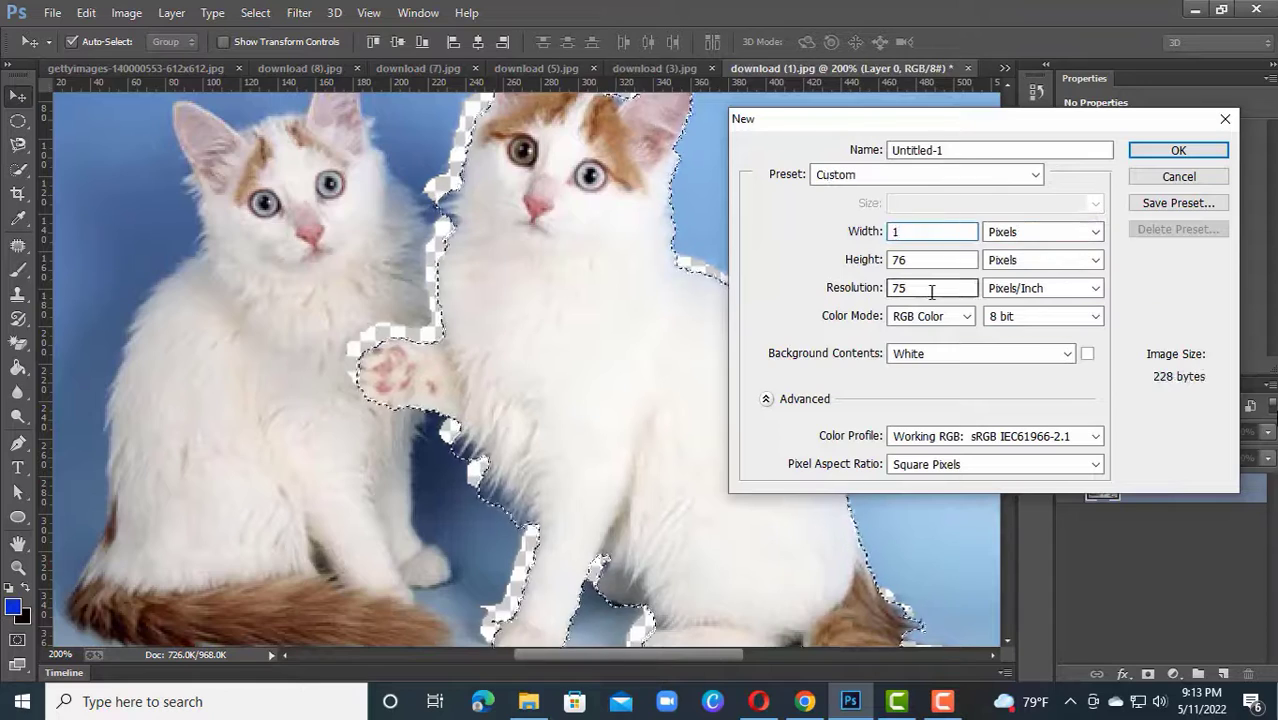
pyautogui.write('280')
pyautogui.press('Tab')
pyautogui.write('720')
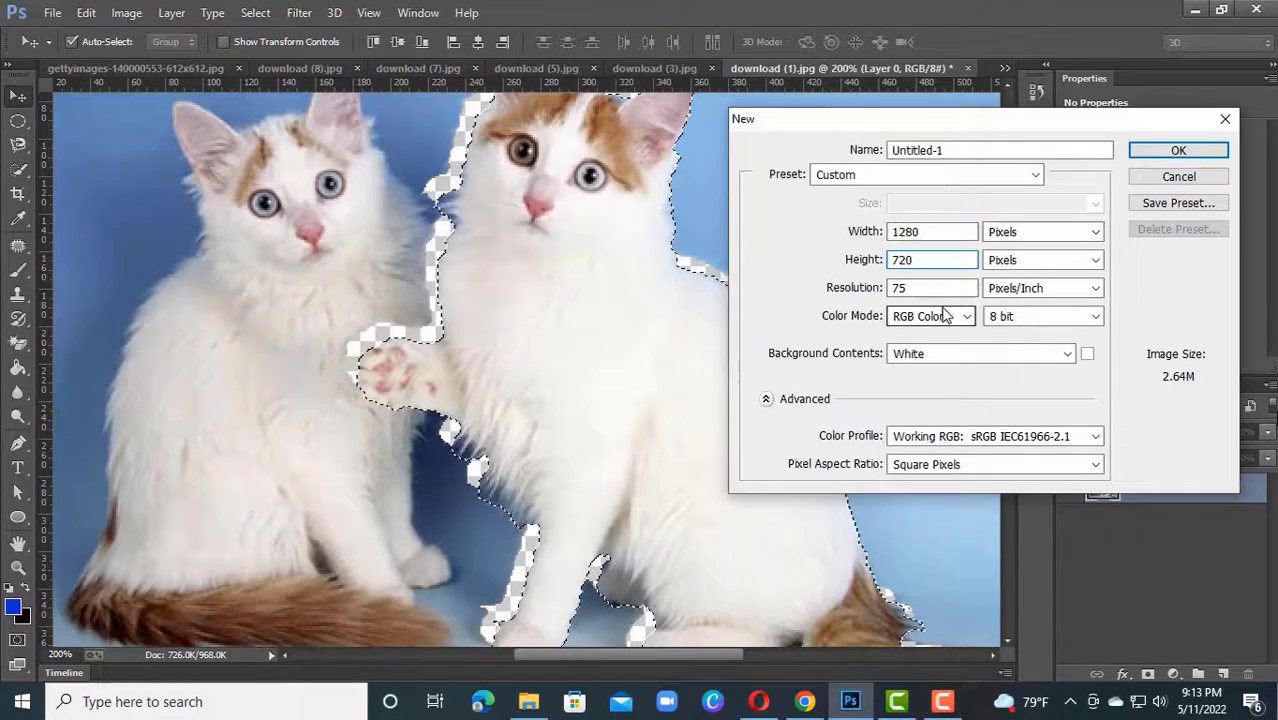
pyautogui.click(1176, 150)
# Move the selected cat from download (1).jpg into the new document, place it near the centre, and dock the document window.
pyautogui.moveTo(807, 531); pyautogui.dragTo(372, 513)
pyautogui.moveTo(442, 258); pyautogui.dragTo(596, 145)
pyautogui.moveTo(497, 381); pyautogui.dragTo(555, 357)
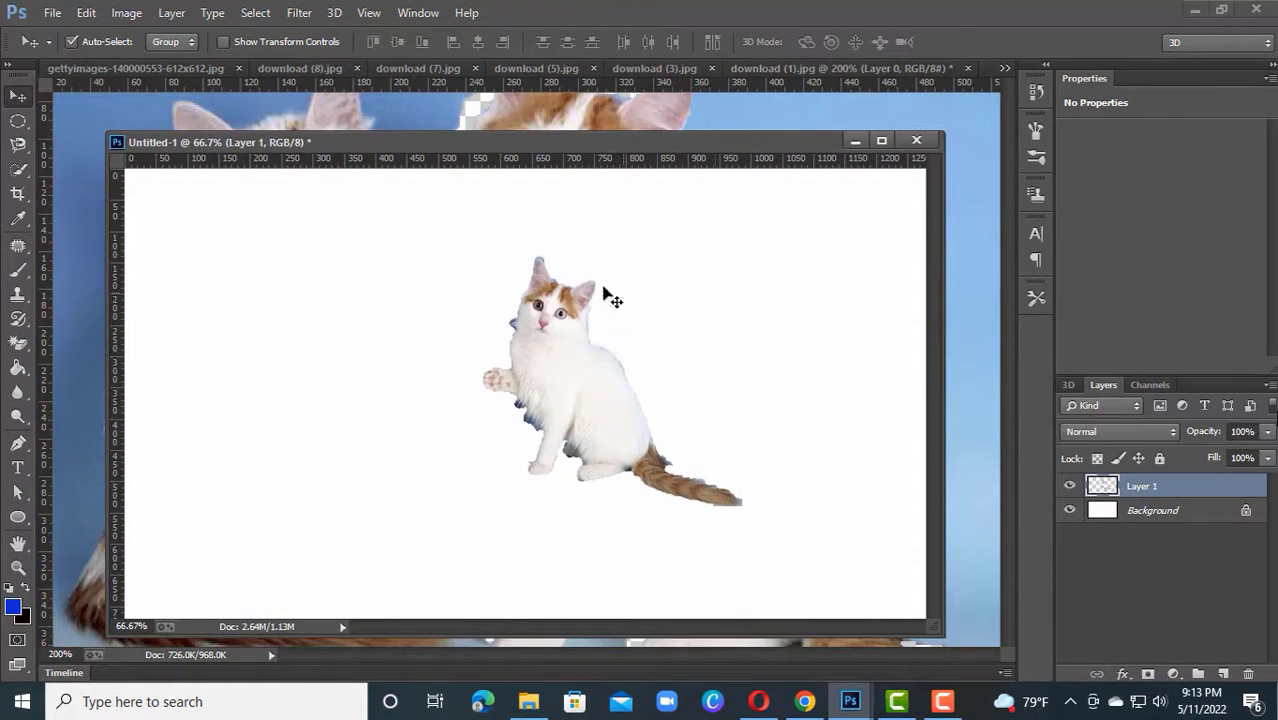
pyautogui.moveTo(602, 405); pyautogui.dragTo(570, 422)
pyautogui.moveTo(721, 149); pyautogui.dragTo(706, 74)
pyautogui.hotkey('ctrl', '+')
pyautogui.hotkey('ctrl', '+')
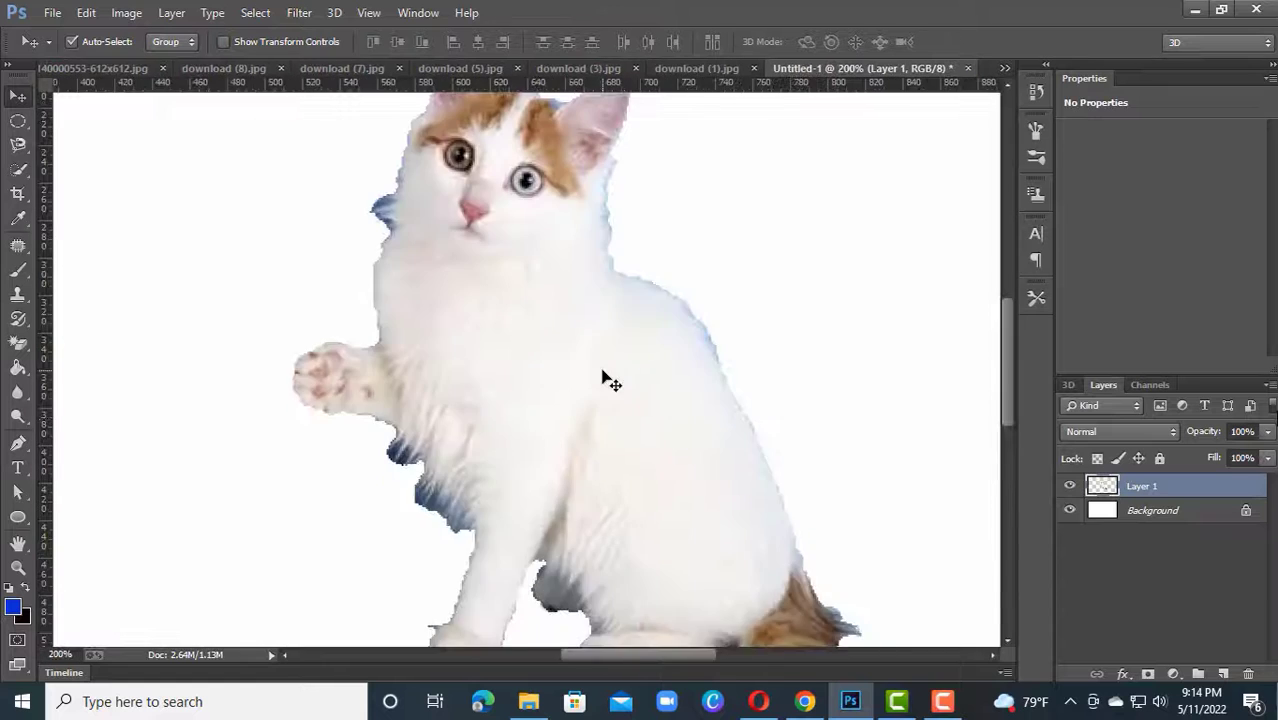
pyautogui.moveTo(602, 368)
pyautogui.mouseDown()
pyautogui.moveTo(562, 456)
pyautogui.moveTo(563, 400)
pyautogui.moveTo(589, 398)
pyautogui.mouseUp()
# Select the whole cat on Layer 1, from ears to tail, with the Quick Selection tool.
pyautogui.click(19, 170)
pyautogui.moveTo(482, 236); pyautogui.dragTo(547, 281)
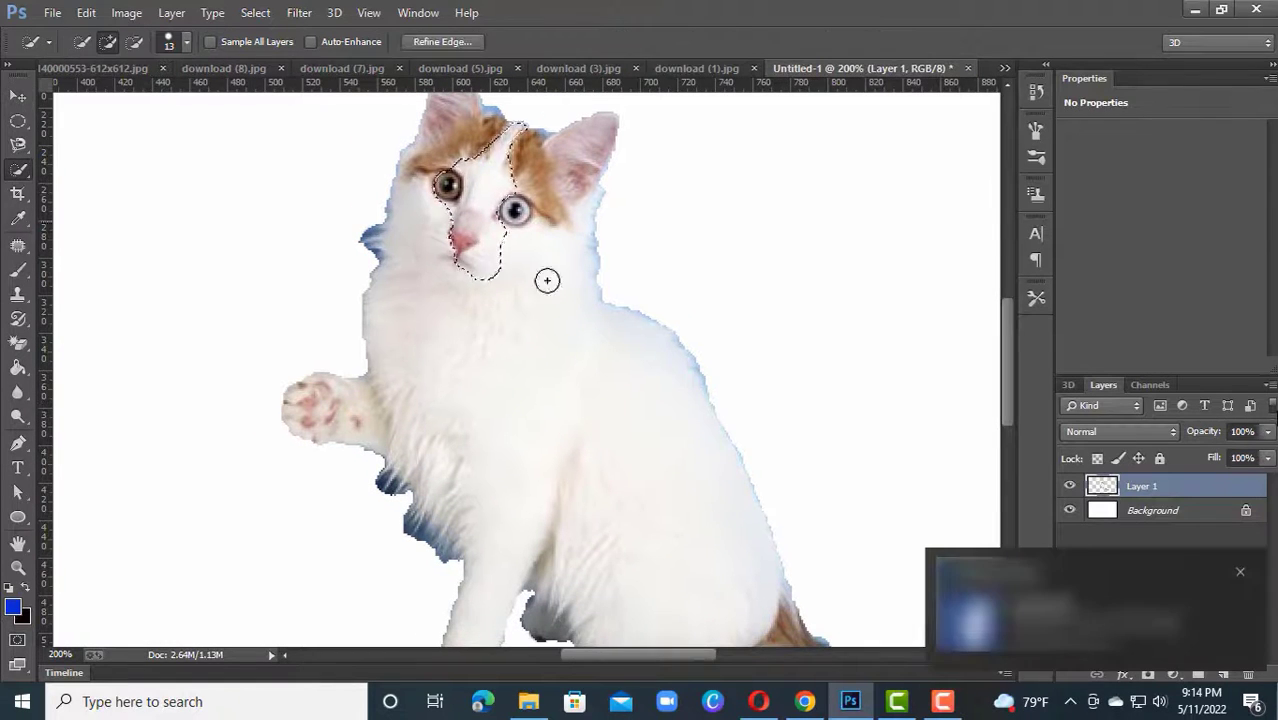
pyautogui.moveTo(521, 355)
pyautogui.mouseDown()
pyautogui.moveTo(471, 197)
pyautogui.moveTo(590, 320)
pyautogui.mouseUp()
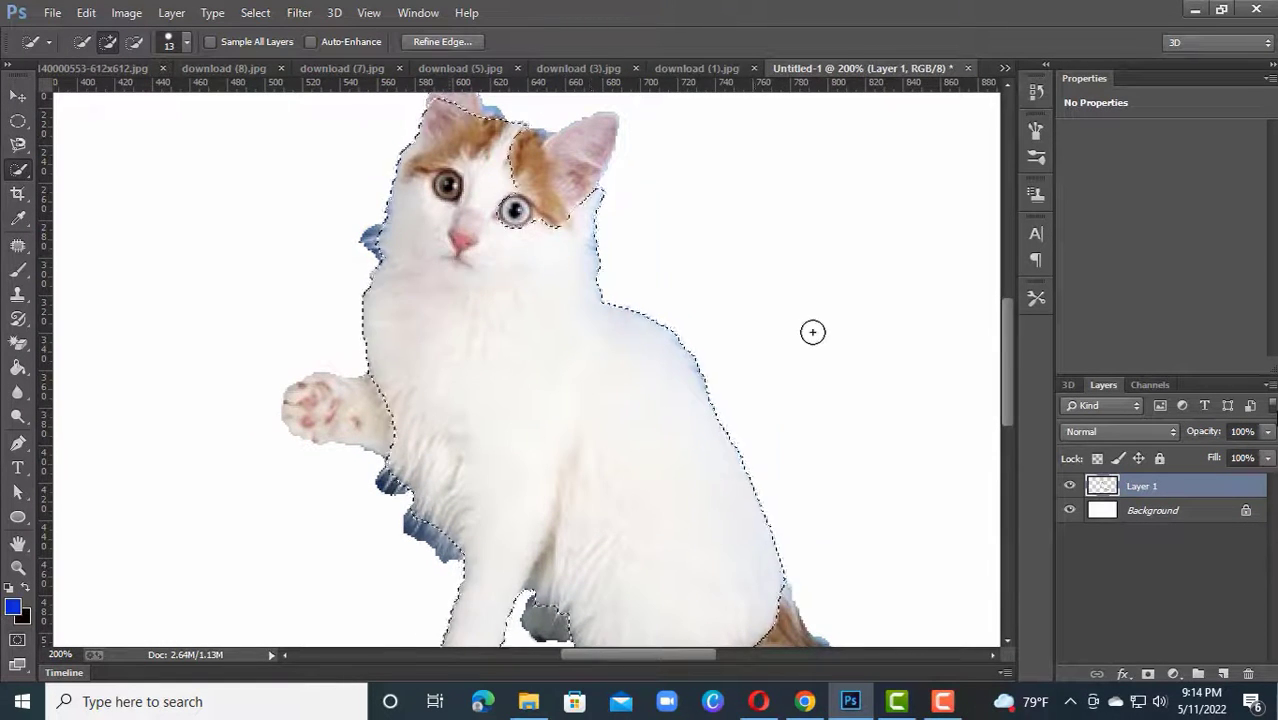
pyautogui.hotkey('ctrl', '-')
pyautogui.hotkey('ctrl', '-')
pyautogui.hotkey('ctrl', '+')
pyautogui.click(1070, 511)
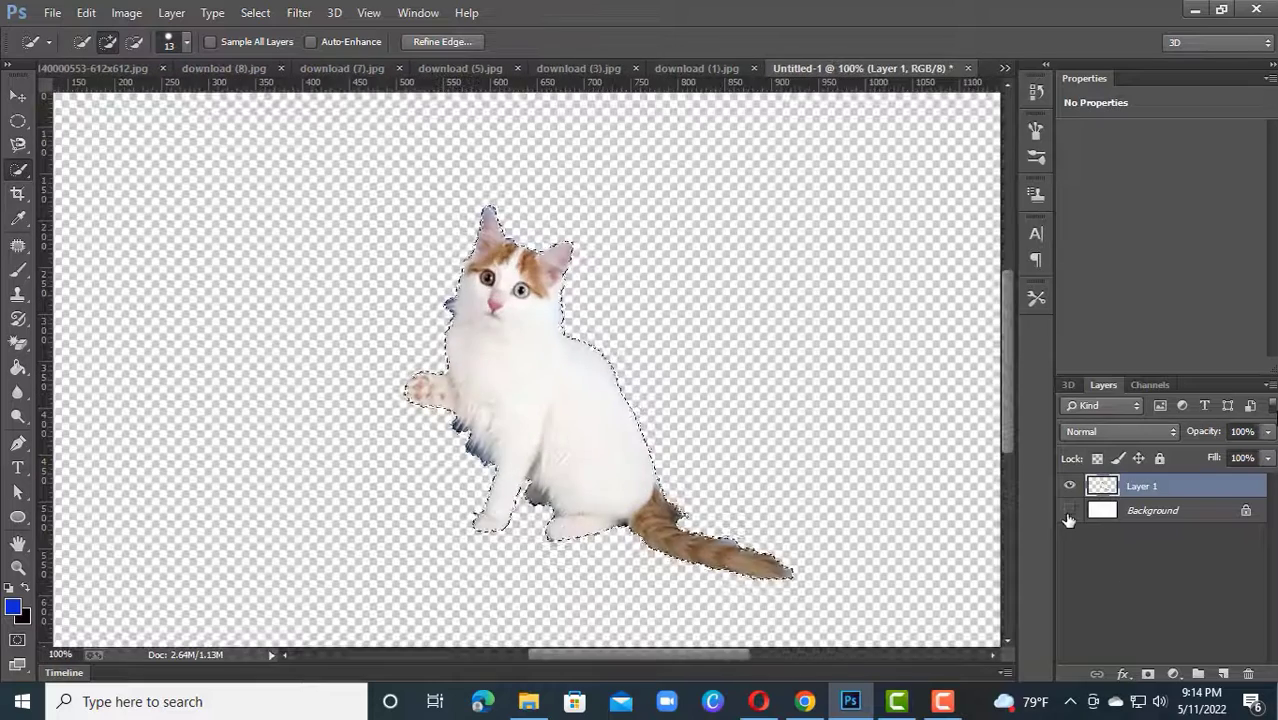
pyautogui.click(1070, 487)
pyautogui.click(1070, 487)
pyautogui.click(1070, 511)
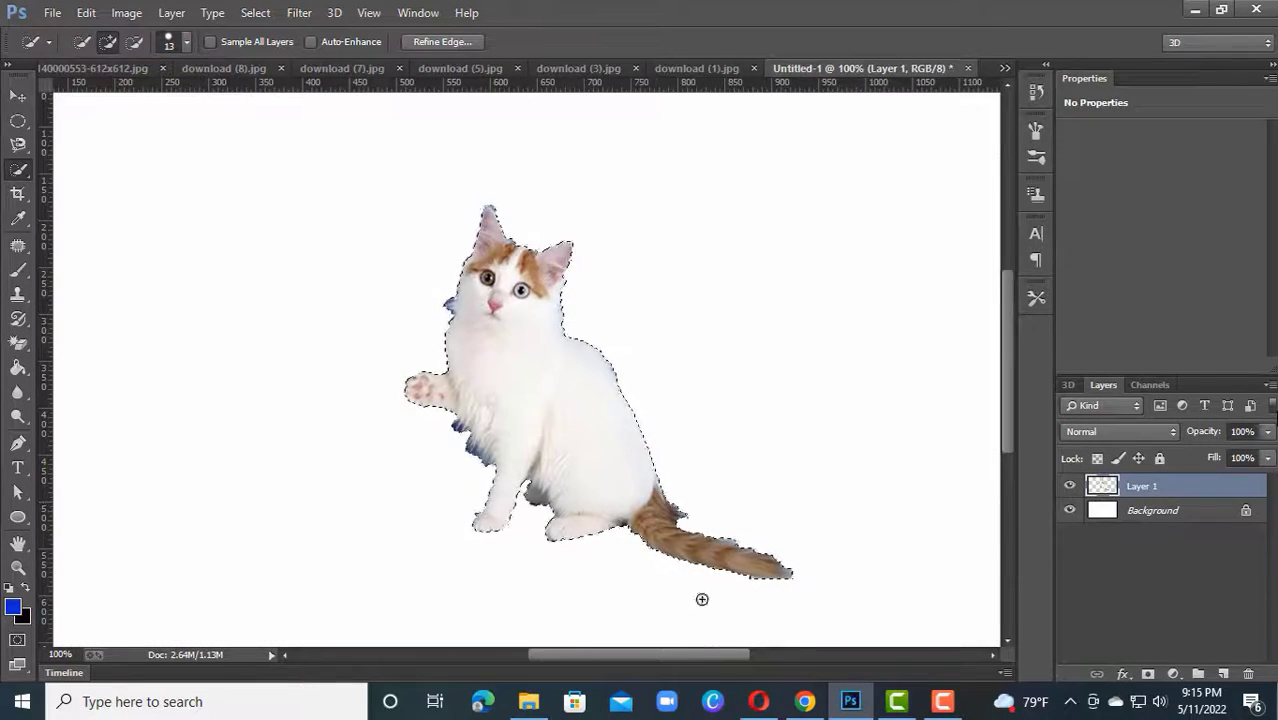
# Refine the cat's selection edges around the paw and tail using Smart Radius at 1.7 px, output to a new layer with layer mask.
pyautogui.hotkey('ctrl', 'alt', 'r')
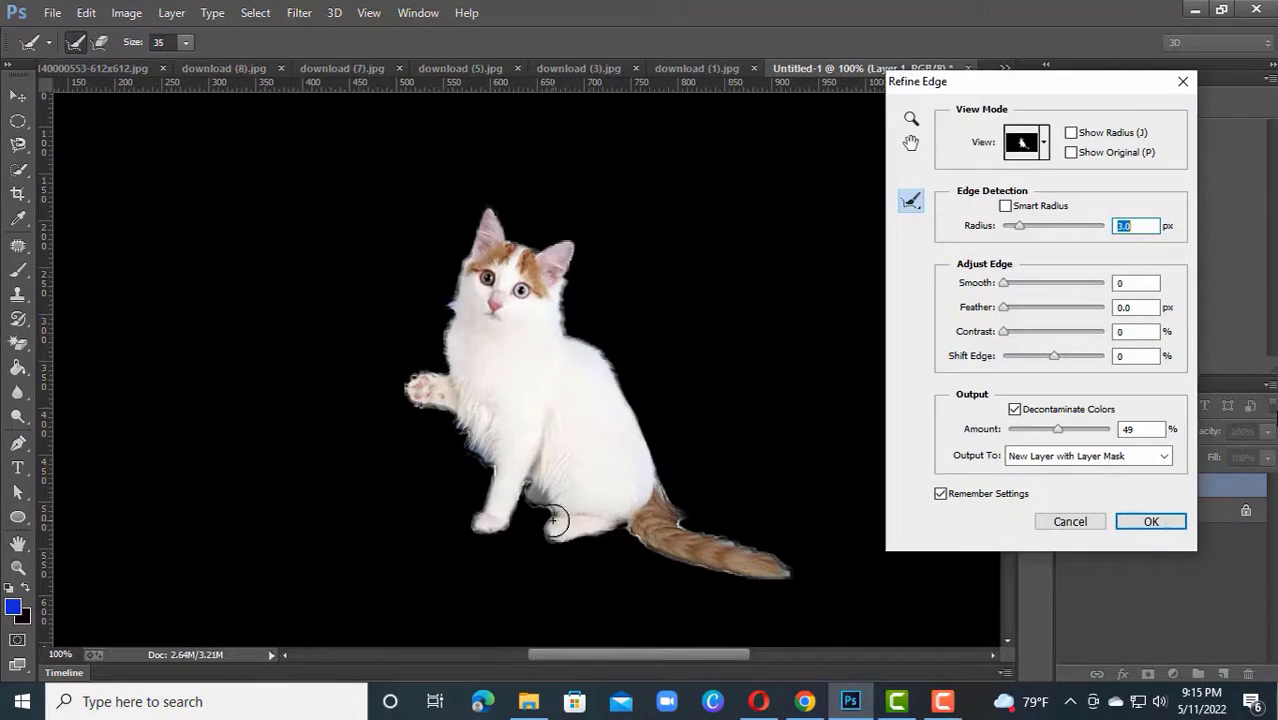
pyautogui.click(1043, 142)
pyautogui.click(1045, 369)
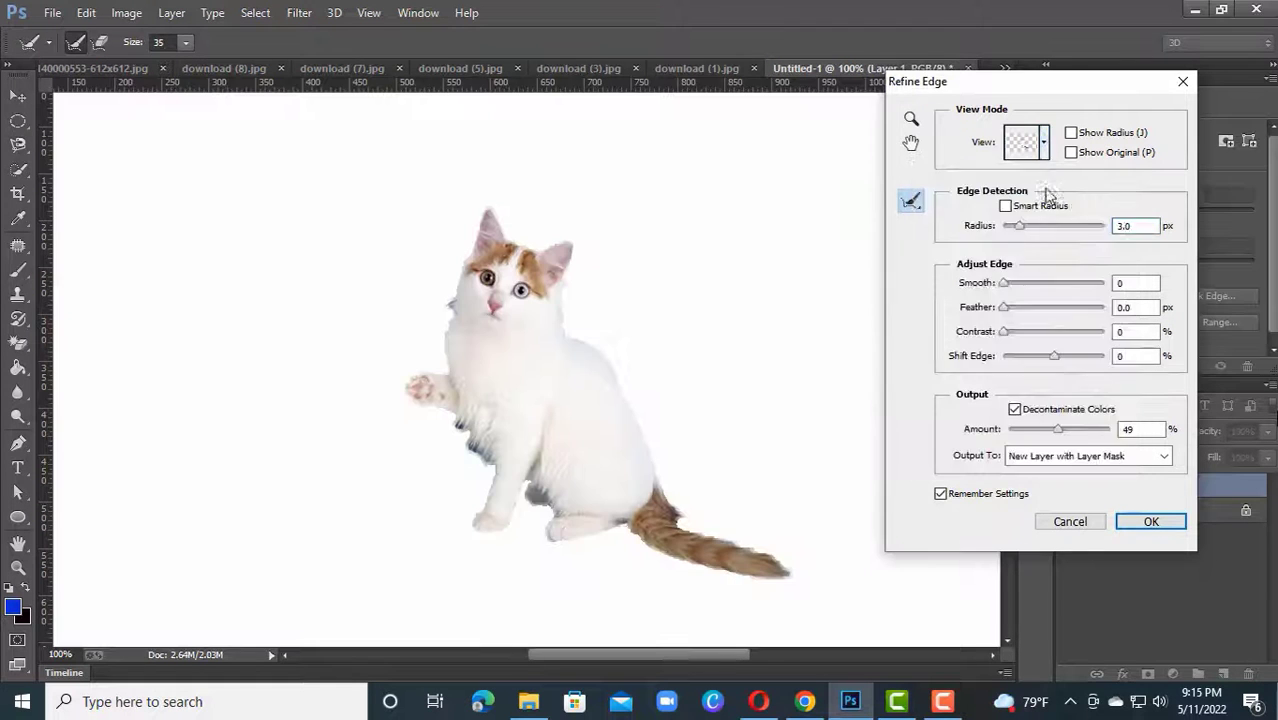
pyautogui.click(1043, 142)
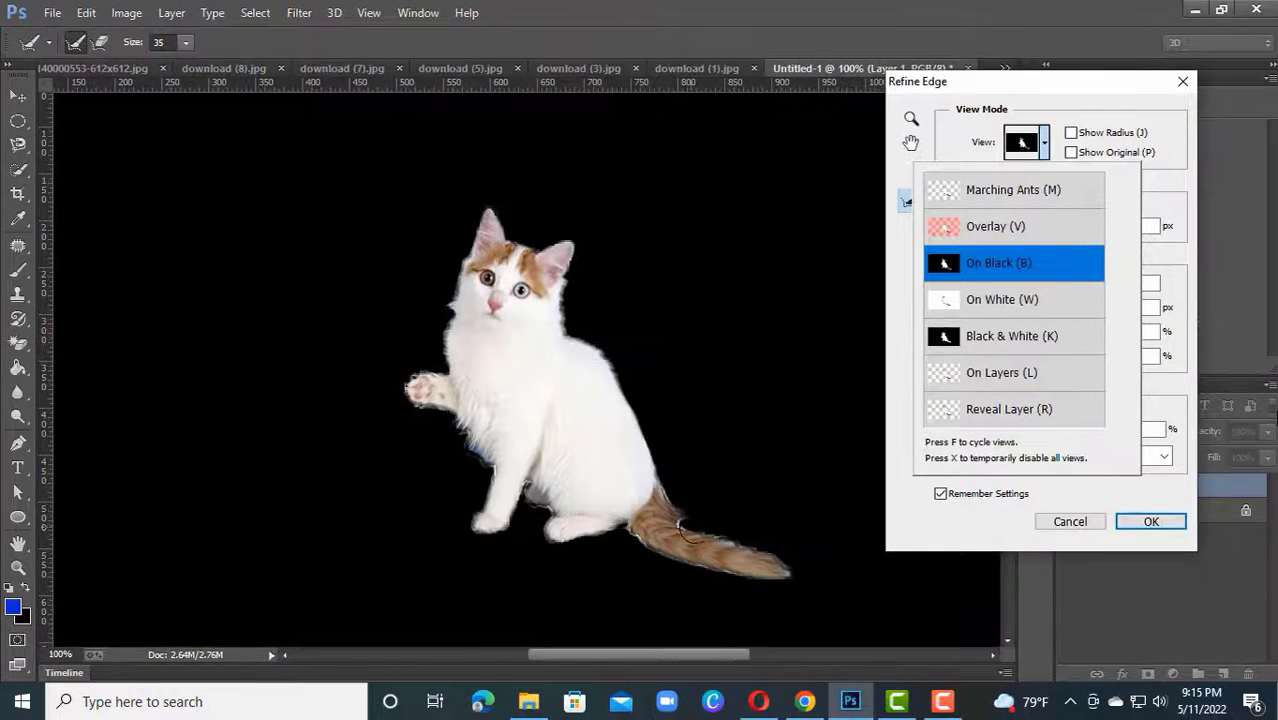
pyautogui.moveTo(731, 575)
pyautogui.mouseDown()
pyautogui.moveTo(616, 535)
pyautogui.moveTo(673, 520)
pyautogui.moveTo(774, 563)
pyautogui.mouseUp()
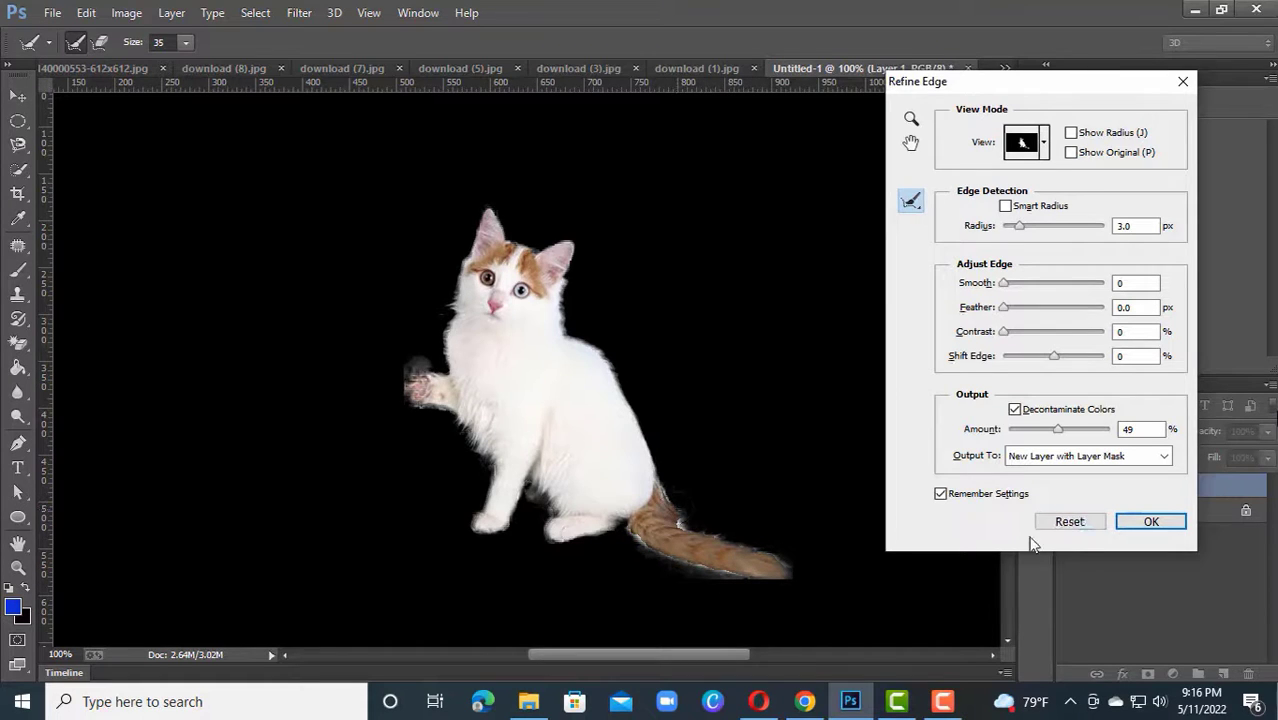
pyautogui.moveTo(1027, 226)
pyautogui.mouseDown()
pyautogui.moveTo(1045, 229)
pyautogui.moveTo(1011, 230)
pyautogui.moveTo(1115, 268)
pyautogui.moveTo(1044, 228)
pyautogui.moveTo(1012, 228)
pyautogui.mouseUp()
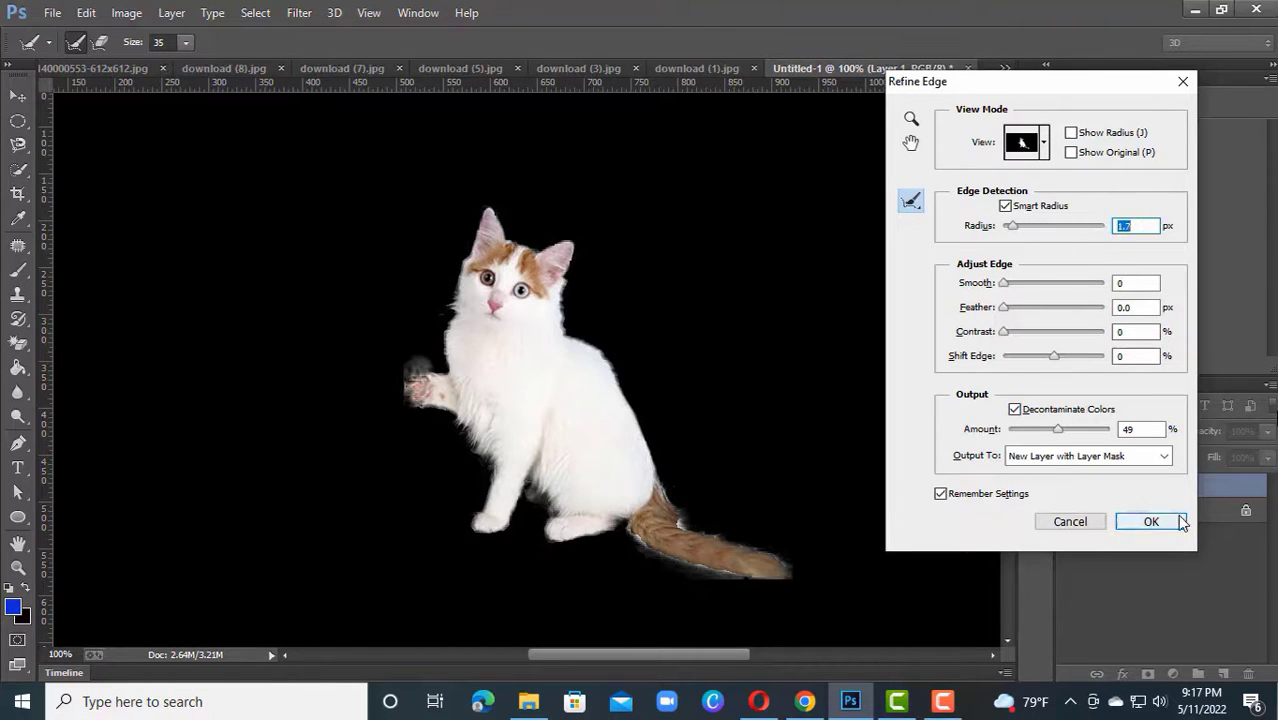
pyautogui.click(1146, 522)
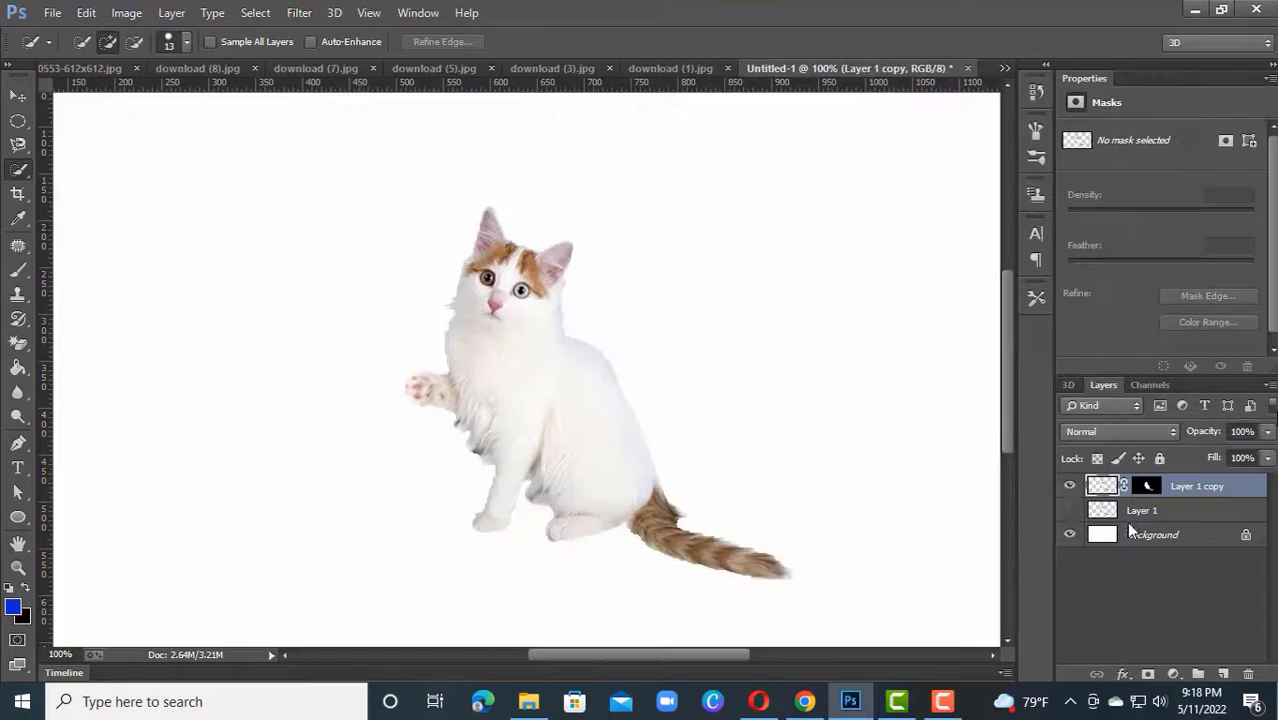
# Convert the locked white background into a regular layer and fill it with the blue foreground colour.
pyautogui.click(1069, 513)
pyautogui.doubleClick(1103, 535)
pyautogui.press('Return')
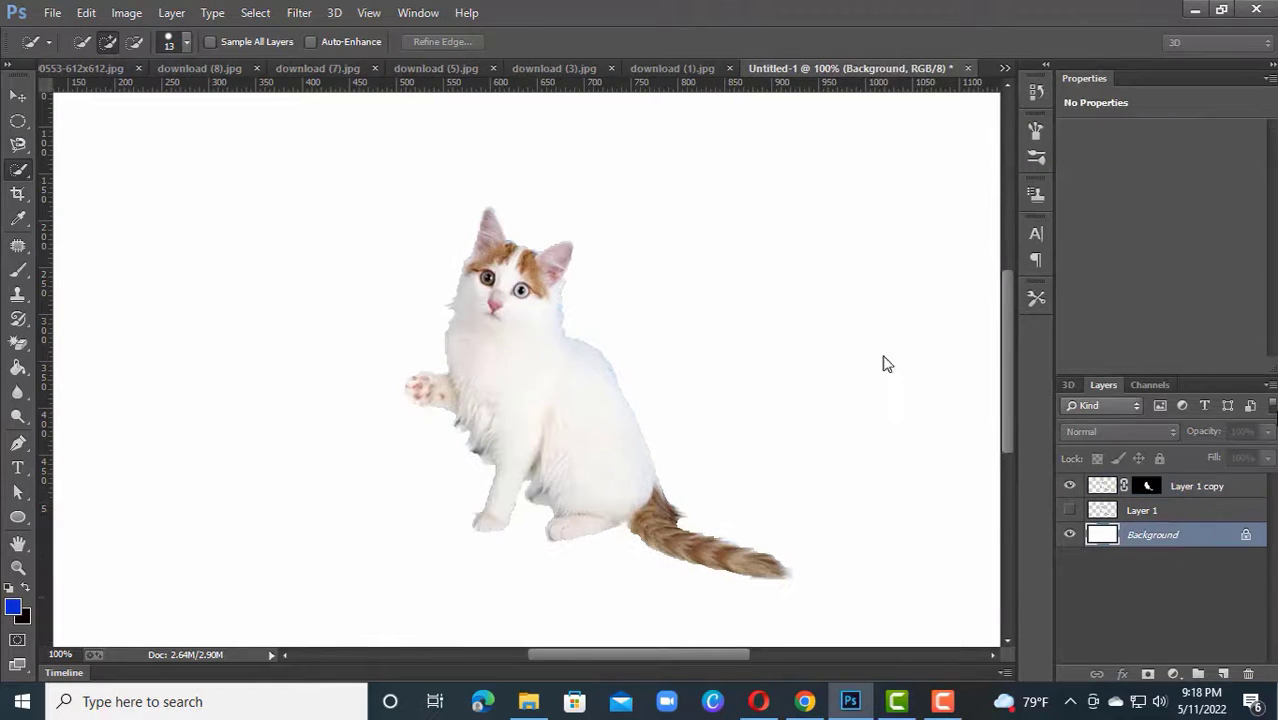
pyautogui.hotkey('ctrl', 'BackSpace')
pyautogui.hotkey('alt', 'BackSpace')
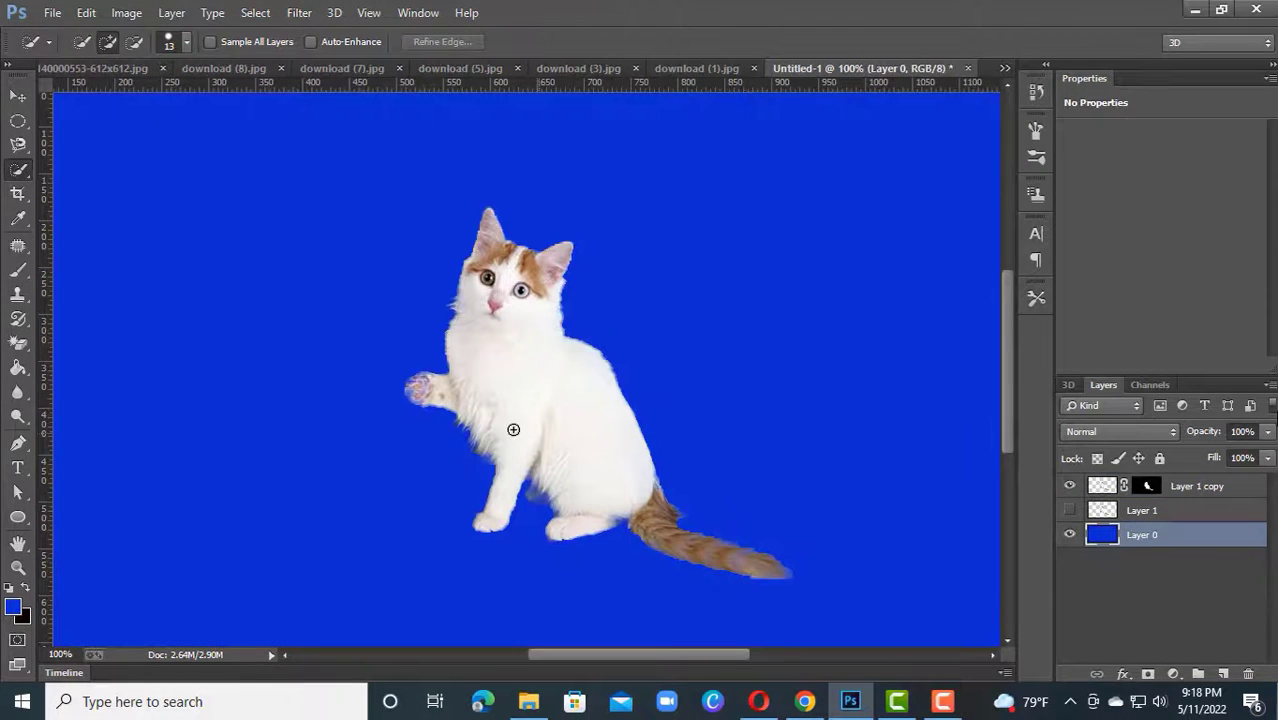
# Scale the masked cat up to about 125.5% and move it slightly up and to the left.
pyautogui.click(17, 97)
pyautogui.moveTo(577, 472); pyautogui.dragTo(571, 460)
pyautogui.hotkey('ctrl', 't')
pyautogui.moveTo(787, 192); pyautogui.dragTo(838, 144)
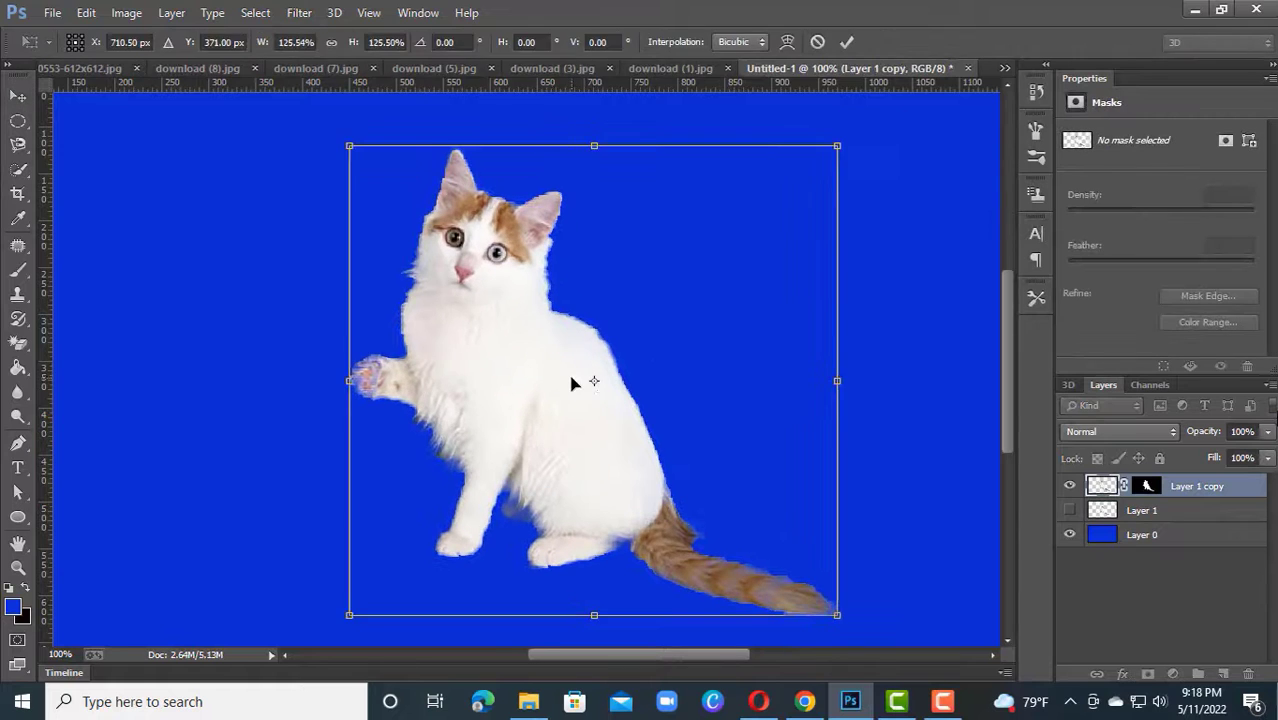
pyautogui.moveTo(572, 382); pyautogui.dragTo(552, 358)
pyautogui.press('Return')
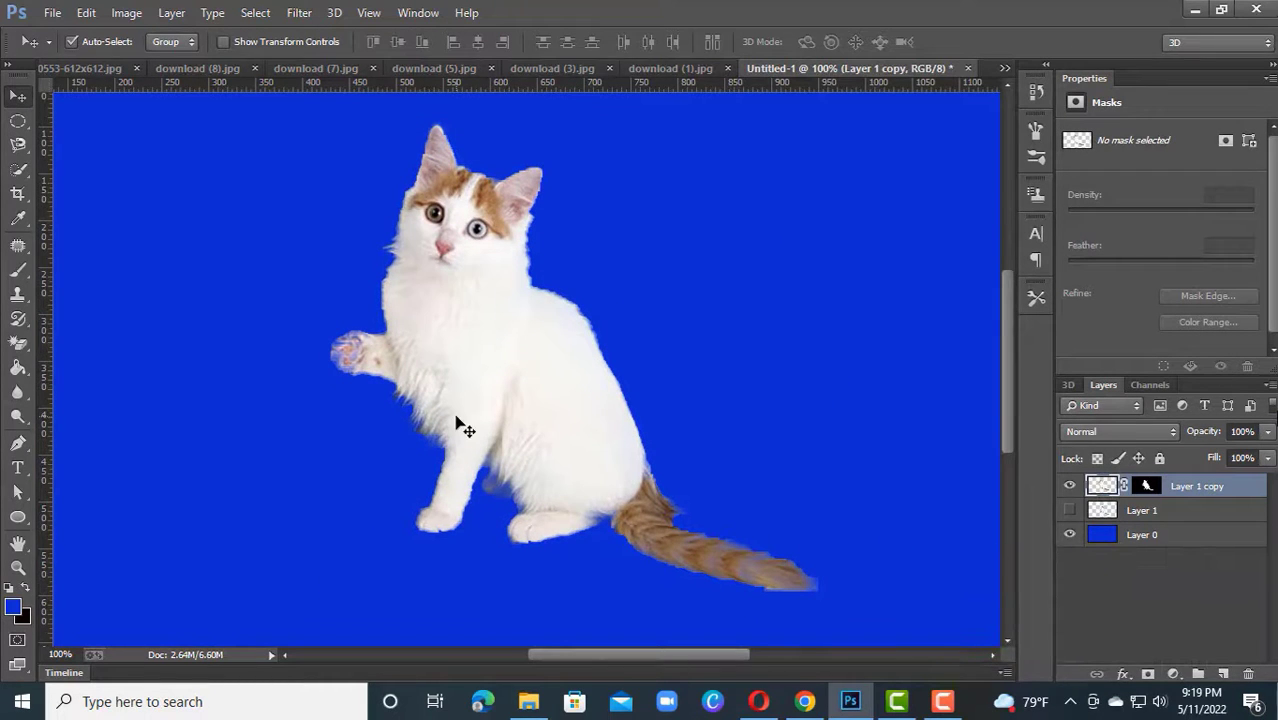
# Choose a light periwinkle blue as the foreground colour and fill the backdrop layer with it.
pyautogui.click(13, 607)
pyautogui.click(795, 273)
pyautogui.click(1101, 256)
pyautogui.hotkey('alt', 'BackSpace')
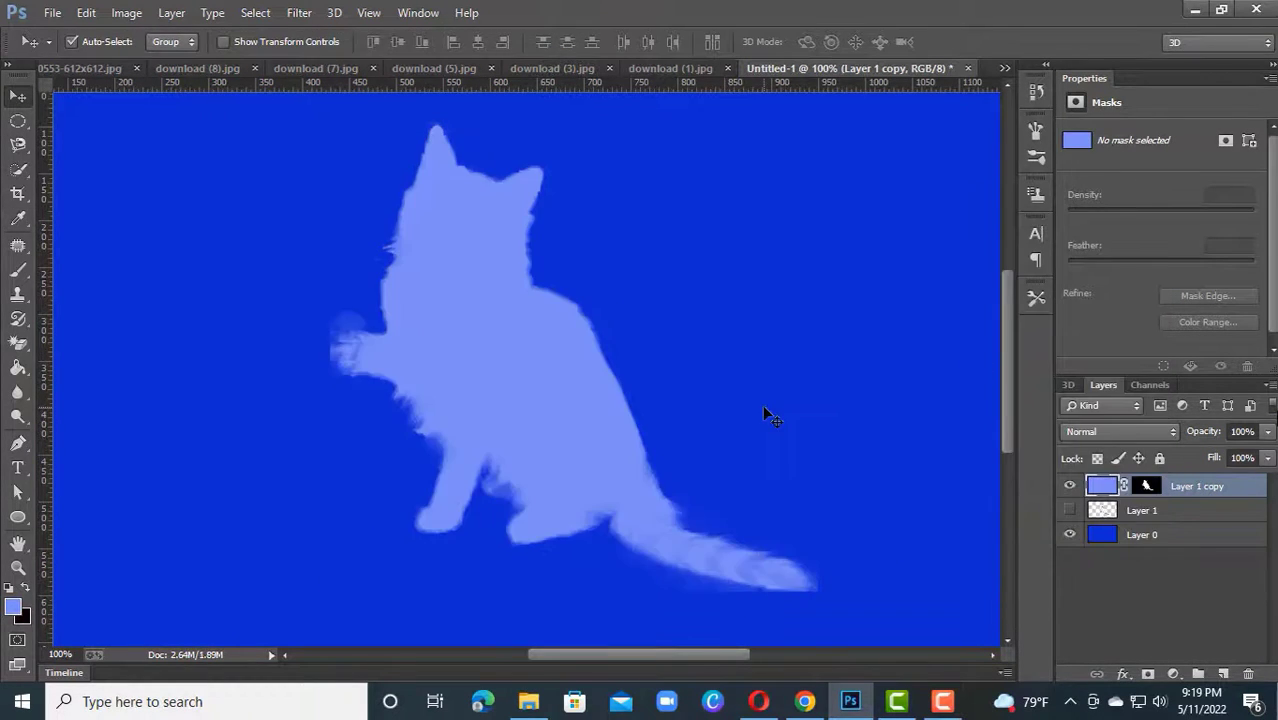
pyautogui.hotkey('ctrl', 'z')
pyautogui.click(762, 404)
pyautogui.hotkey('alt', 'BackSpace')
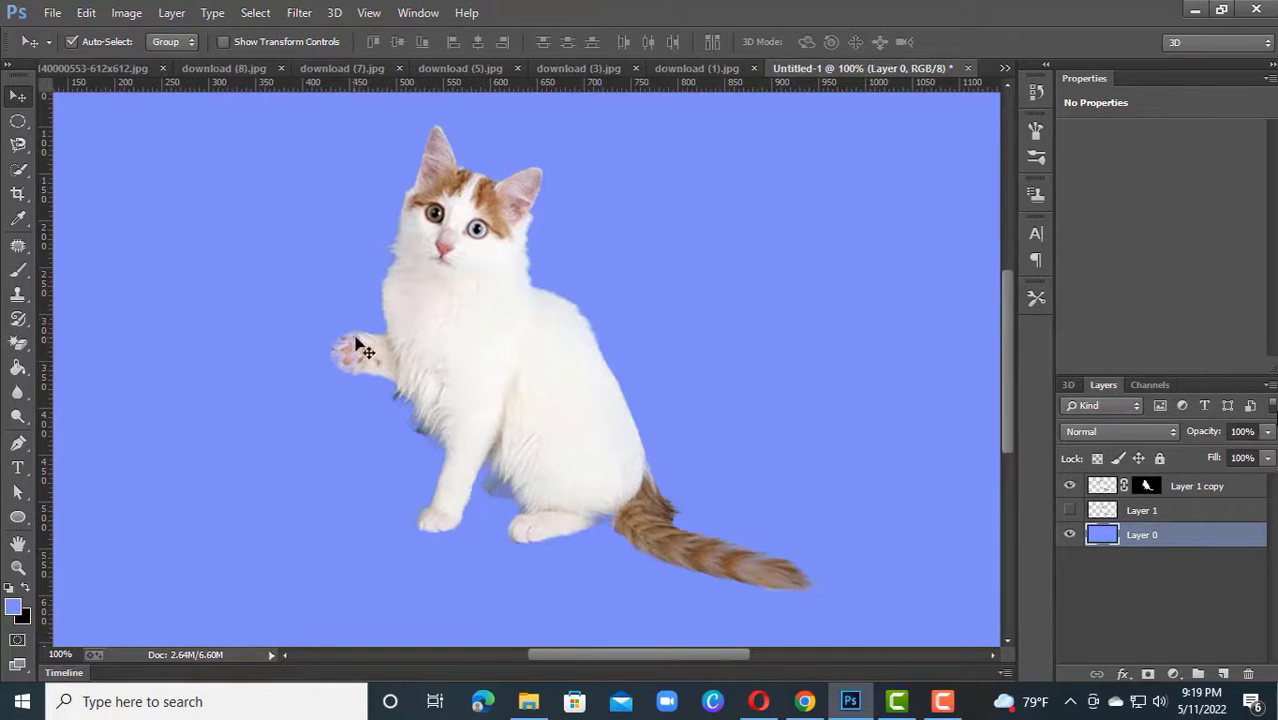
# Darken the light blue backdrop layer with an image adjustment.
pyautogui.click(126, 12)
pyautogui.moveTo(171, 57)
pyautogui.click(371, 77)
pyautogui.moveTo(966, 361); pyautogui.dragTo(983, 385)
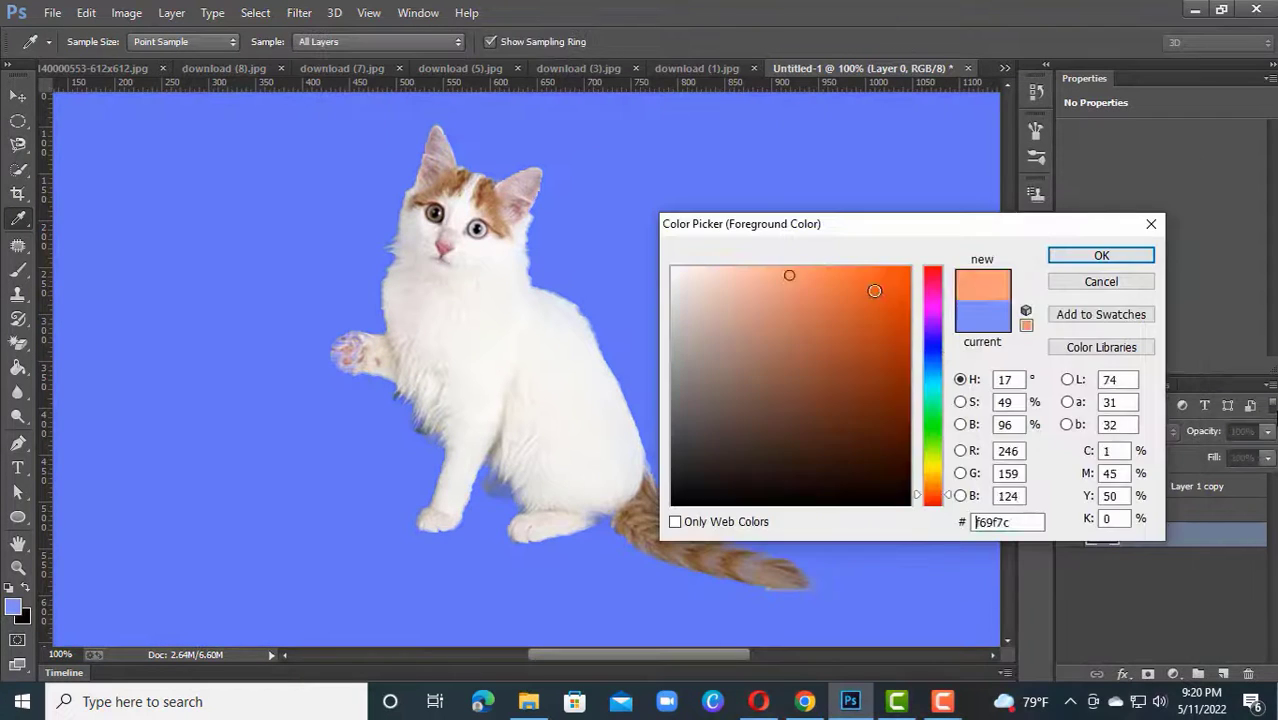
# Fill the backdrop layer with vivid orange and nudge the cat slightly down and to the left.
pyautogui.press('Return')
pyautogui.hotkey('alt', 'Delete')
pyautogui.moveTo(554, 399); pyautogui.dragTo(547, 413)
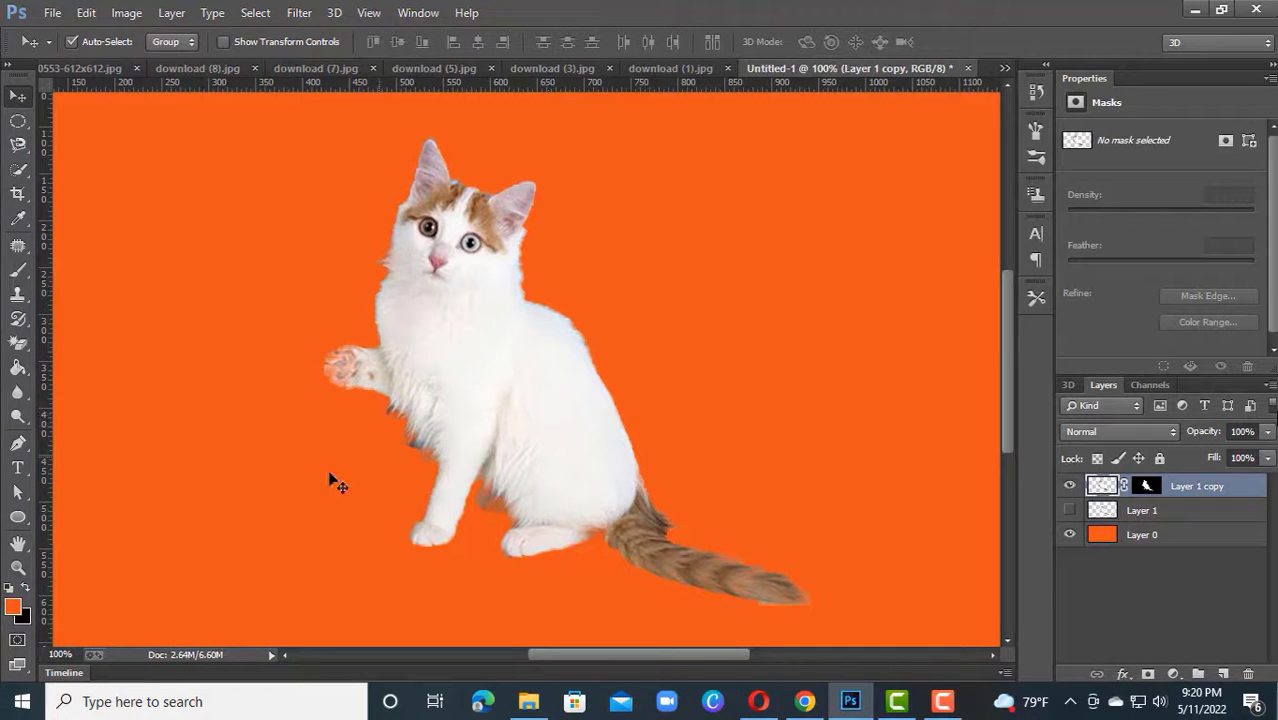
# Add a Curves adjustment layer with the default curve above the masked cat layer.
pyautogui.click(126, 13)
pyautogui.click(1153, 678)
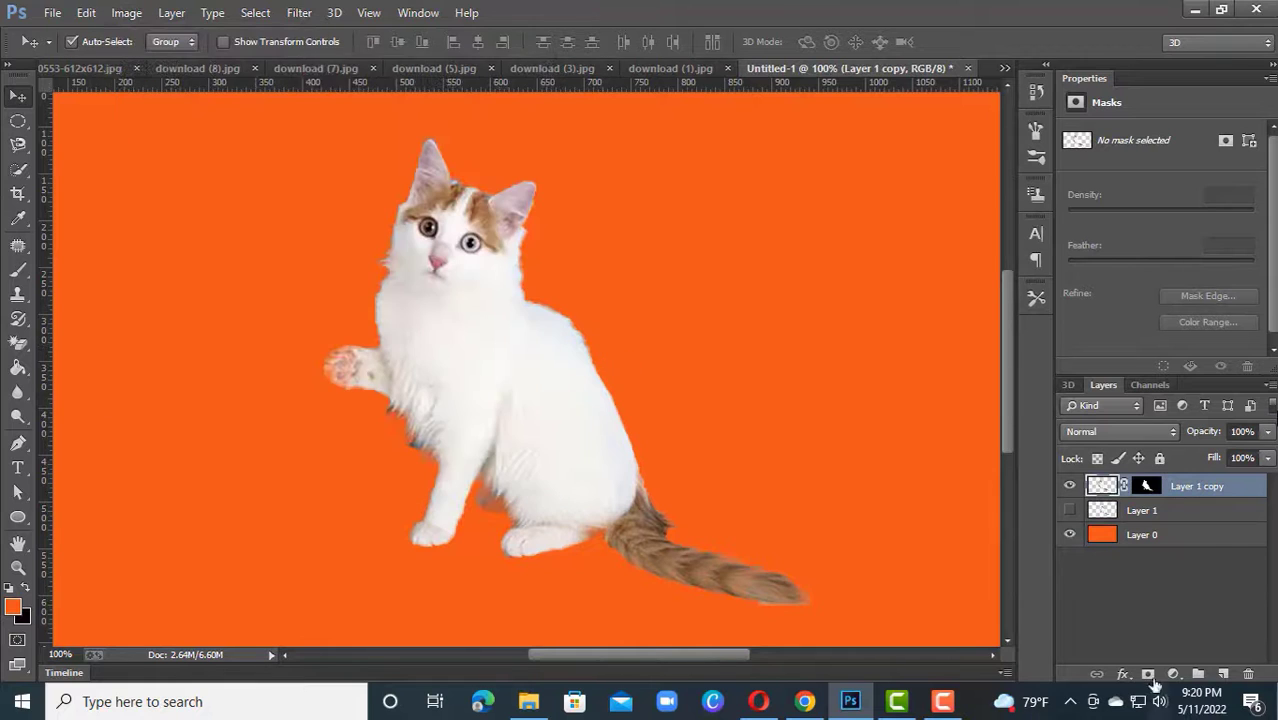
pyautogui.click(1173, 674)
pyautogui.click(1132, 376)
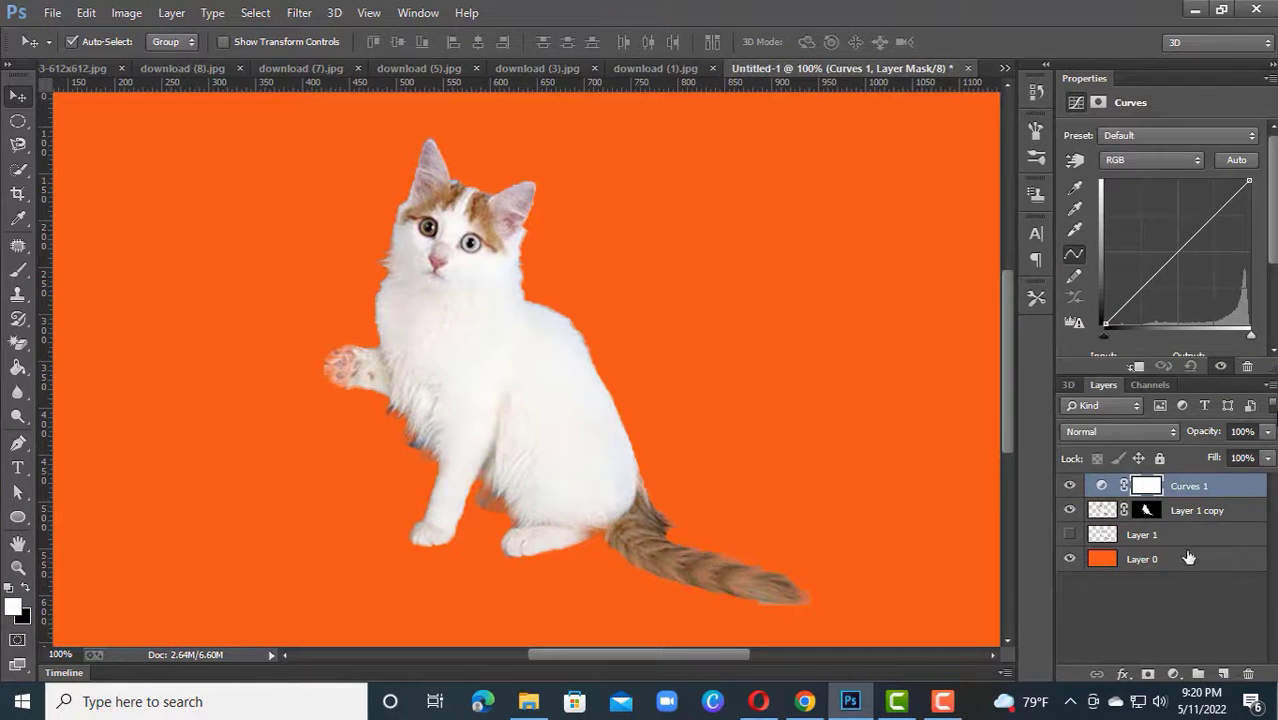
# Add a Curves adjustment layer directly above the orange backdrop and pull its curve down to turn the backdrop deep red.
pyautogui.click(1189, 558)
pyautogui.click(1172, 675)
pyautogui.click(1132, 376)
pyautogui.moveTo(1175, 255); pyautogui.dragTo(1222, 286)
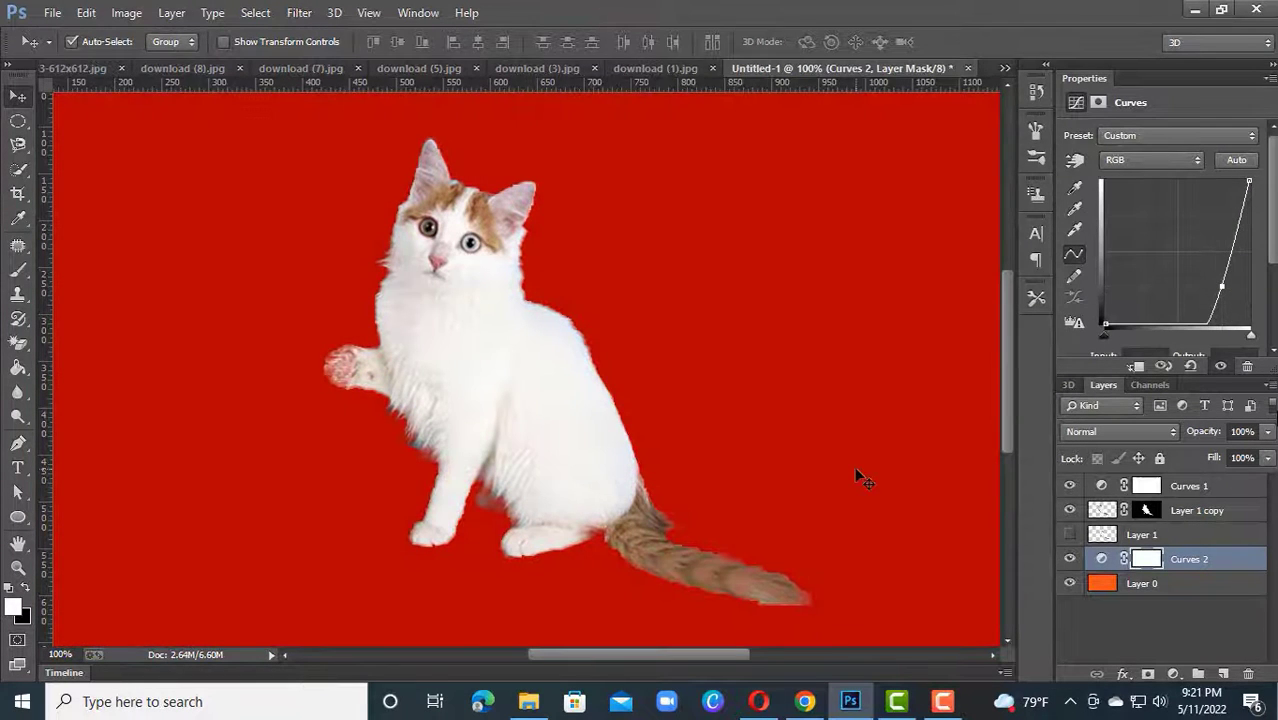
# Merge the visible layers and save the image as a JPEG named Untitled-1 in New folder (2).
pyautogui.hotkey('ctrl', 'shift', 'e')
pyautogui.click(52, 13)
pyautogui.click(88, 244)
pyautogui.click(500, 466)
pyautogui.click(456, 289)
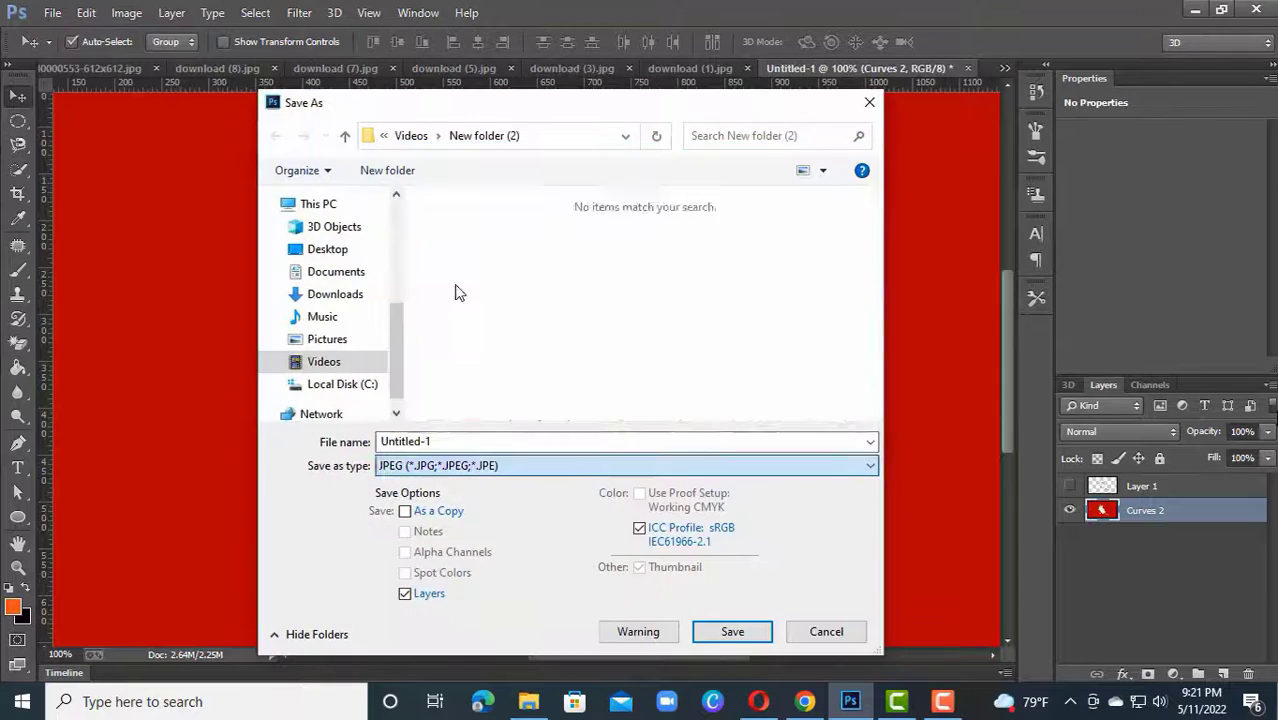
pyautogui.click(733, 631)
pyautogui.click(747, 173)
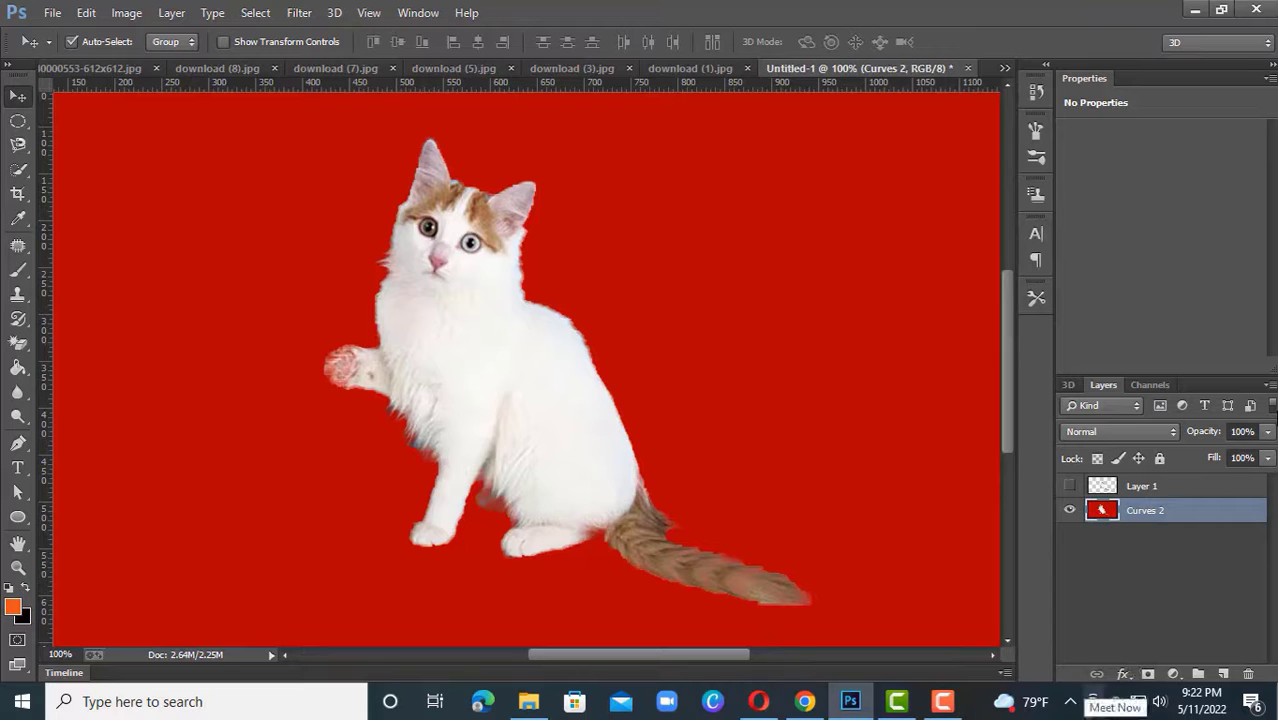
# Show the hidden Layer 1, flip its cat horizontally at full size, and place it left of the larger cat with paws facing.
pyautogui.click(1069, 485)
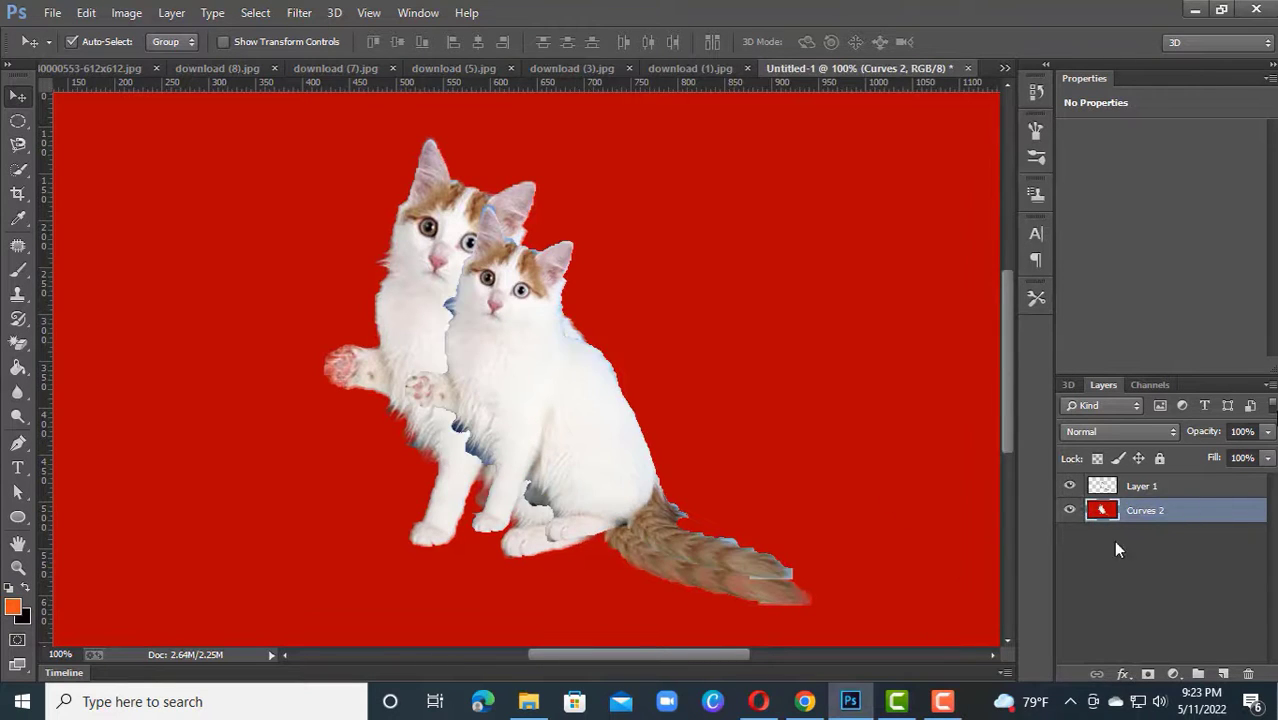
pyautogui.moveTo(552, 366); pyautogui.dragTo(730, 282)
pyautogui.moveTo(730, 282)
pyautogui.mouseDown()
pyautogui.moveTo(742, 261)
pyautogui.moveTo(744, 278)
pyautogui.mouseUp()
pyautogui.moveTo(519, 364); pyautogui.dragTo(410, 348)
pyautogui.moveTo(711, 288); pyautogui.dragTo(230, 416)
pyautogui.moveTo(365, 333); pyautogui.dragTo(548, 335)
pyautogui.hotkey('ctrl', '-')
pyautogui.moveTo(548, 353); pyautogui.dragTo(527, 351)
pyautogui.moveTo(361, 406); pyautogui.dragTo(292, 318)
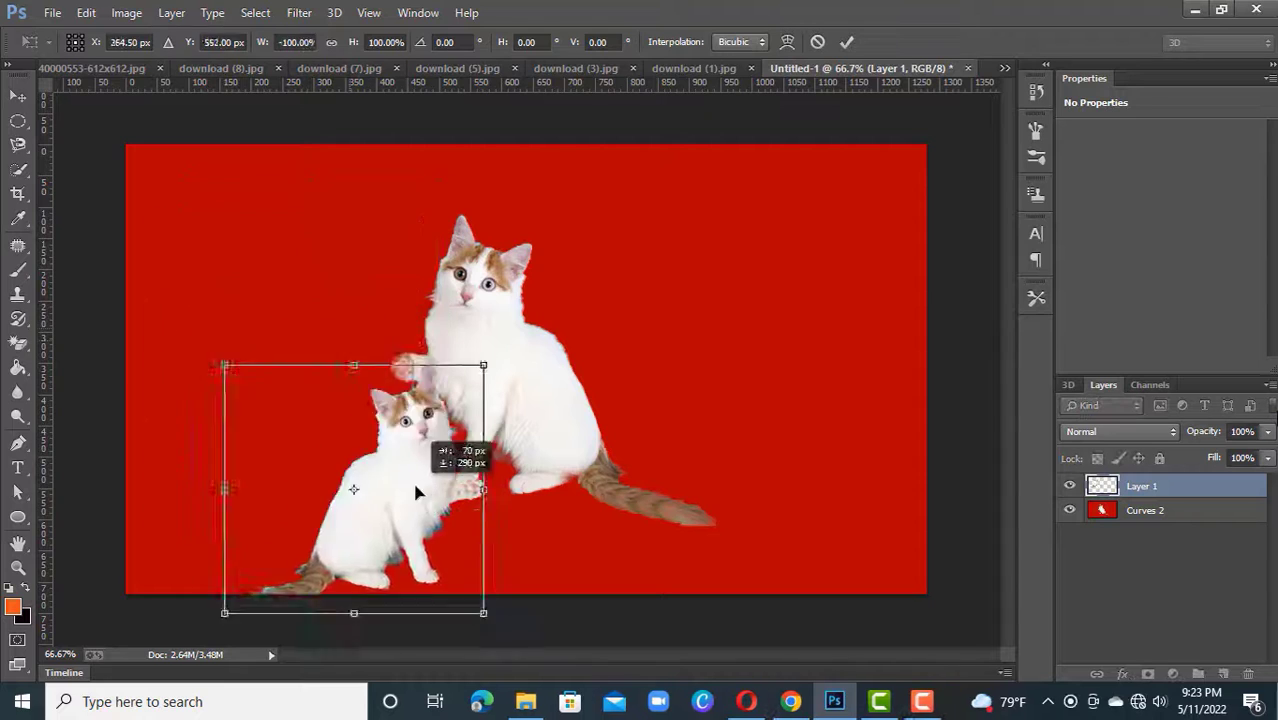
pyautogui.moveTo(412, 479); pyautogui.dragTo(351, 331)
pyautogui.press('Return')
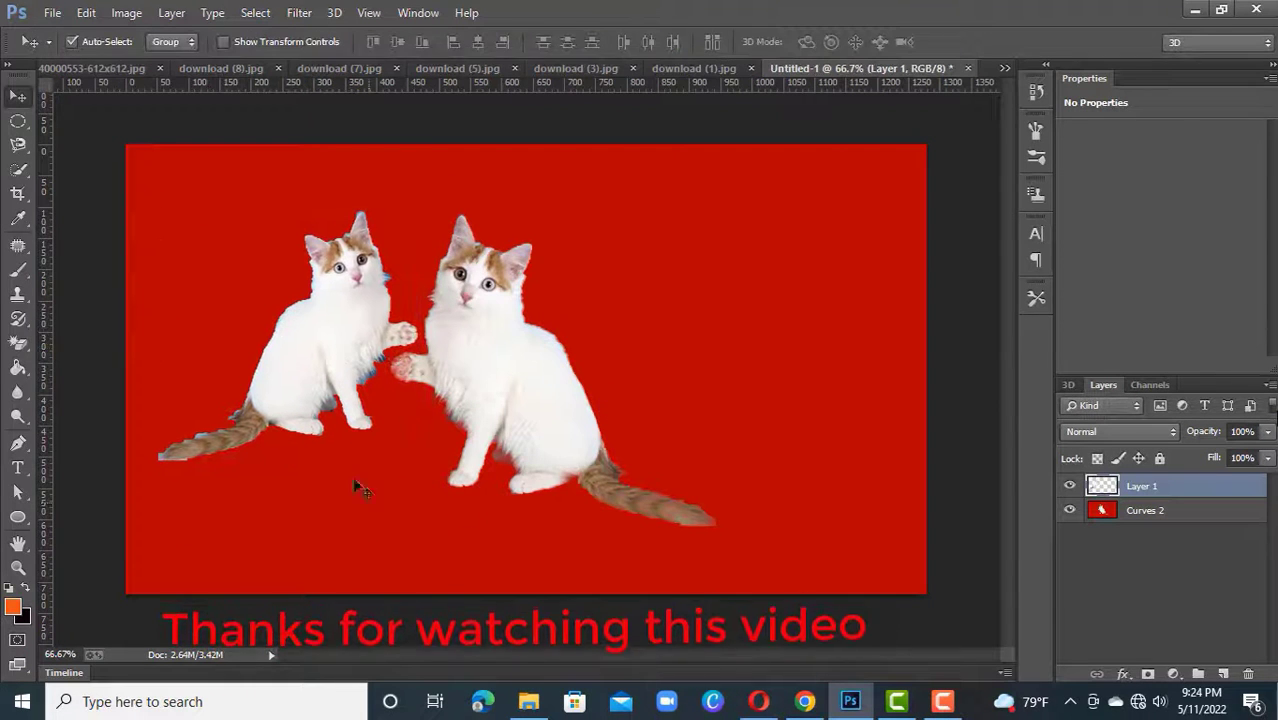
# Merge the mirrored cat layer with the red backdrop layer and activate the Type tool.
pyautogui.click(519, 411)
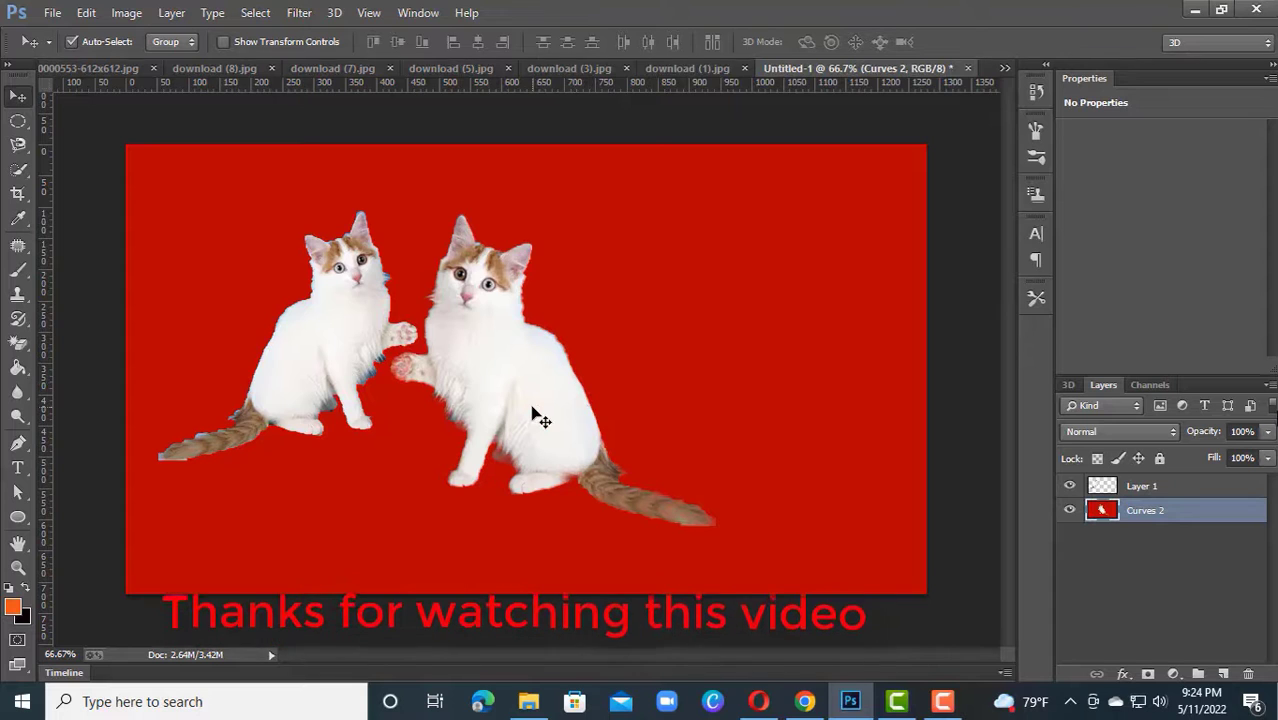
pyautogui.hotkey('ctrl', 'e')
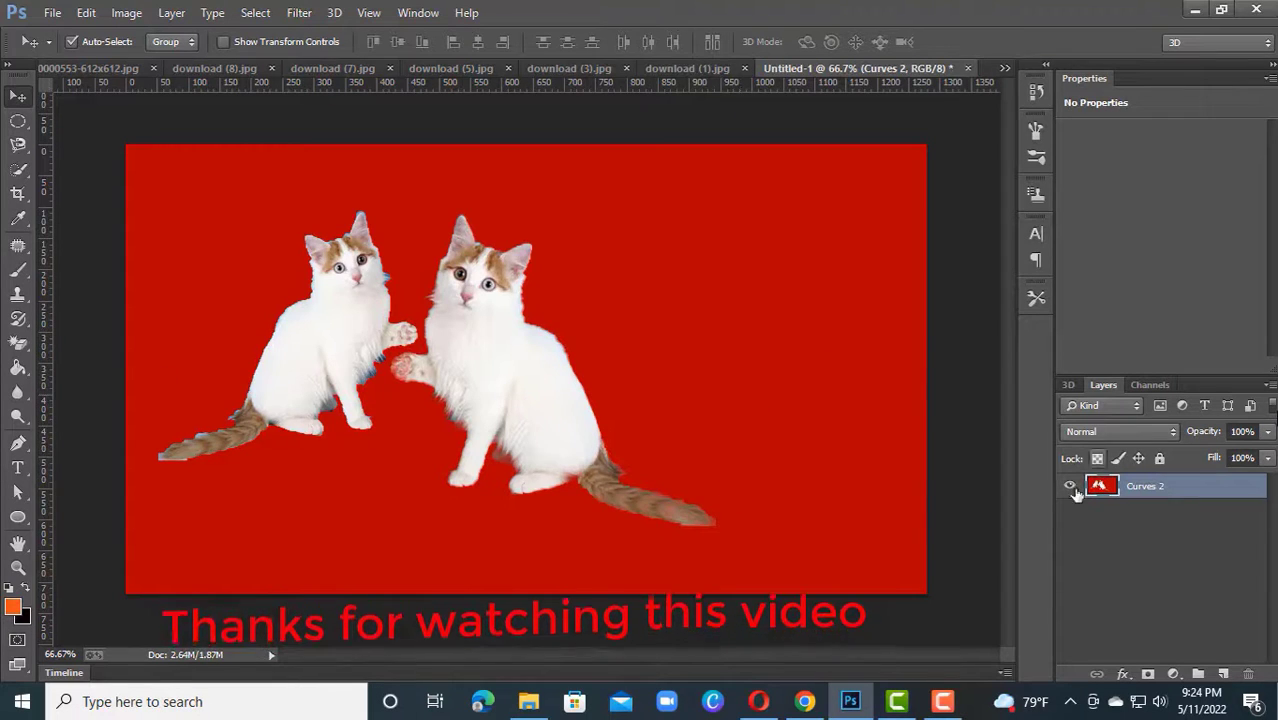
pyautogui.click(18, 468)
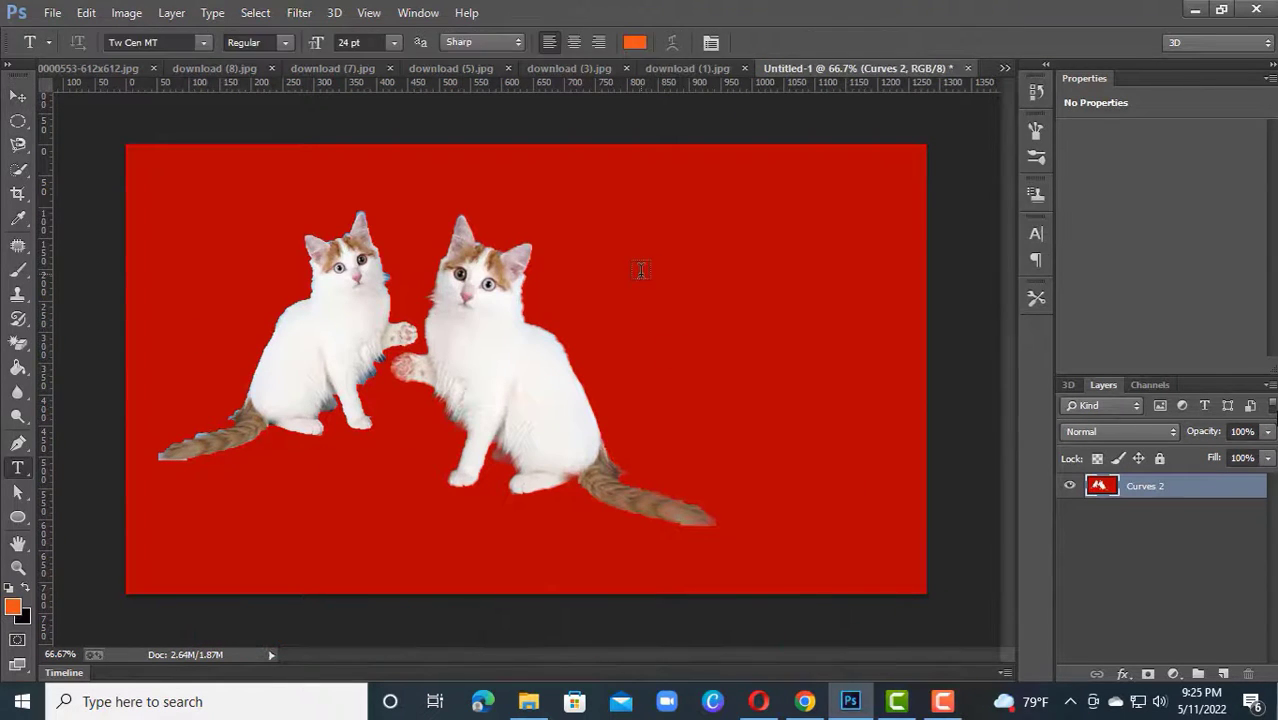
# Add the white 30 pt text "Background Remove" on the red backdrop beside the larger cat's head.
pyautogui.click(641, 272)
pyautogui.click(640, 44)
pyautogui.click(674, 264)
pyautogui.click(1103, 259)
pyautogui.click(394, 42)
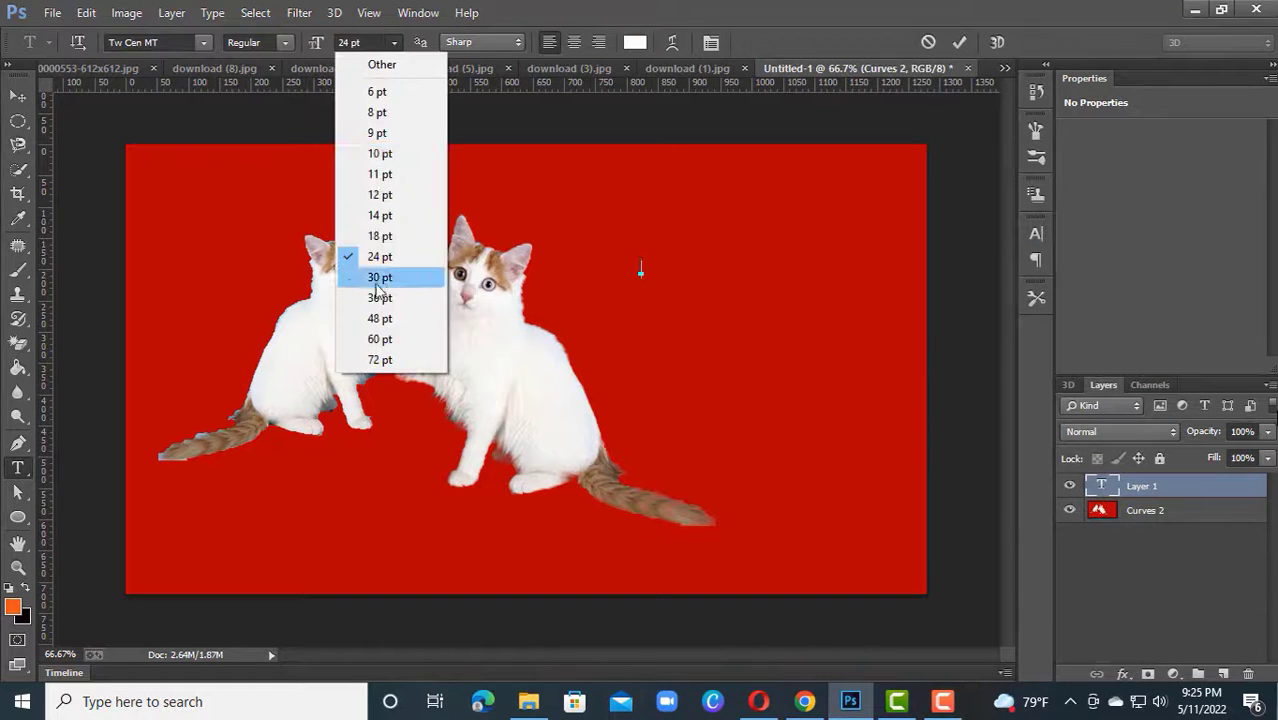
pyautogui.click(385, 274)
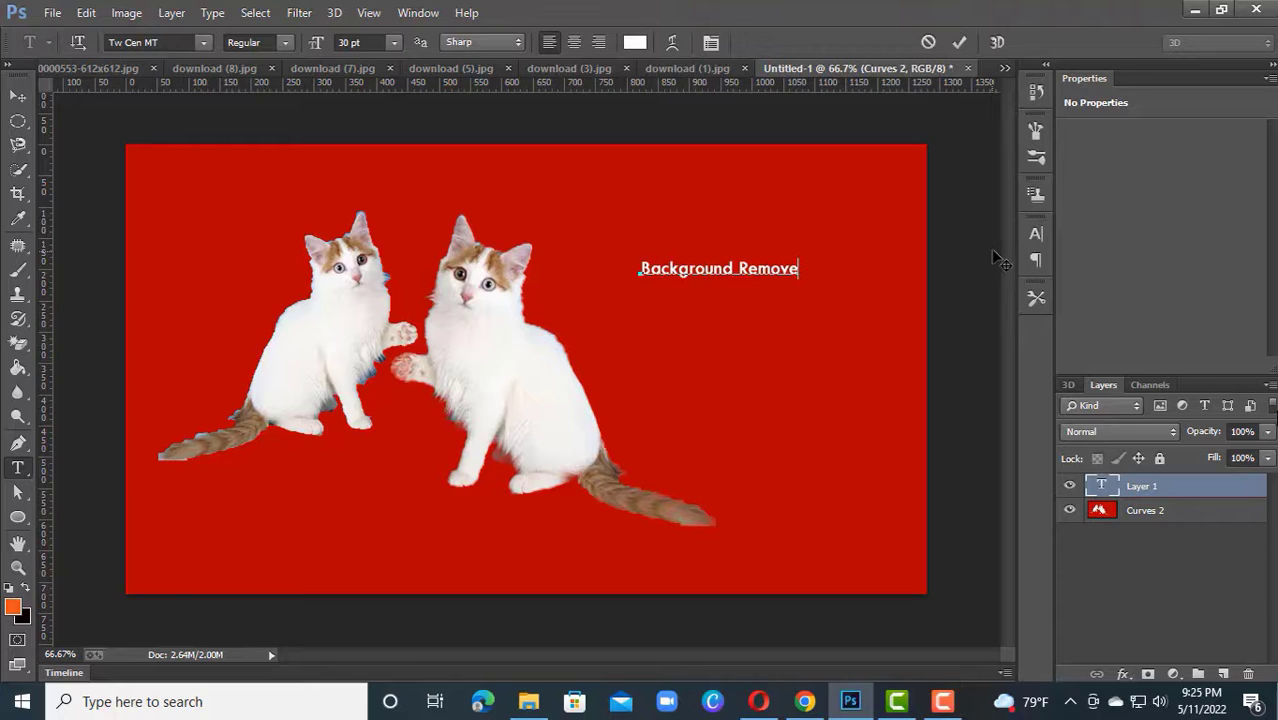
pyautogui.click(25, 96)
pyautogui.moveTo(722, 266); pyautogui.dragTo(719, 255)
# Add the text "Heair Masking" to the right of the larger cat and move "Background Remove" down to just above it.
pyautogui.click(18, 468)
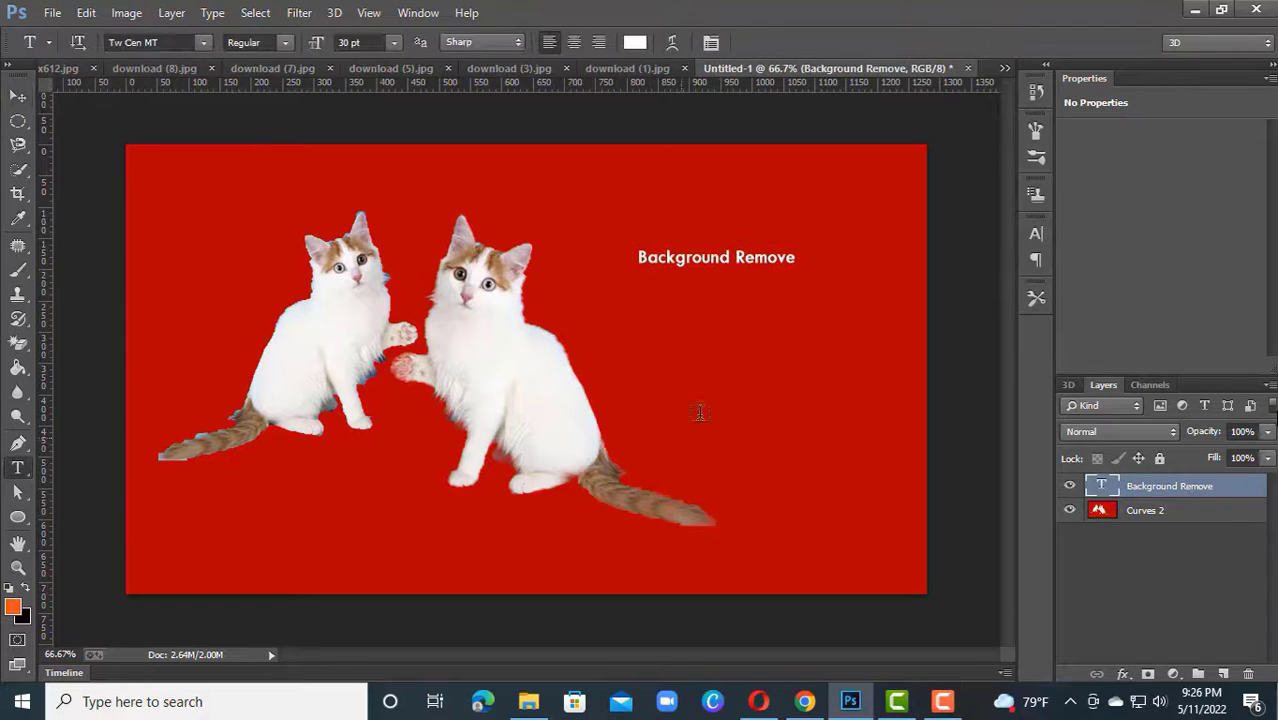
pyautogui.click(647, 332)
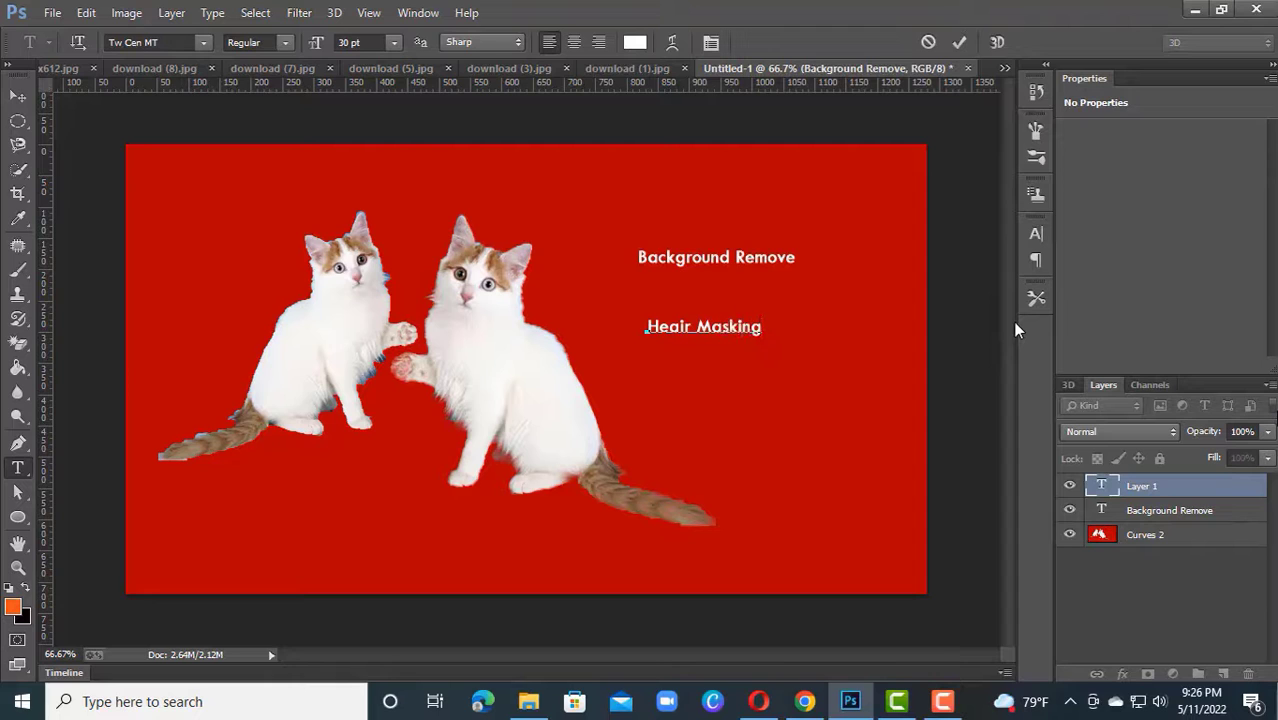
pyautogui.click(24, 98)
pyautogui.moveTo(723, 326); pyautogui.dragTo(791, 388)
pyautogui.moveTo(718, 258); pyautogui.dragTo(678, 333)
# Add the text "Master Class" in the upper right of the image, above "Background Remove".
pyautogui.click(18, 468)
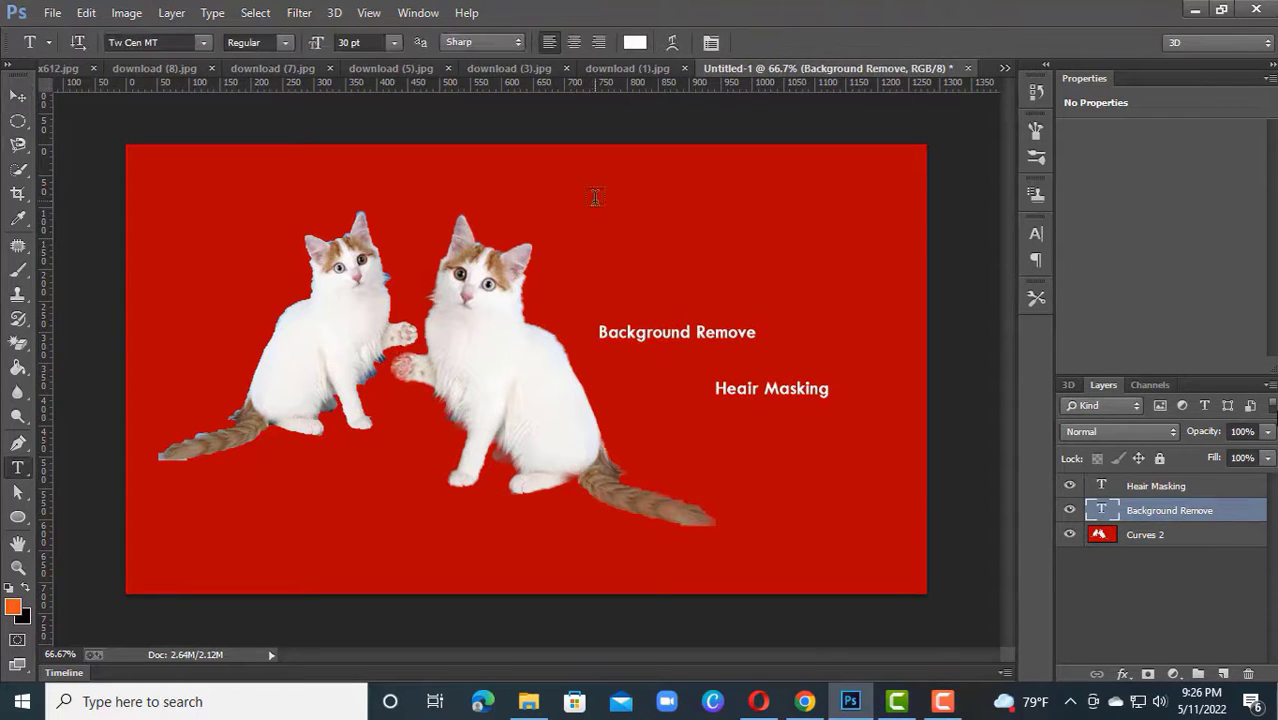
pyautogui.click(595, 197)
pyautogui.write('Master Class')
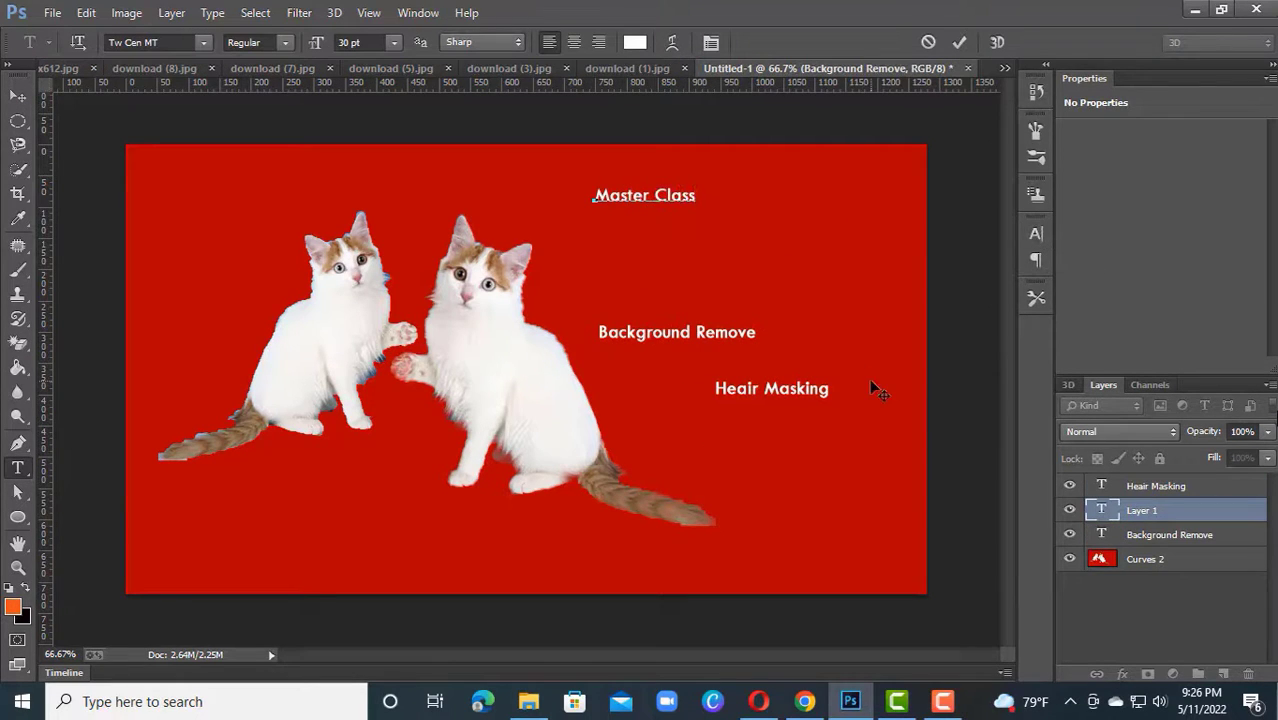
pyautogui.click(20, 96)
pyautogui.moveTo(644, 199); pyautogui.dragTo(695, 235)
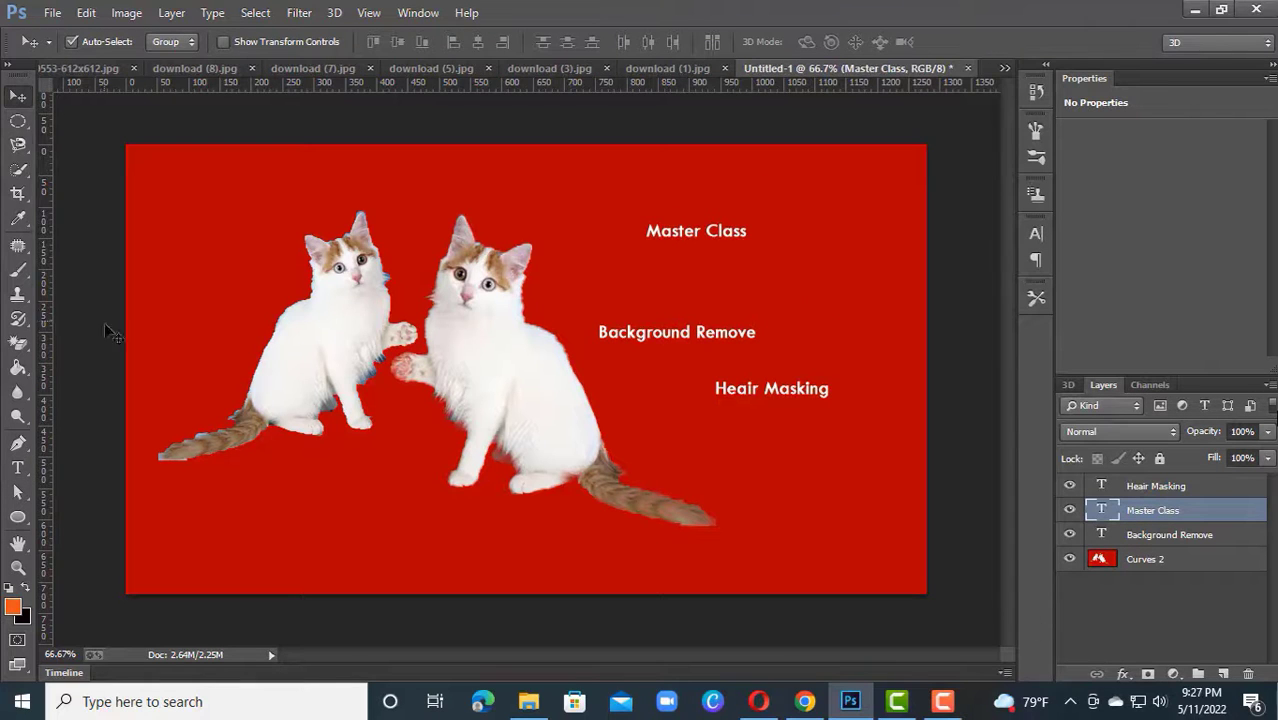
# Add the text "Photoshop" on the red backdrop below the smaller cat.
pyautogui.click(18, 468)
pyautogui.click(272, 499)
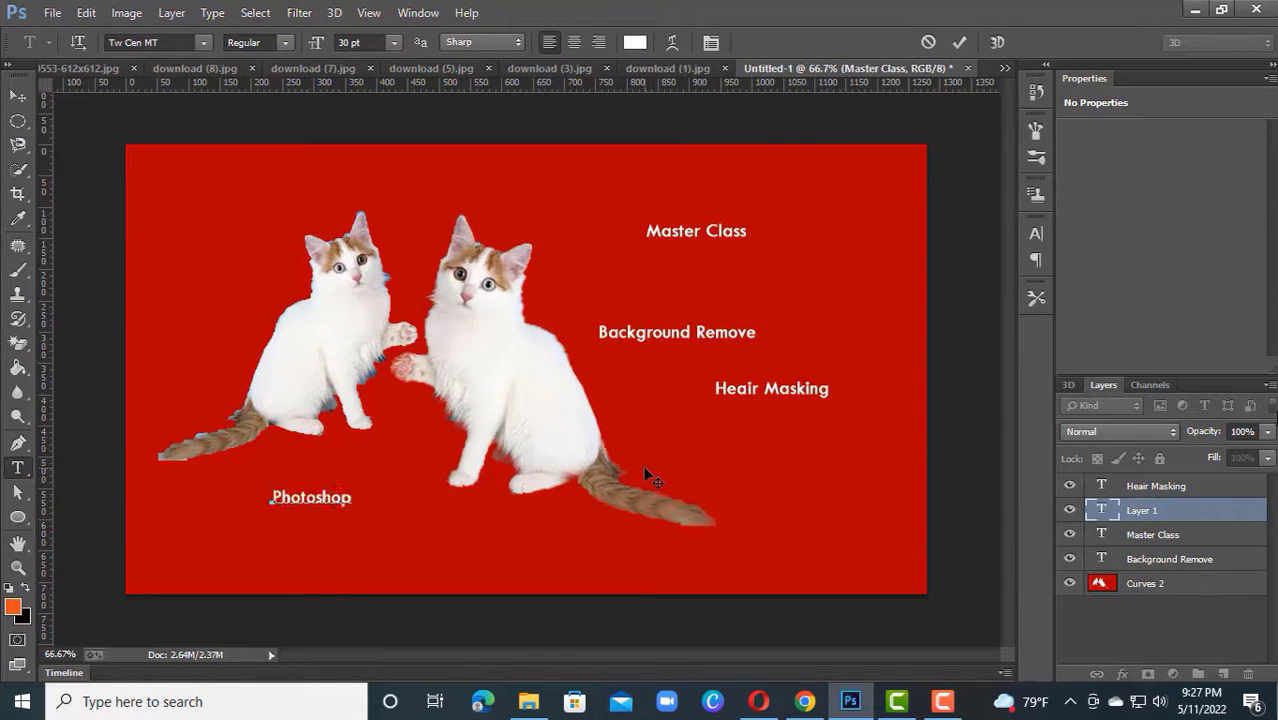
pyautogui.click(18, 96)
pyautogui.moveTo(329, 499); pyautogui.dragTo(362, 499)
# Apply a near-black Color Overlay (#0e0101) to the "Photoshop" text.
pyautogui.doubleClick(1223, 514)
pyautogui.click(775, 331)
pyautogui.click(1093, 169)
pyautogui.click(899, 493)
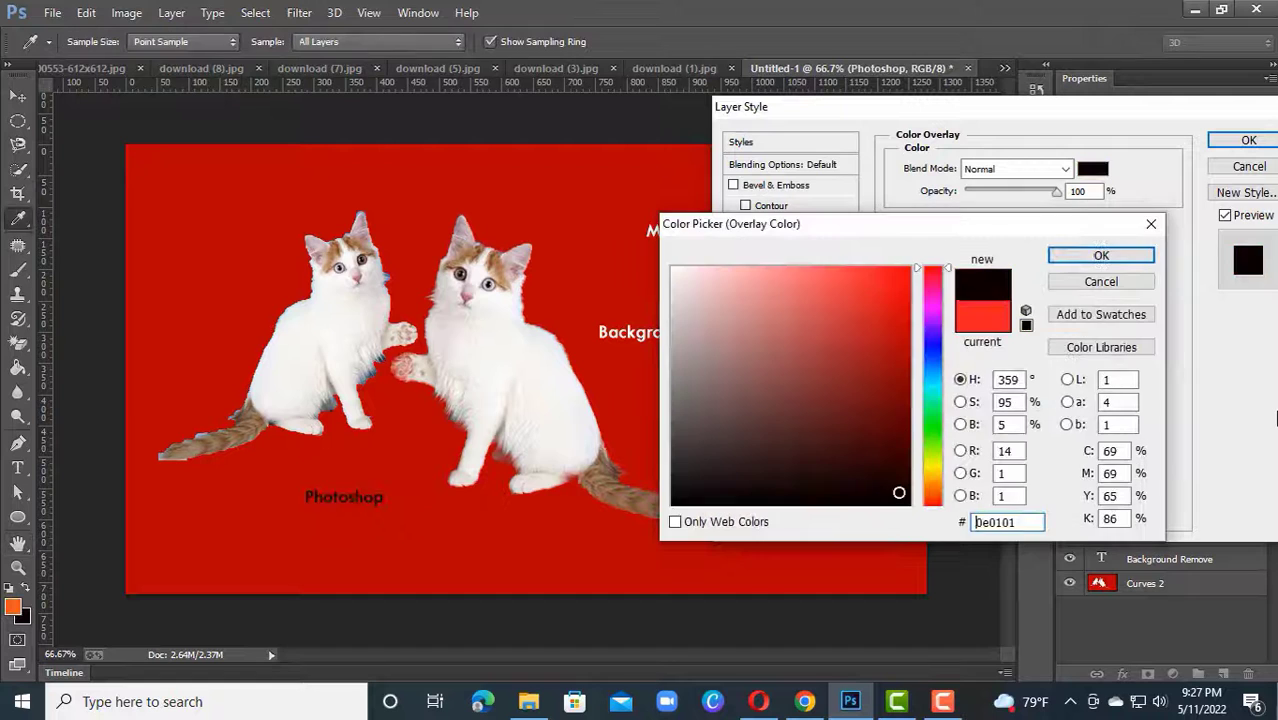
pyautogui.click(1101, 258)
pyautogui.press('Return')
# Enlarge the "Photoshop" text to about four times its width and position it below the two cats.
pyautogui.hotkey('ctrl', 't')
pyautogui.moveTo(386, 510); pyautogui.dragTo(476, 553)
pyautogui.moveTo(384, 510); pyautogui.dragTo(380, 531)
pyautogui.moveTo(462, 550); pyautogui.dragTo(499, 563)
pyautogui.moveTo(422, 527); pyautogui.dragTo(456, 539)
pyautogui.press('Return')
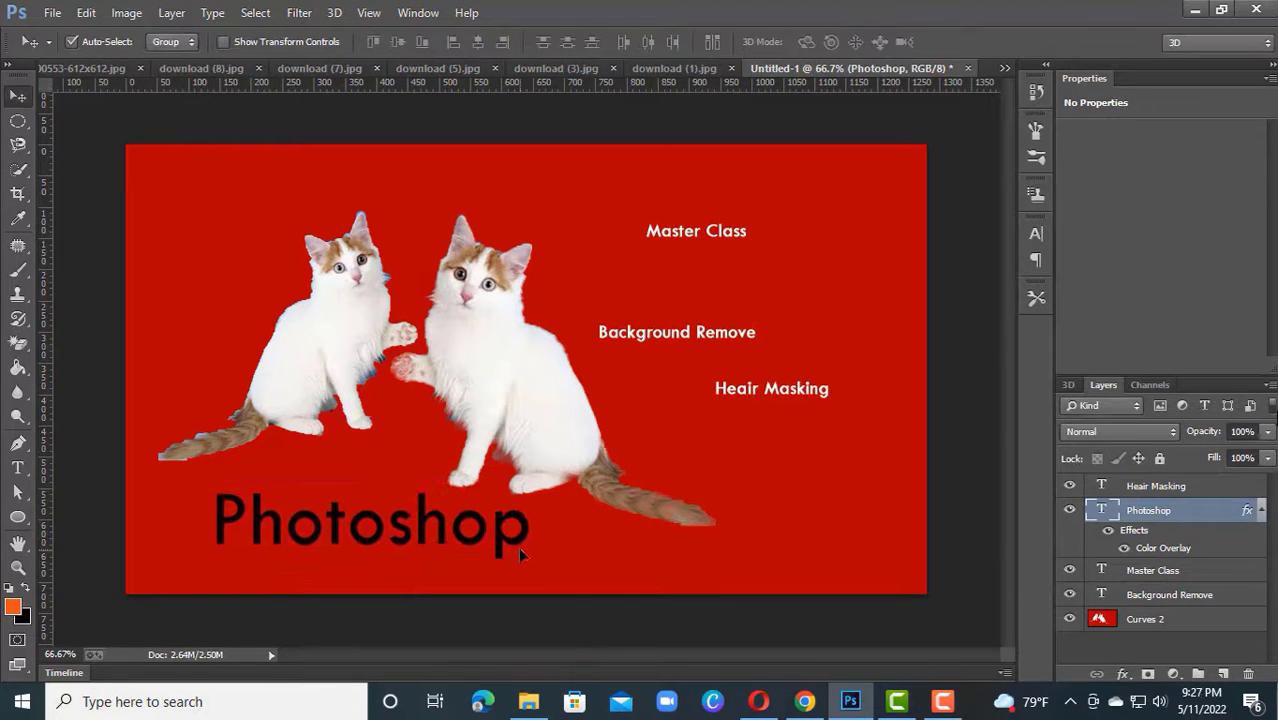
# Scale up the "Master Class" text from its centre to make it the headline beside the larger cat.
pyautogui.click(688, 235)
pyautogui.hotkey('ctrl', 't')
pyautogui.moveTo(749, 241); pyautogui.dragTo(787, 289)
pyautogui.press('Return')
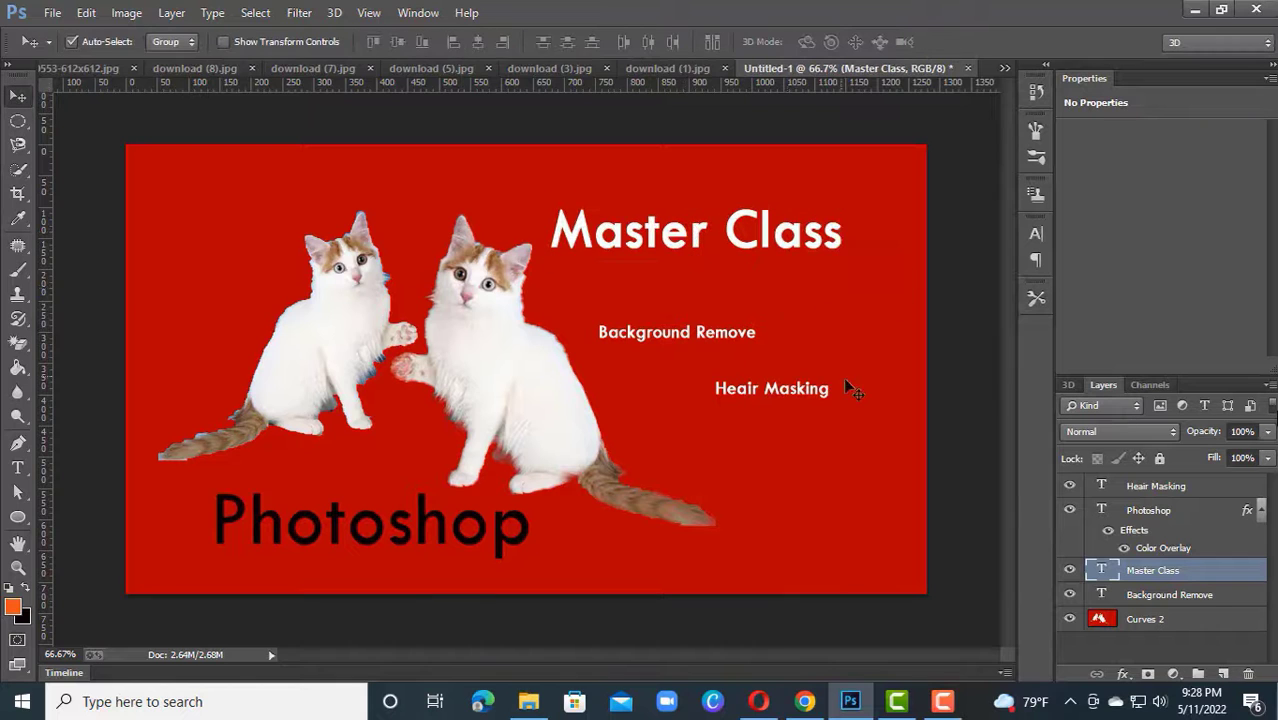
# Apply a yellow Color Overlay and a Gradient Overlay to the "Background Remove" text.
pyautogui.moveTo(669, 328); pyautogui.dragTo(706, 325)
pyautogui.doubleClick(1206, 595)
pyautogui.doubleClick(1236, 597)
pyautogui.click(780, 348)
pyautogui.click(824, 330)
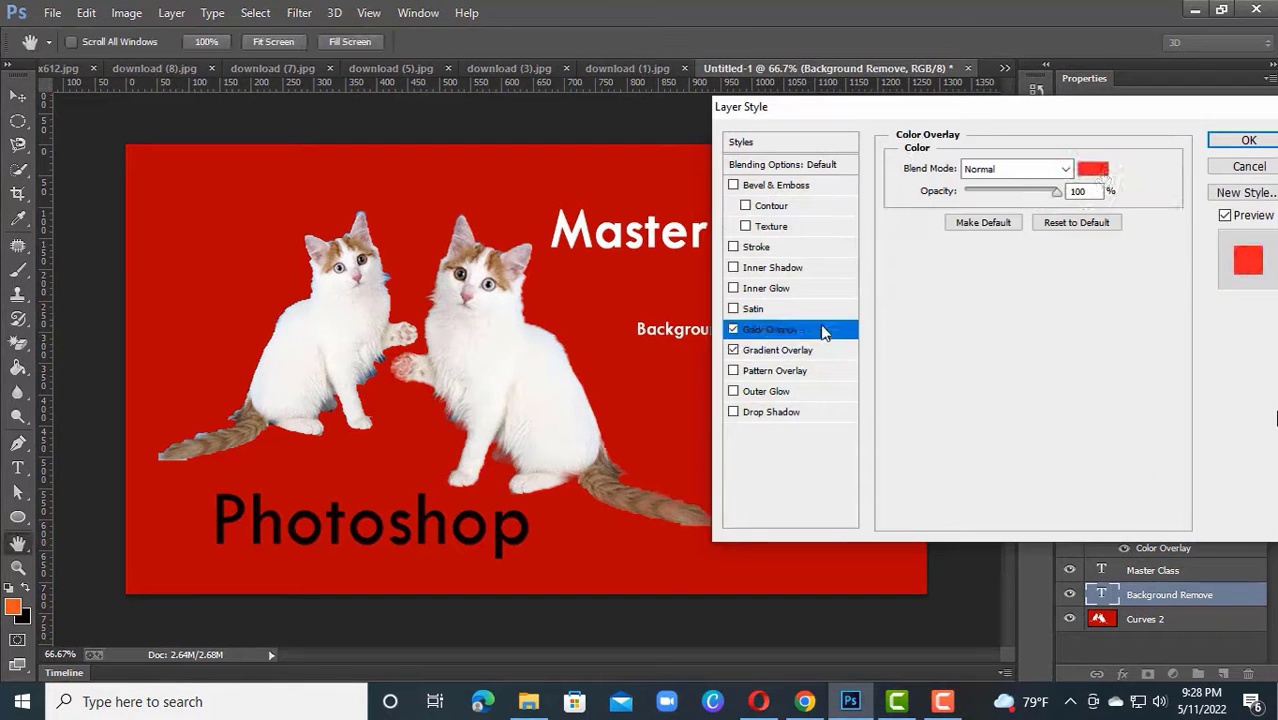
pyautogui.click(1094, 169)
pyautogui.click(936, 355)
pyautogui.moveTo(930, 224); pyautogui.dragTo(979, 345)
pyautogui.click(985, 584)
pyautogui.click(1150, 376)
pyautogui.click(1247, 140)
# Enlarge the "Background Remove" text and move it up directly beneath "Master Class".
pyautogui.hotkey('ctrl', 't')
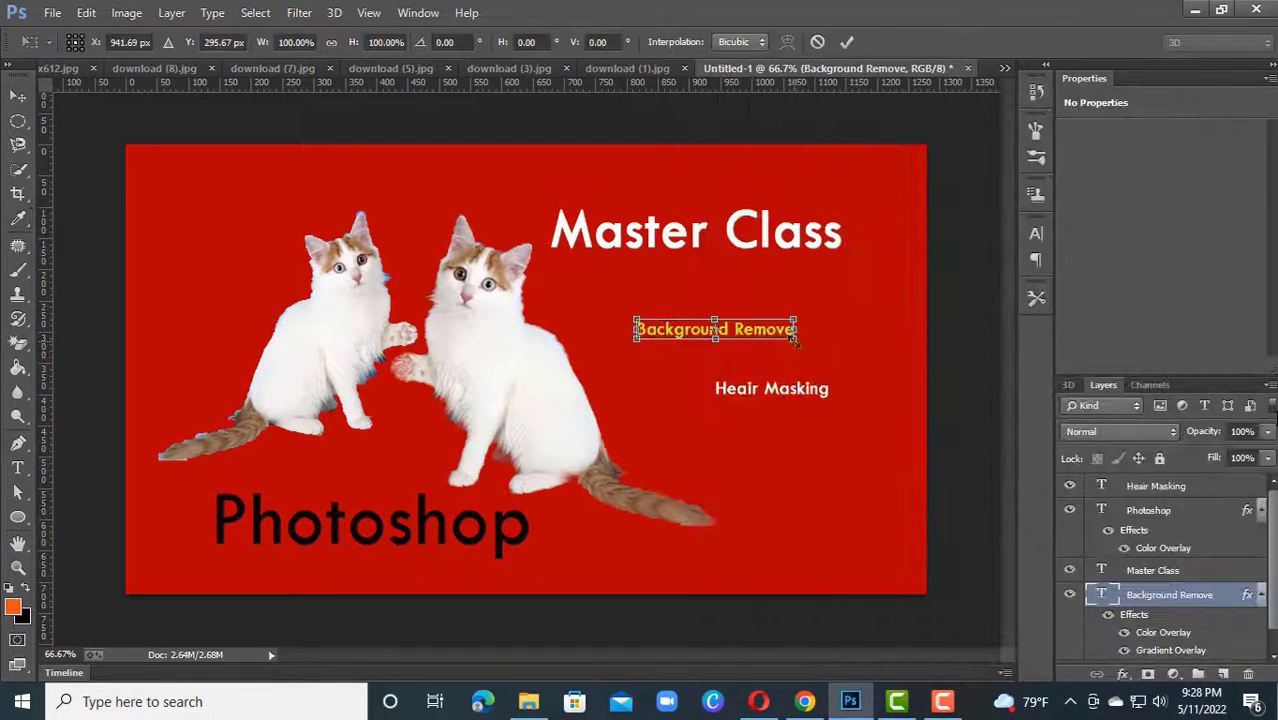
pyautogui.moveTo(794, 341); pyautogui.dragTo(851, 348)
pyautogui.moveTo(736, 341); pyautogui.dragTo(741, 303)
pyautogui.press('Return')
# Enlarge the "Heair Masking" text and place it directly beneath "Background Remove".
pyautogui.click(775, 392)
pyautogui.hotkey('ctrl', 't')
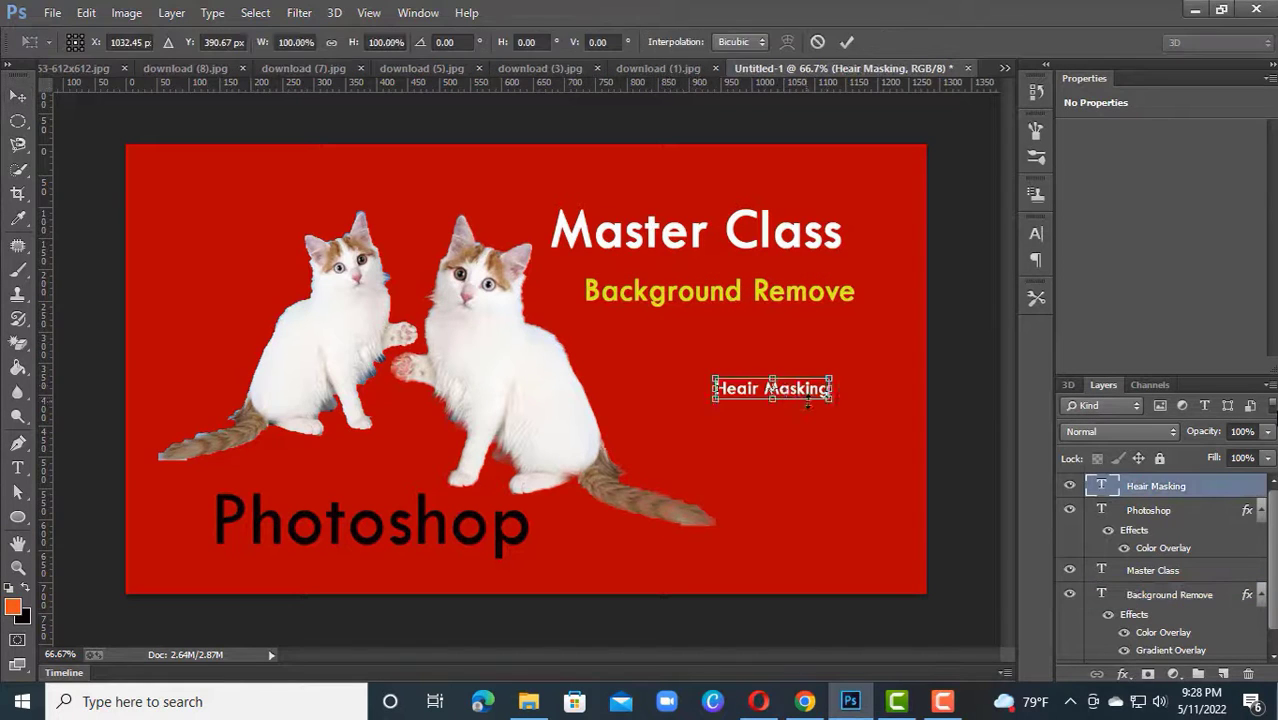
pyautogui.moveTo(830, 399); pyautogui.dragTo(921, 415)
pyautogui.moveTo(790, 393); pyautogui.dragTo(753, 358)
pyautogui.press('Return')
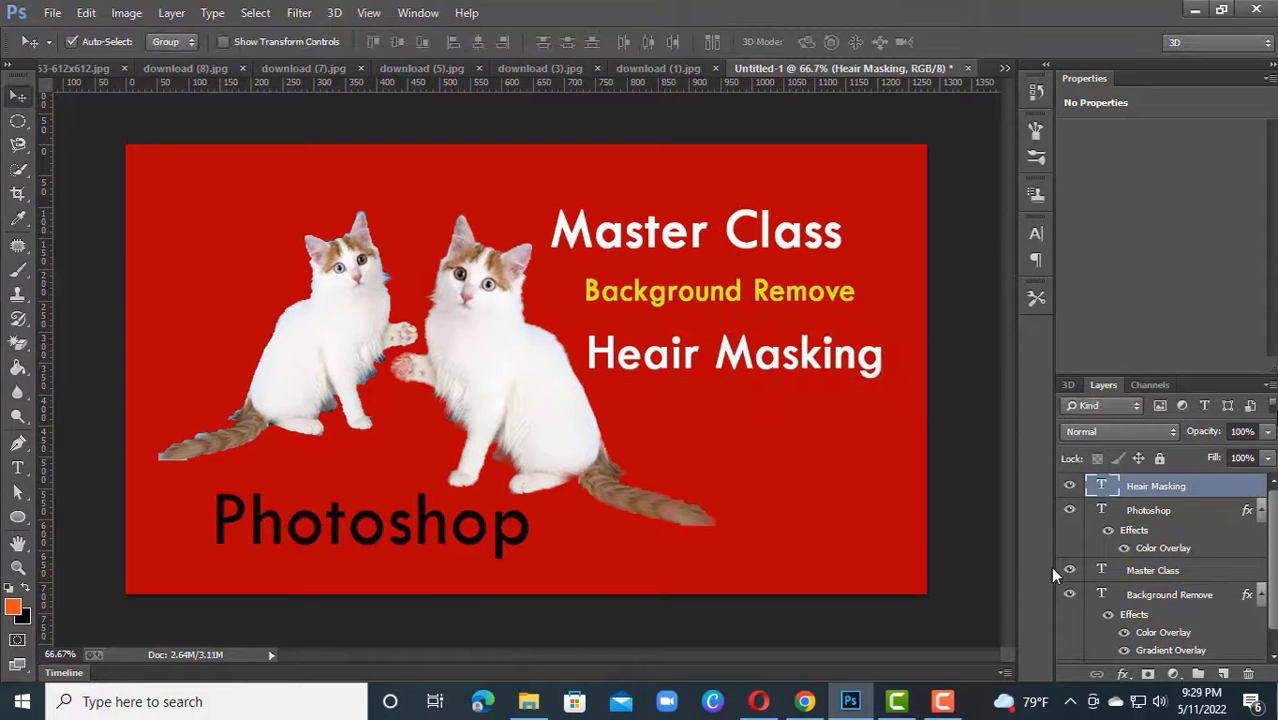
# Add a Drop Shadow to the "Background Remove" and "Master Class" text layers.
pyautogui.click(790, 300)
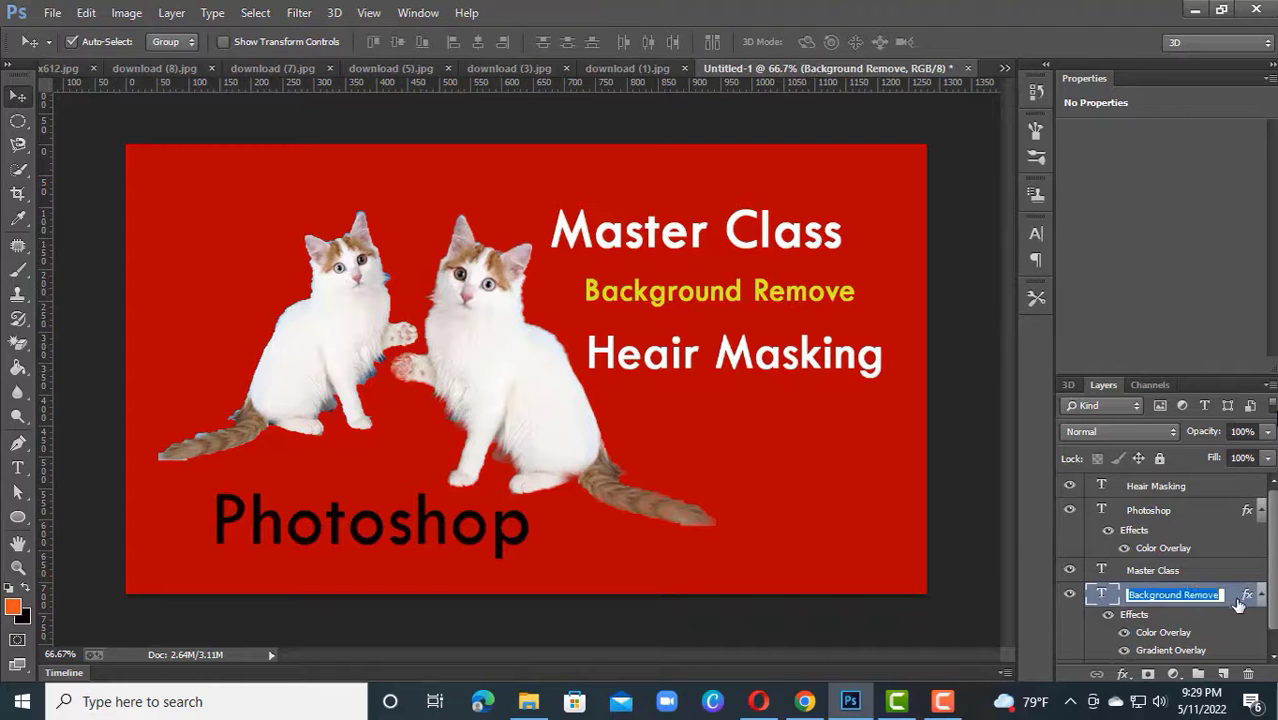
pyautogui.doubleClick(1236, 598)
pyautogui.click(794, 416)
pyautogui.press('Return')
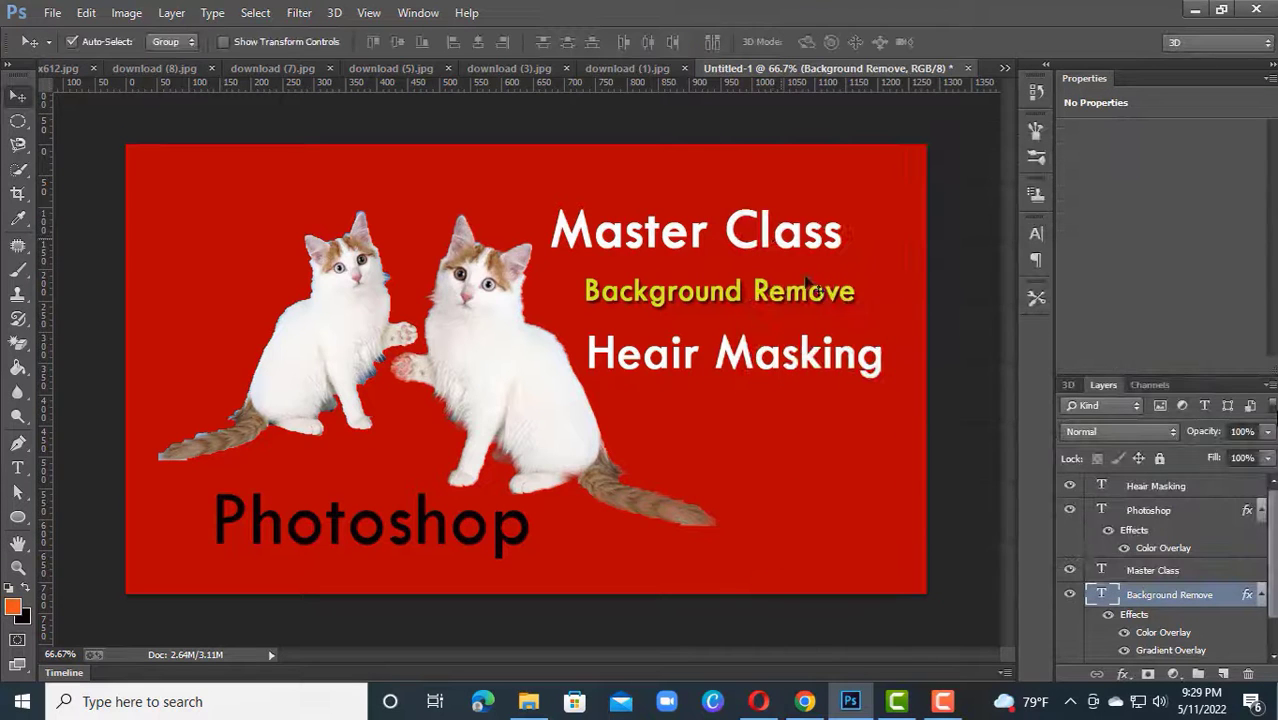
pyautogui.doubleClick(1204, 573)
pyautogui.click(868, 466)
pyautogui.press('Return')
# Give the "Photoshop" text a white Drop Shadow, changing its blend mode and widening it into a pale halo around the letters.
pyautogui.click(449, 546)
pyautogui.doubleClick(1186, 516)
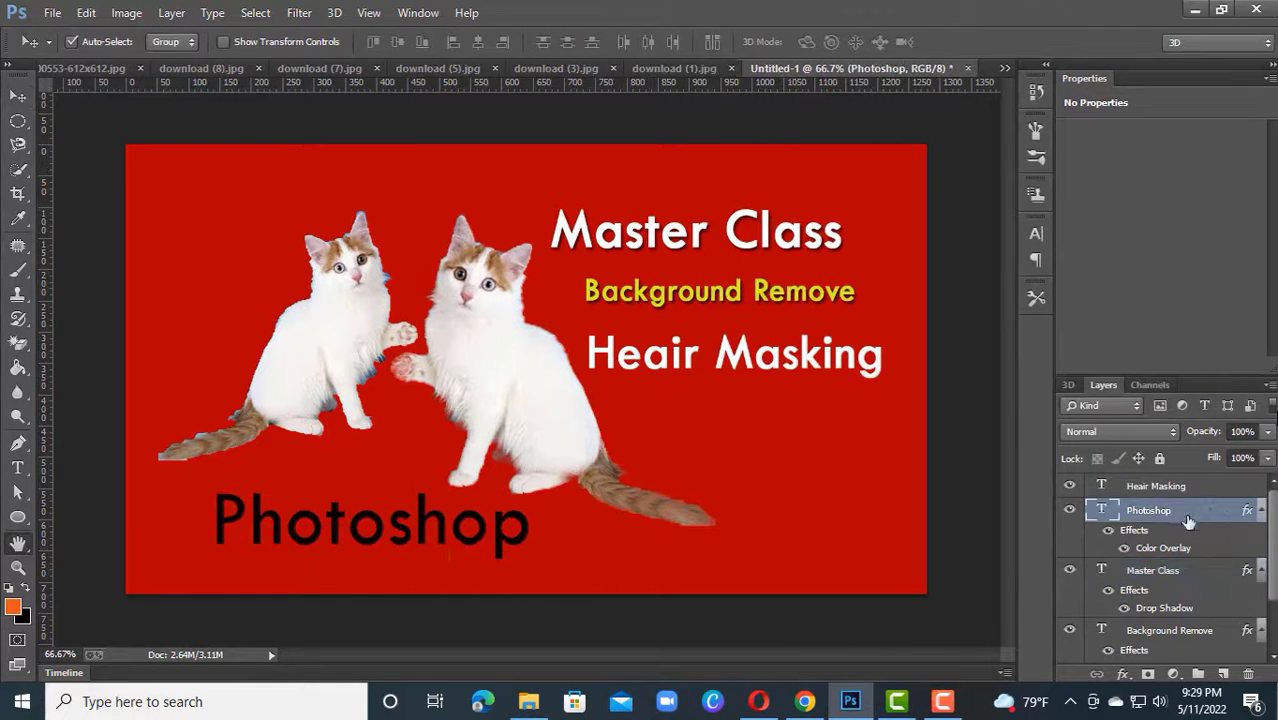
pyautogui.click(824, 463)
pyautogui.click(1143, 220)
pyautogui.click(722, 391)
pyautogui.click(1163, 382)
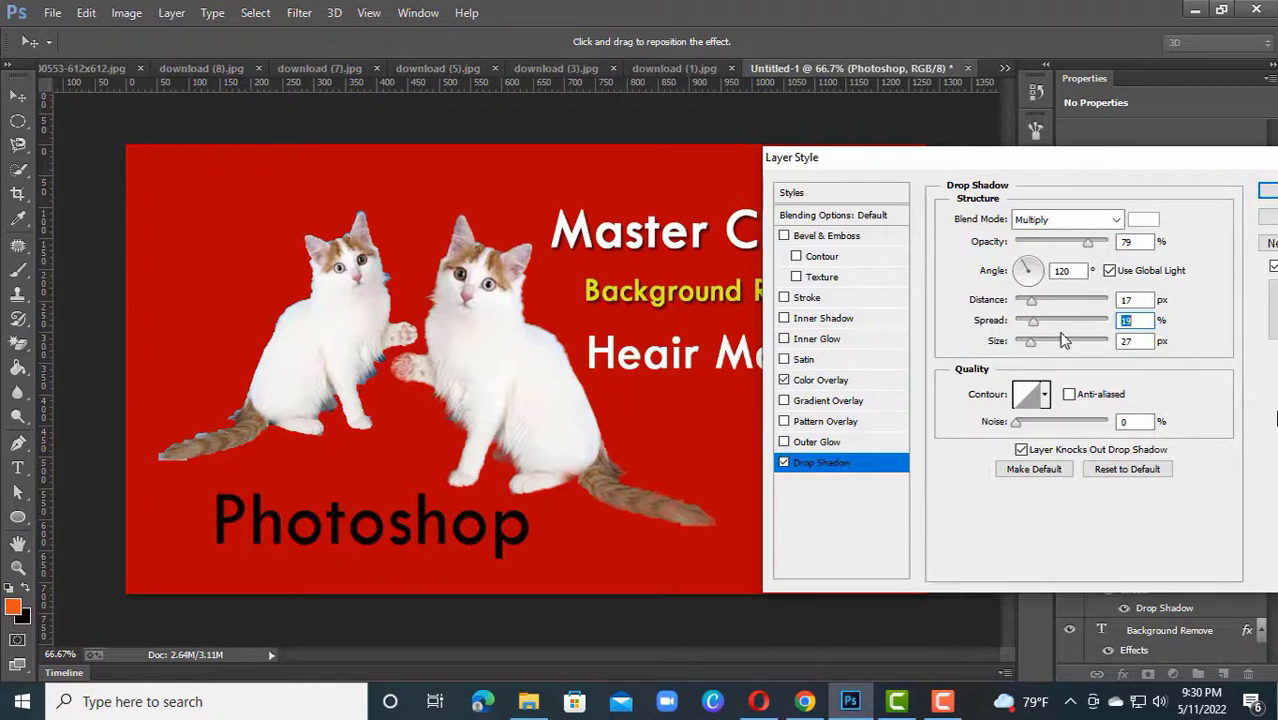
pyautogui.click(1115, 220)
pyautogui.click(1030, 239)
pyautogui.moveTo(1031, 301); pyautogui.dragTo(1097, 322)
pyautogui.moveTo(1019, 157); pyautogui.dragTo(953, 176)
# Enable a Gradient Overlay on the "Photoshop" text, set its Color Overlay to pure black and apply the layer style.
pyautogui.click(816, 416)
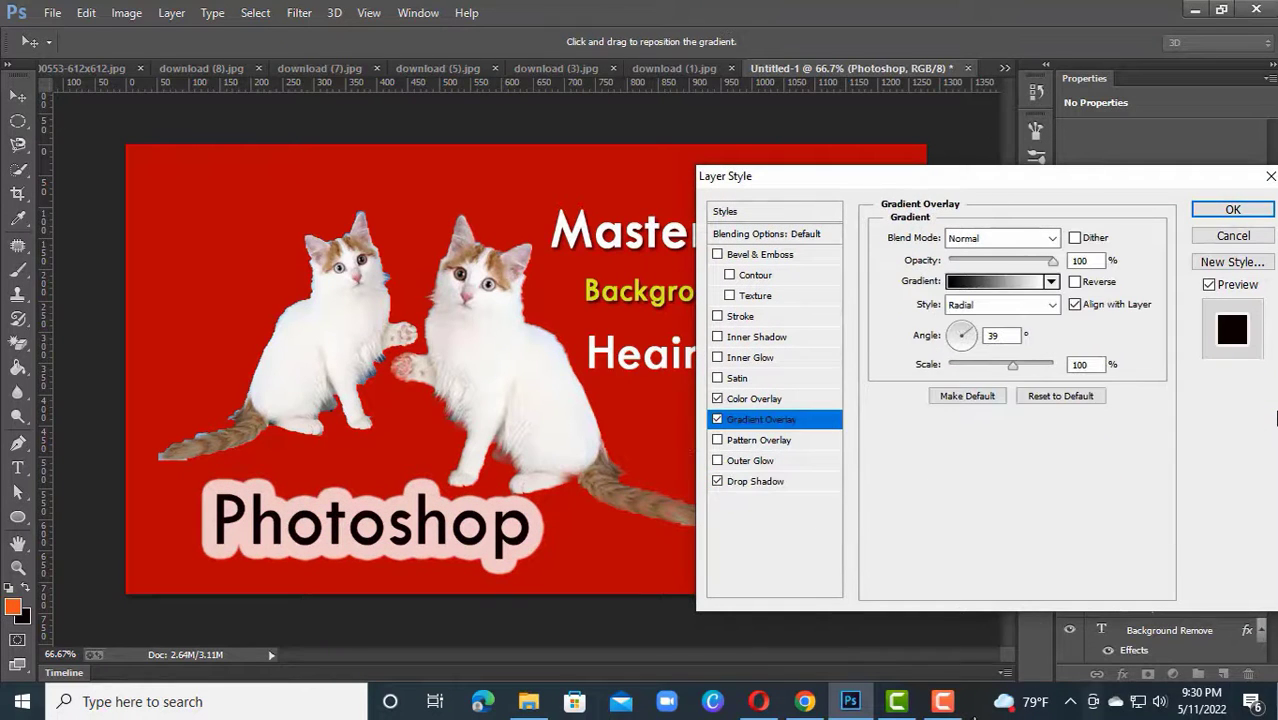
pyautogui.click(754, 400)
pyautogui.click(1084, 242)
pyautogui.moveTo(953, 464); pyautogui.dragTo(962, 630)
pyautogui.click(984, 579)
pyautogui.click(1160, 378)
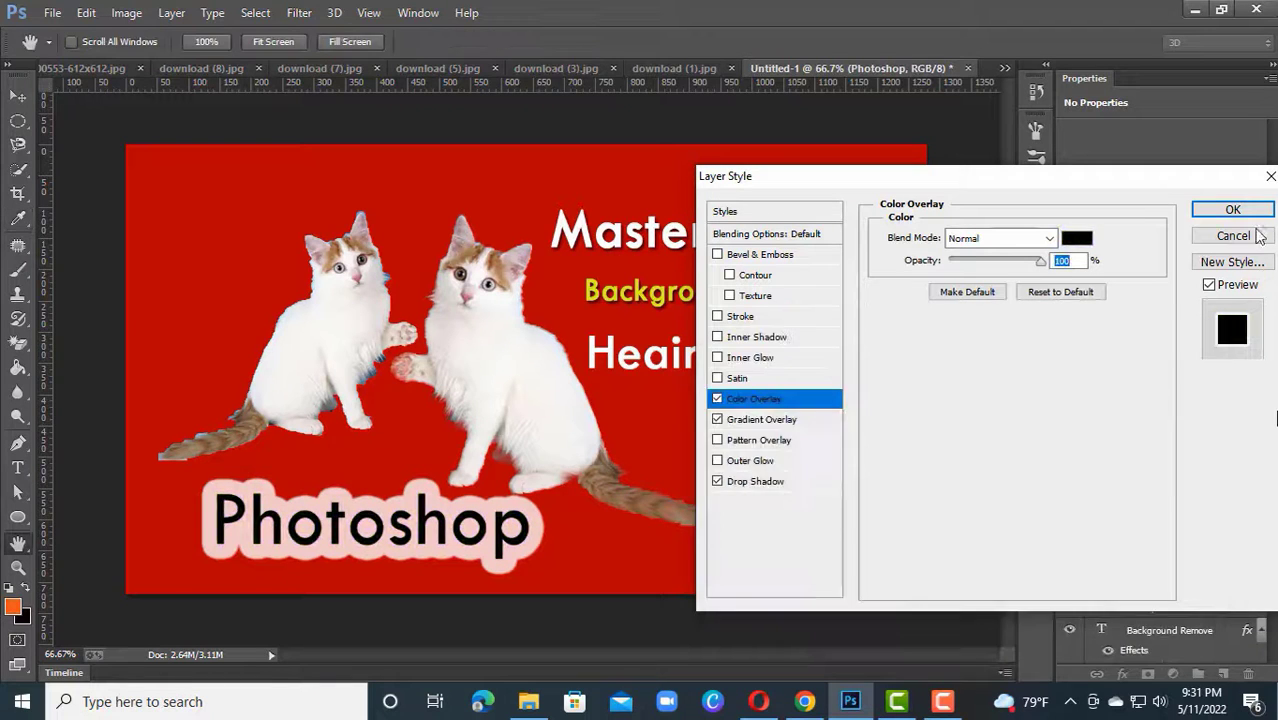
pyautogui.click(1240, 210)
pyautogui.moveTo(485, 535); pyautogui.dragTo(486, 538)
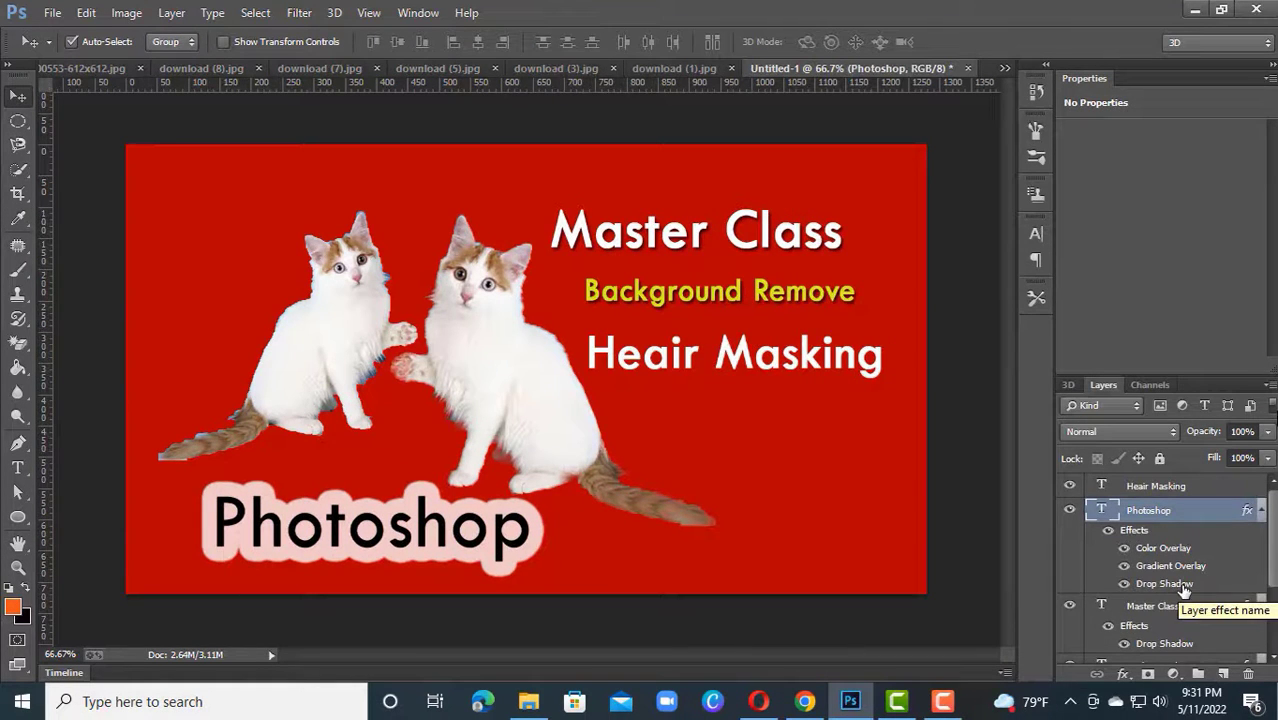
pyautogui.moveTo(314, 345)
pyautogui.mouseDown()
pyautogui.moveTo(298, 346)
pyautogui.moveTo(319, 349)
pyautogui.mouseUp()
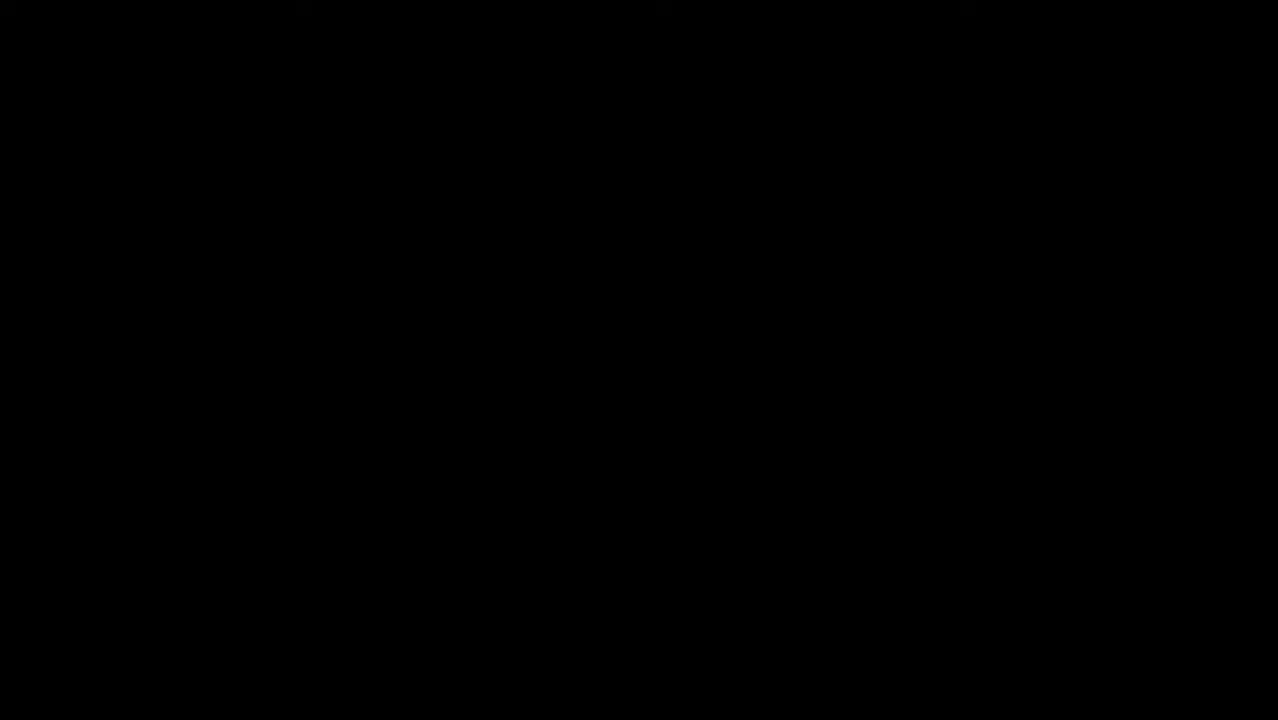